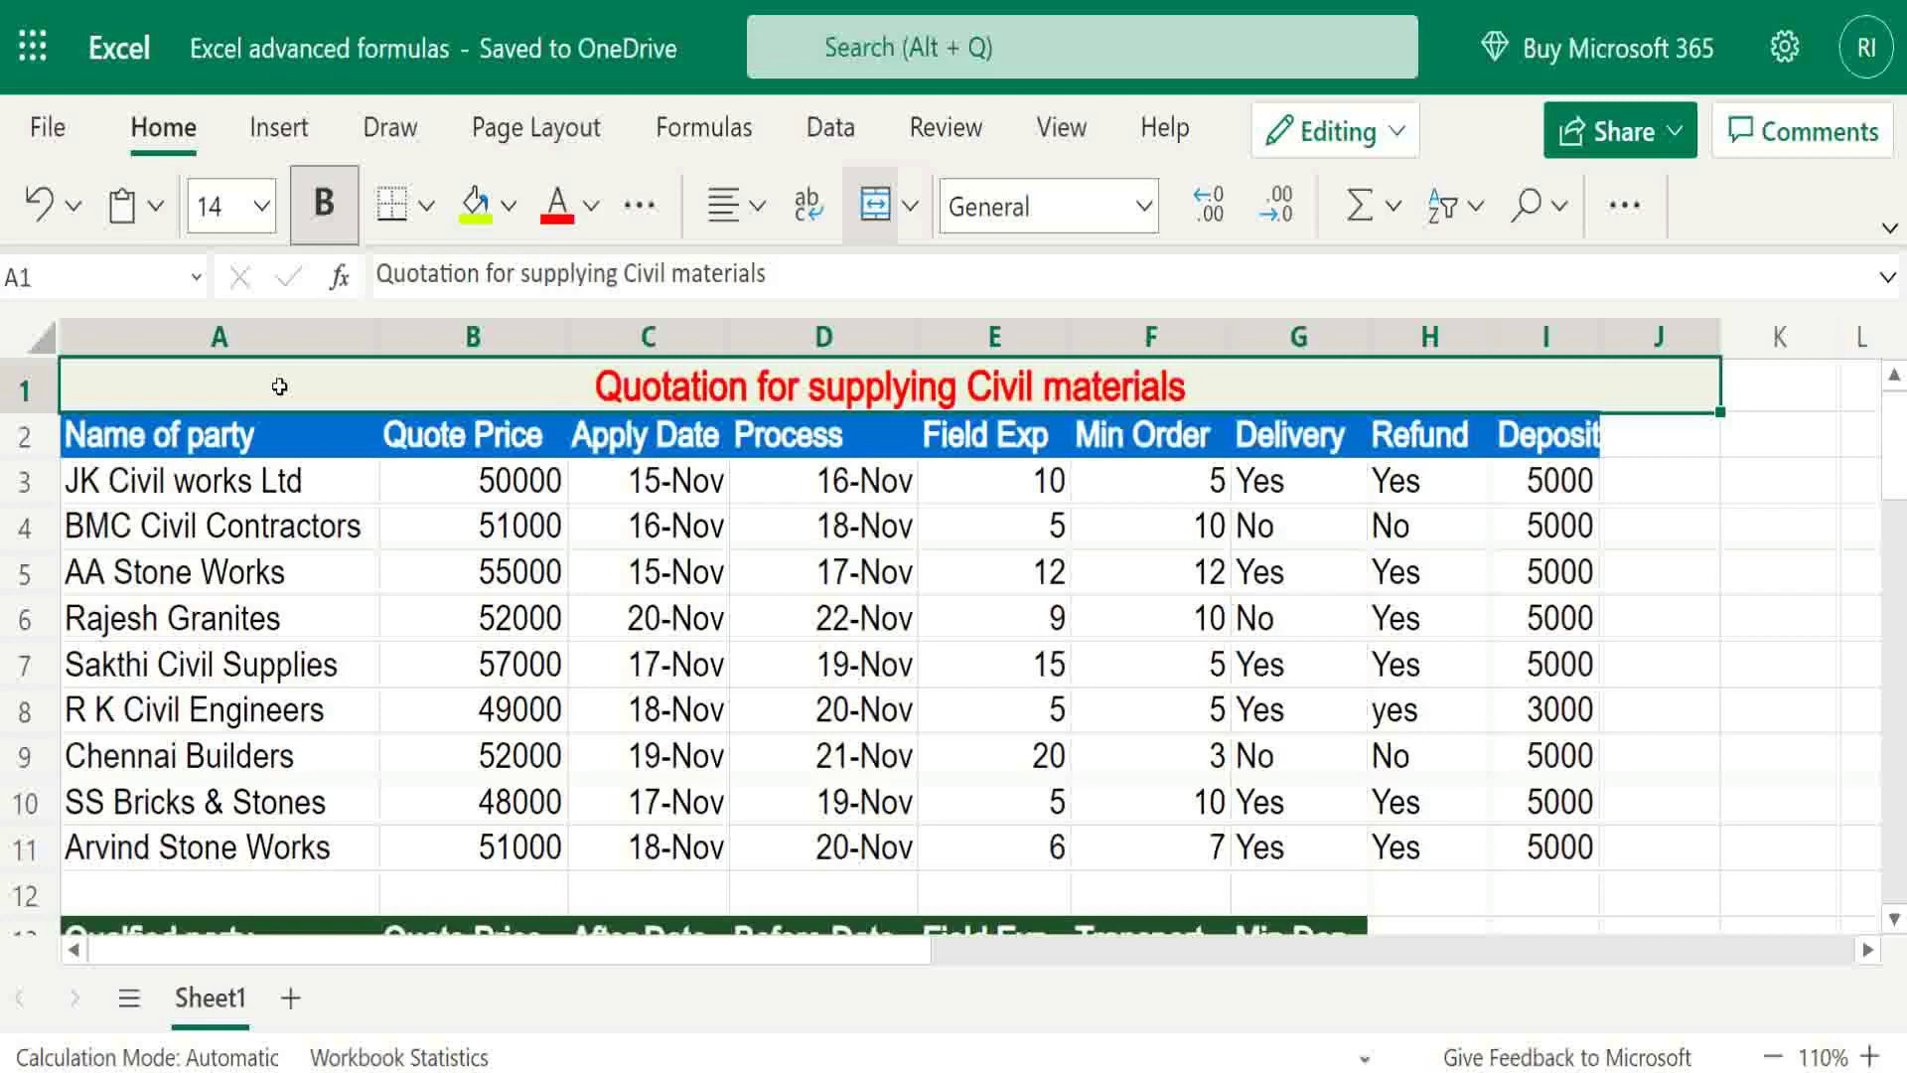
# Review the party names and the row-14 criteria values, including Min Dep.
pyautogui.press('Down')
pyautogui.press('Down')
pyautogui.press('Down')
pyautogui.press('Down')
pyautogui.press('Down')
pyautogui.press('Down')
pyautogui.press('Down')
pyautogui.press('Down')
pyautogui.press('Down')
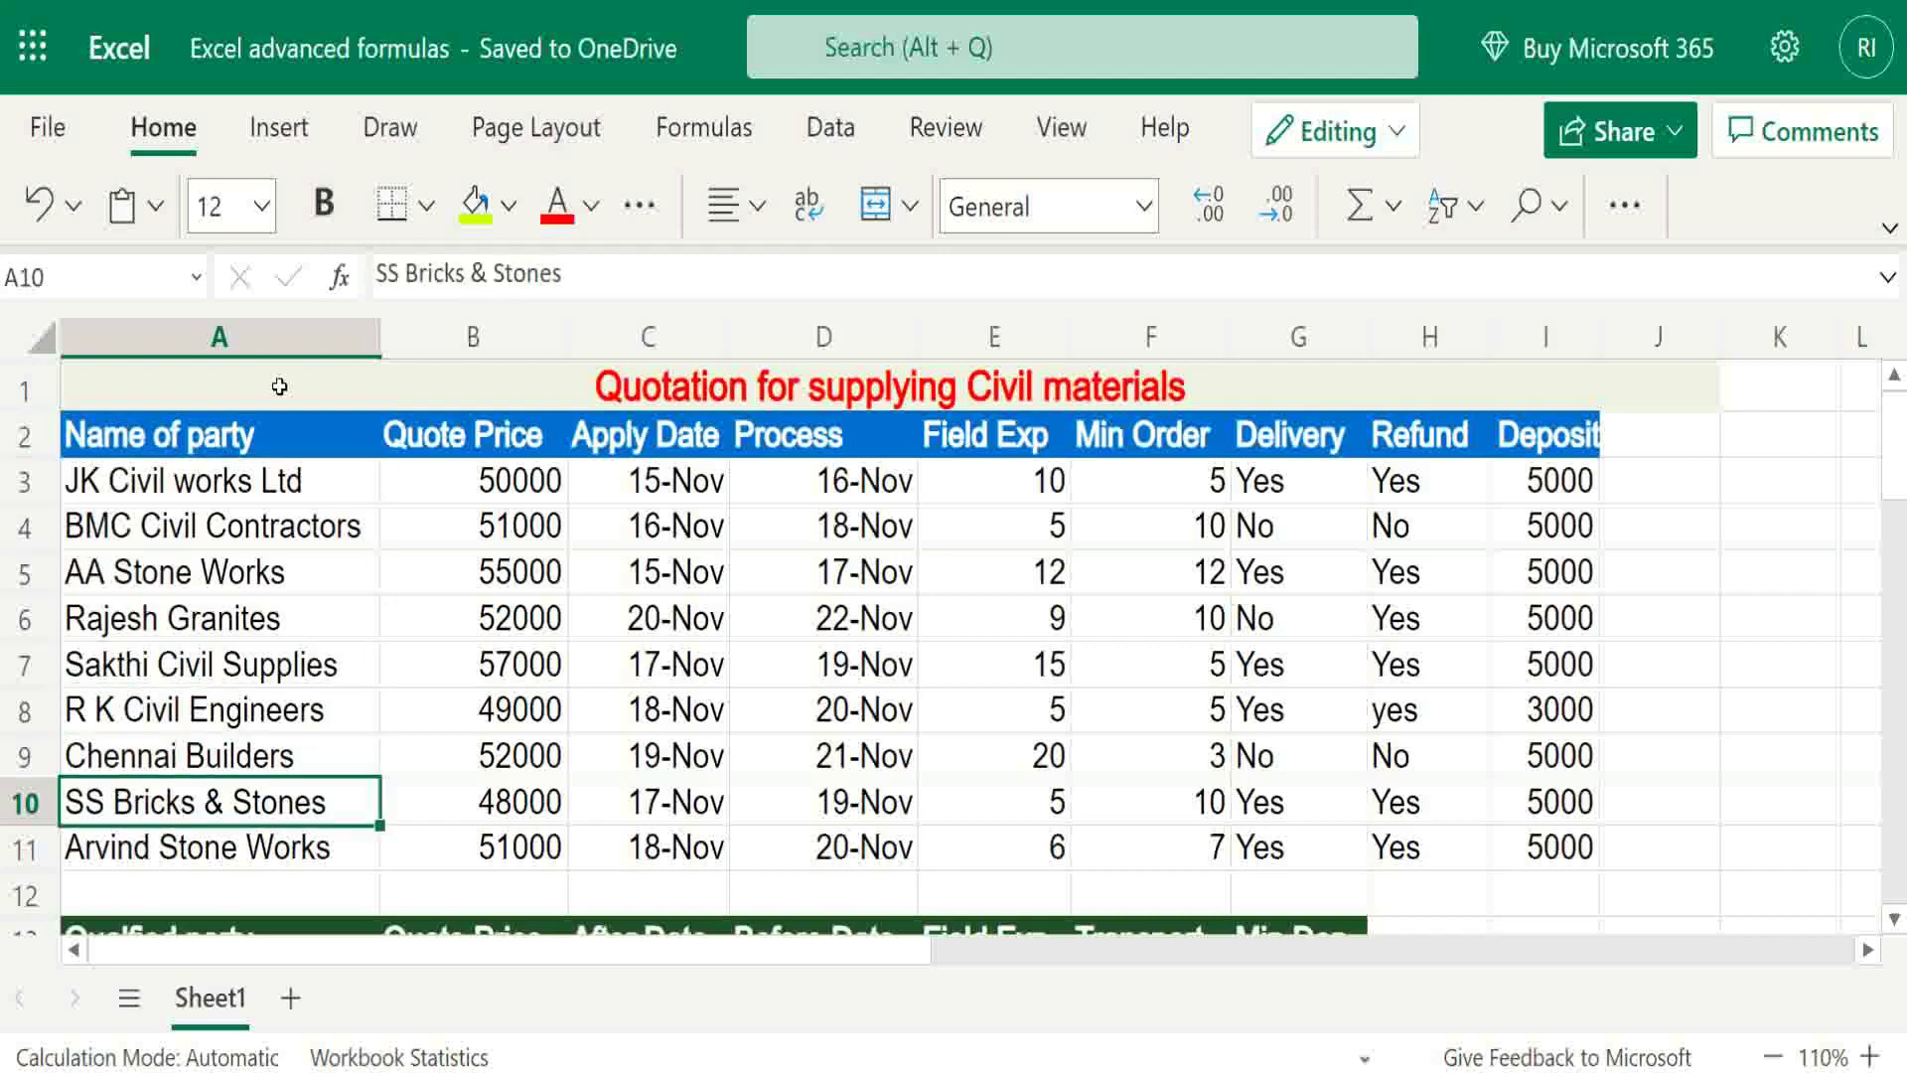
pyautogui.press('Down')
pyautogui.press('Down')
pyautogui.press('Down')
pyautogui.press('Down')
pyautogui.press('Down')
pyautogui.press('Down')
pyautogui.press('Up')
pyautogui.press('Up')
pyautogui.press('Right')
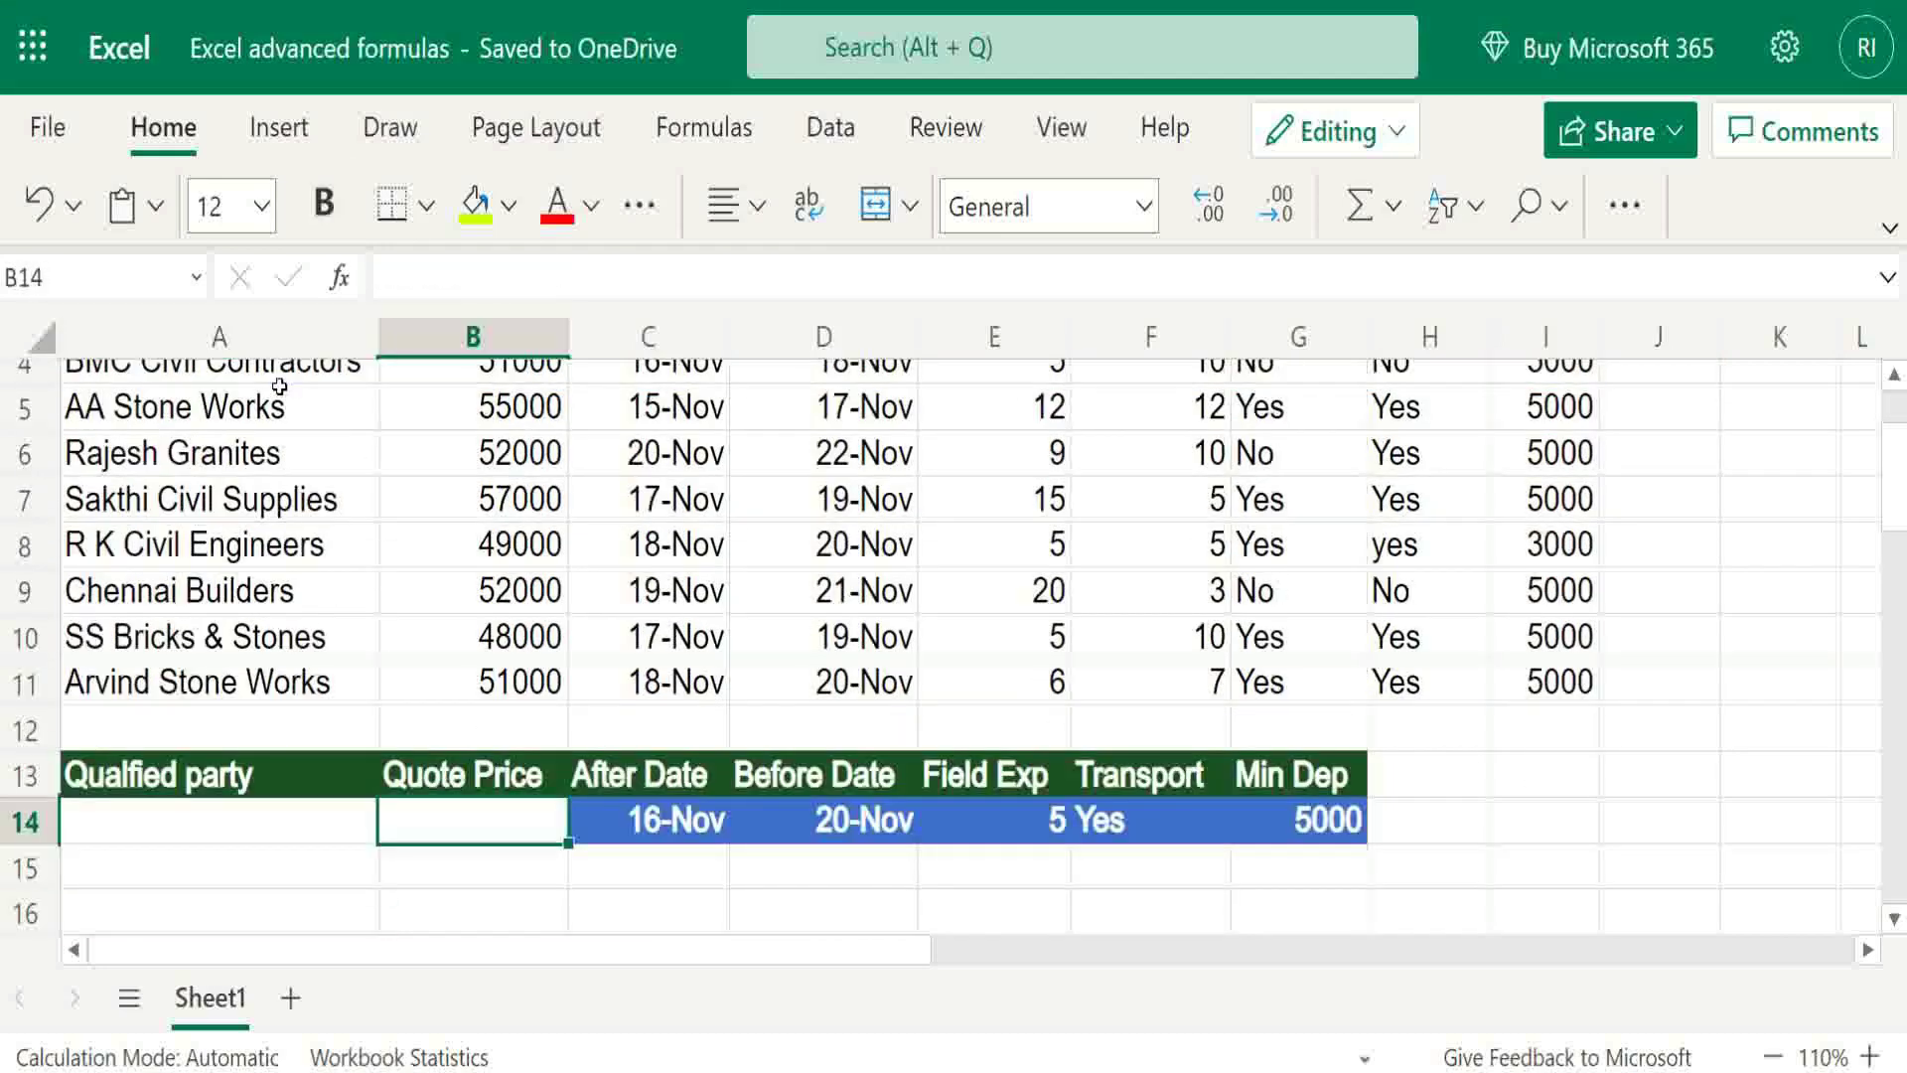
pyautogui.press('Right')
pyautogui.press('Right')
pyautogui.press('Left')
pyautogui.press('Right')
pyautogui.press('Right')
pyautogui.press('Right')
pyautogui.press('Right')
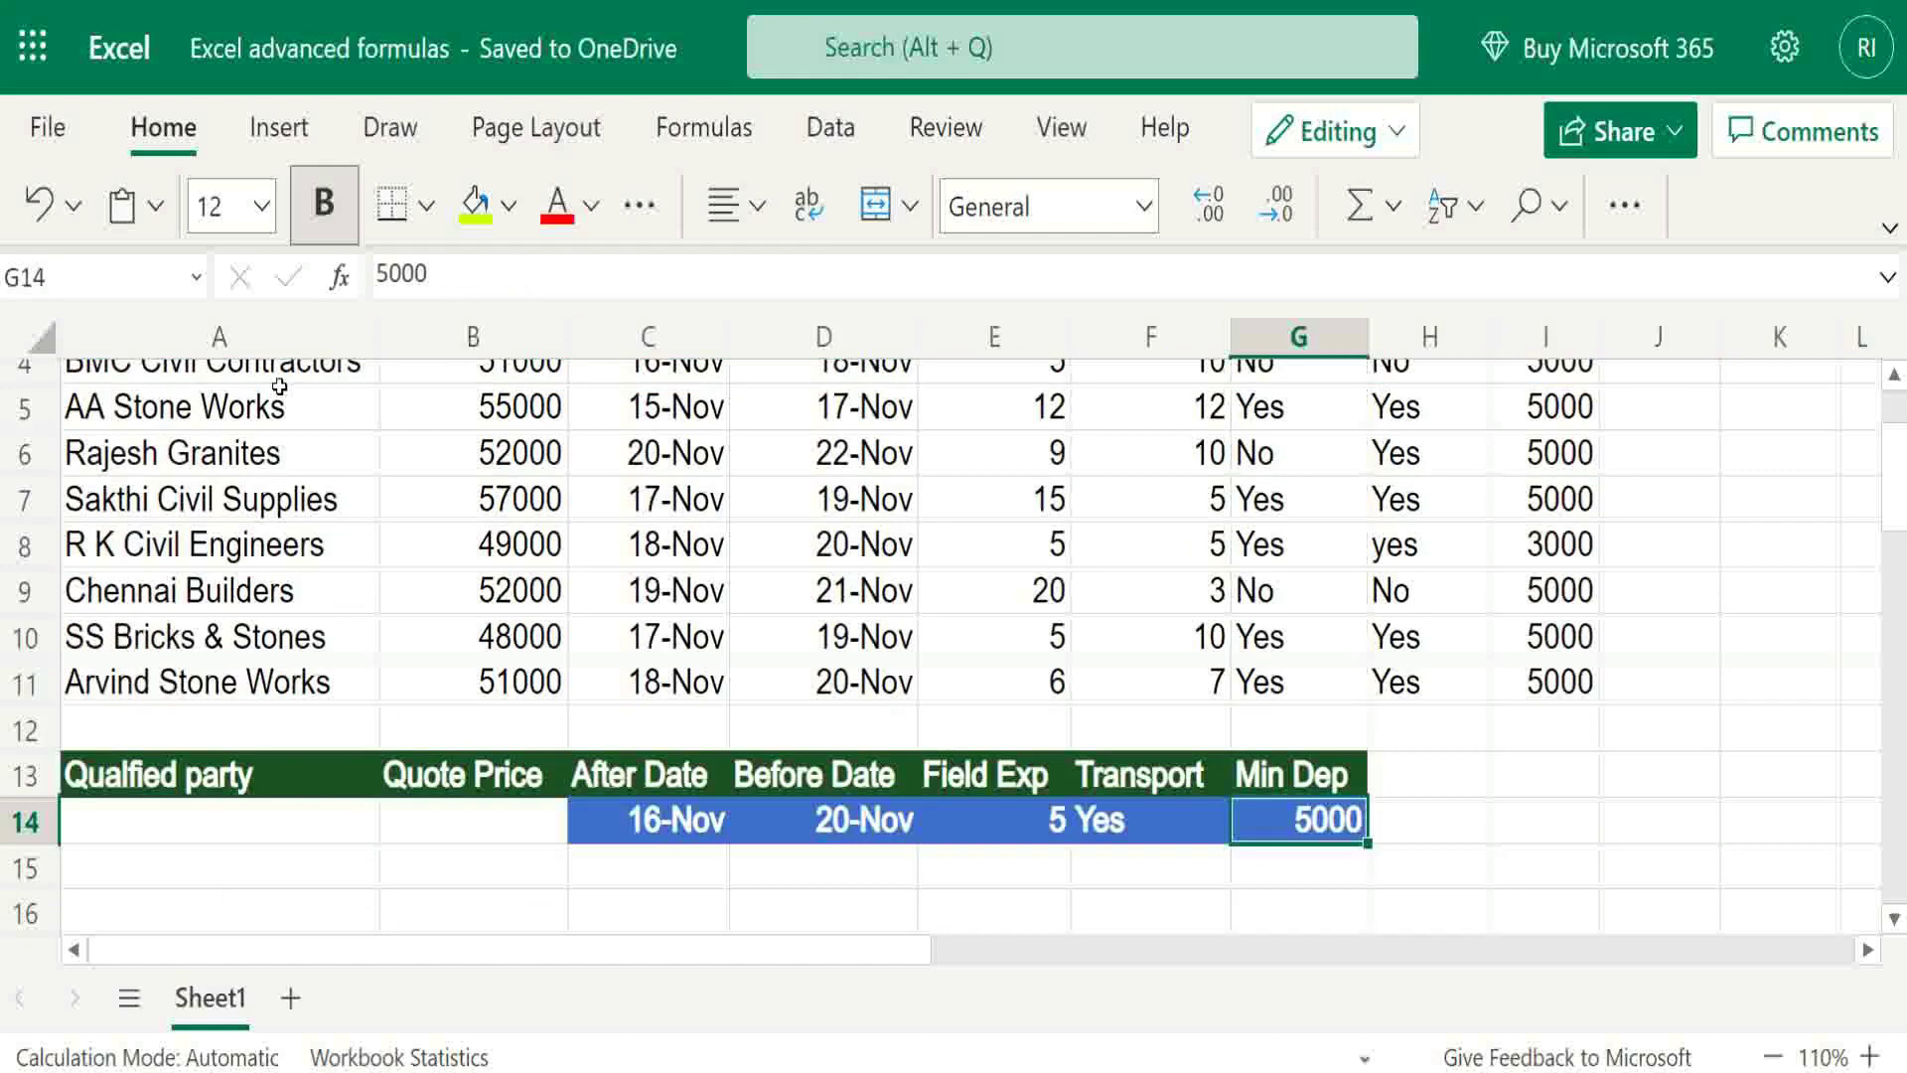
pyautogui.press('Left')
pyautogui.press('Left')
pyautogui.press('Left')
pyautogui.press('Left')
pyautogui.press('Left')
pyautogui.press('Left')
pyautogui.press('Up')
pyautogui.press('Up')
pyautogui.press('Up')
pyautogui.press('Up')
pyautogui.press('Up')
pyautogui.press('Up')
pyautogui.press('Up')
pyautogui.press('Up')
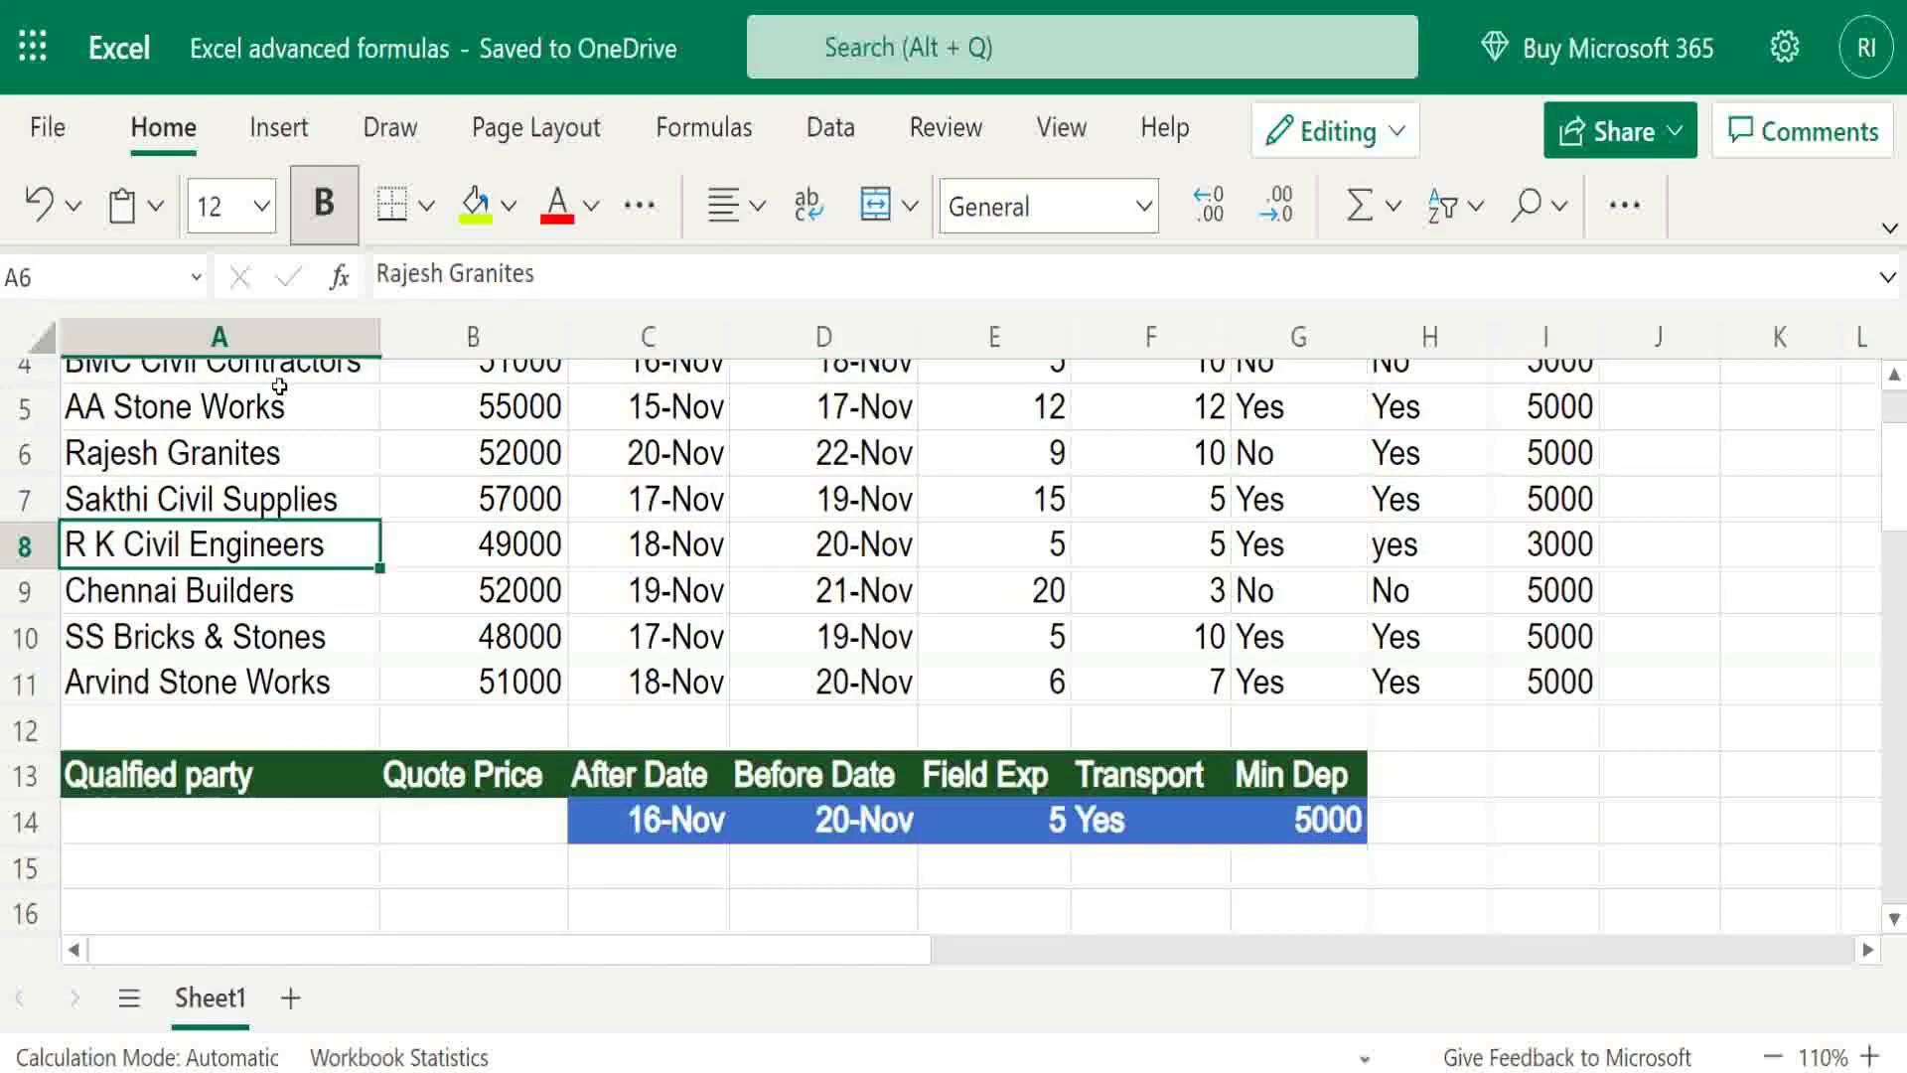
pyautogui.press('Up')
pyautogui.press('Up')
pyautogui.press('Up')
pyautogui.press('Up')
pyautogui.press('Up')
pyautogui.press('Down')
pyautogui.press('Down')
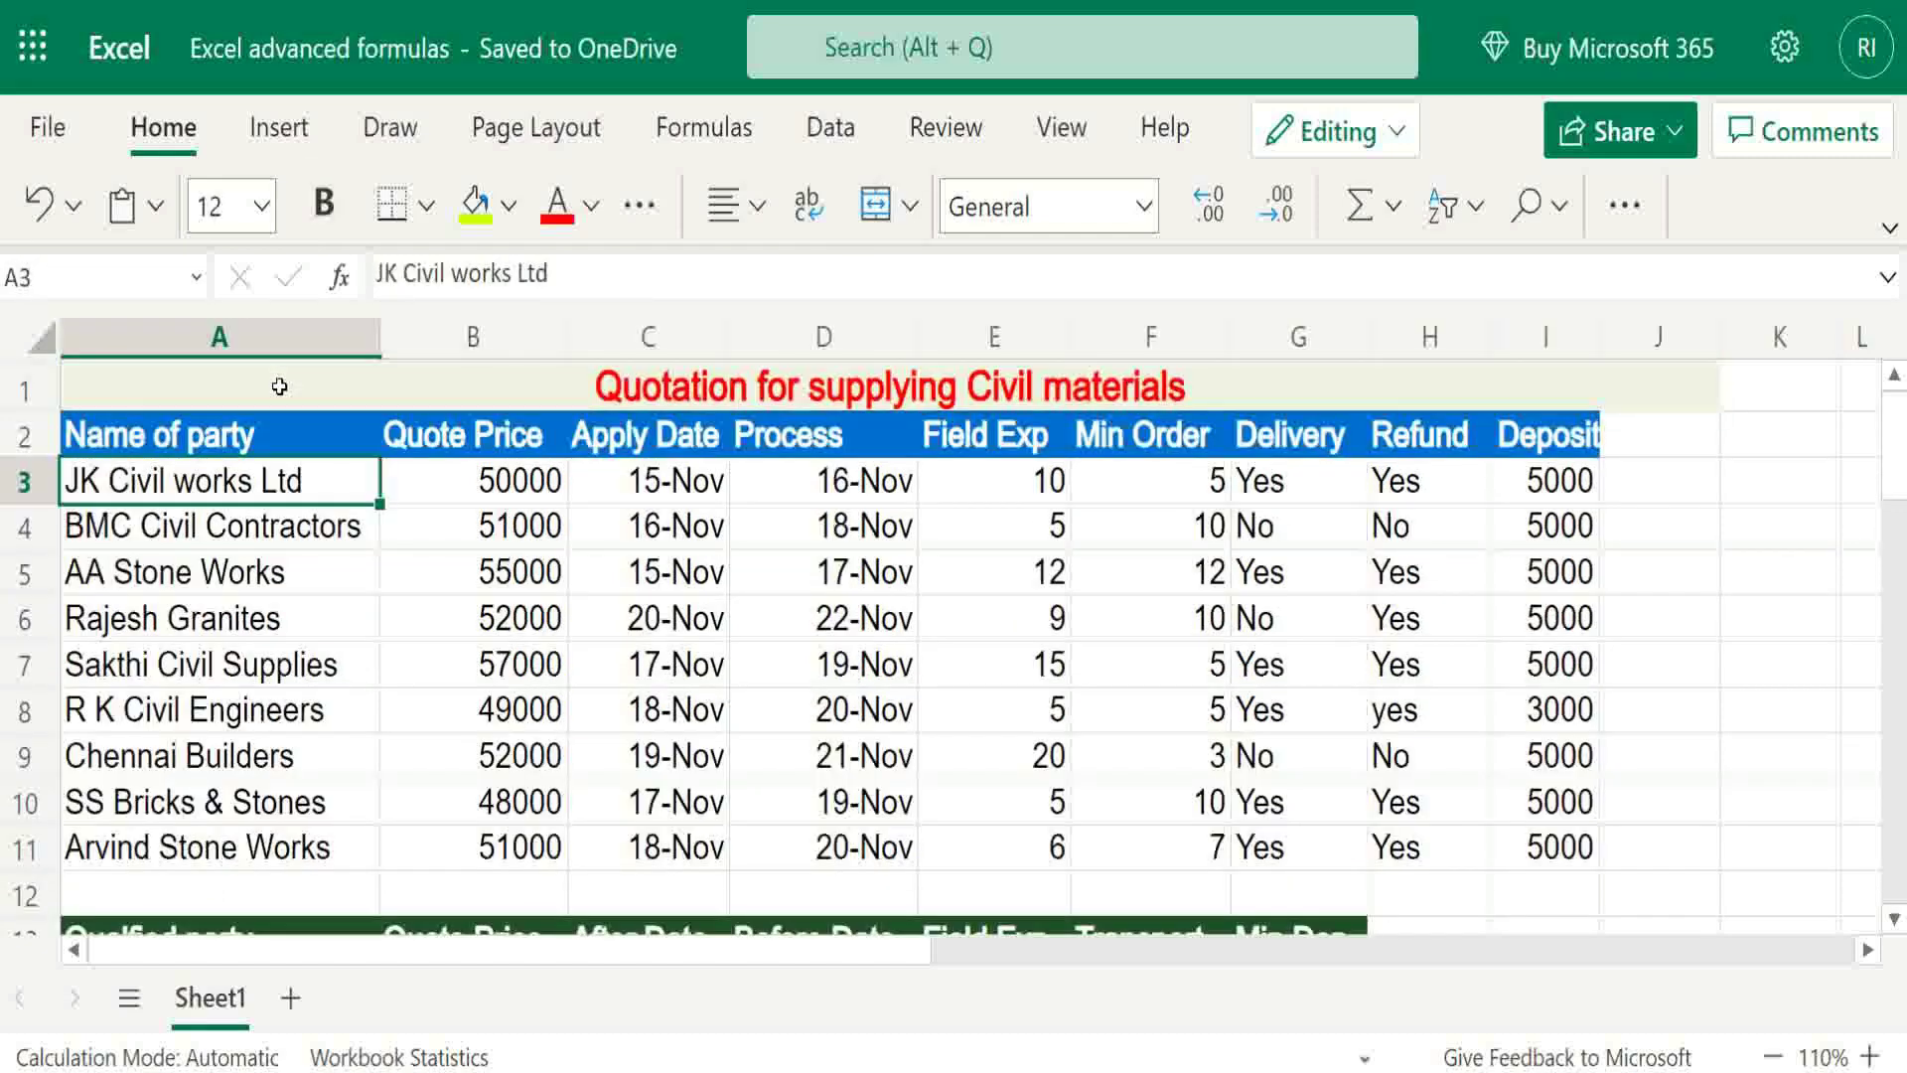
# Check the first party's quote price, dates, field experience, delivery and deposit, ending at A15.
pyautogui.press('Right')
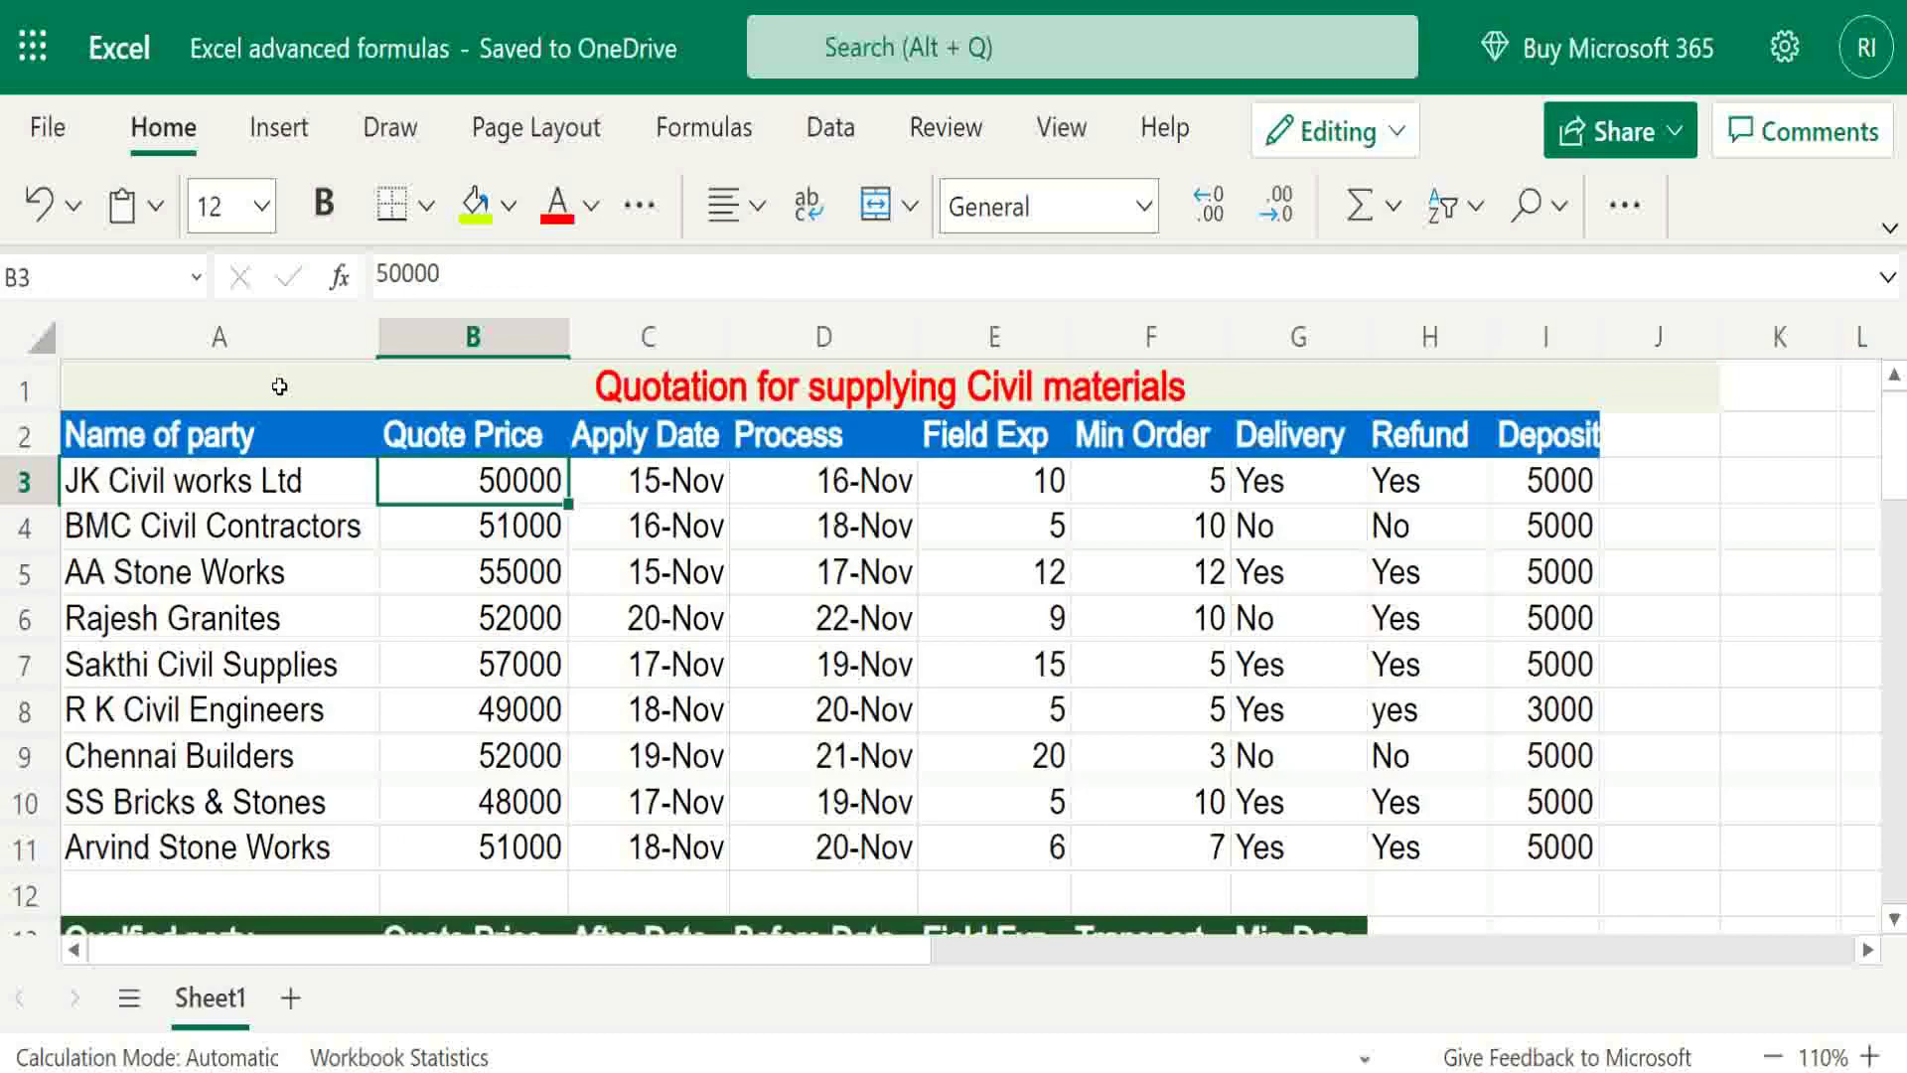
pyautogui.press('Right')
pyautogui.press('Right')
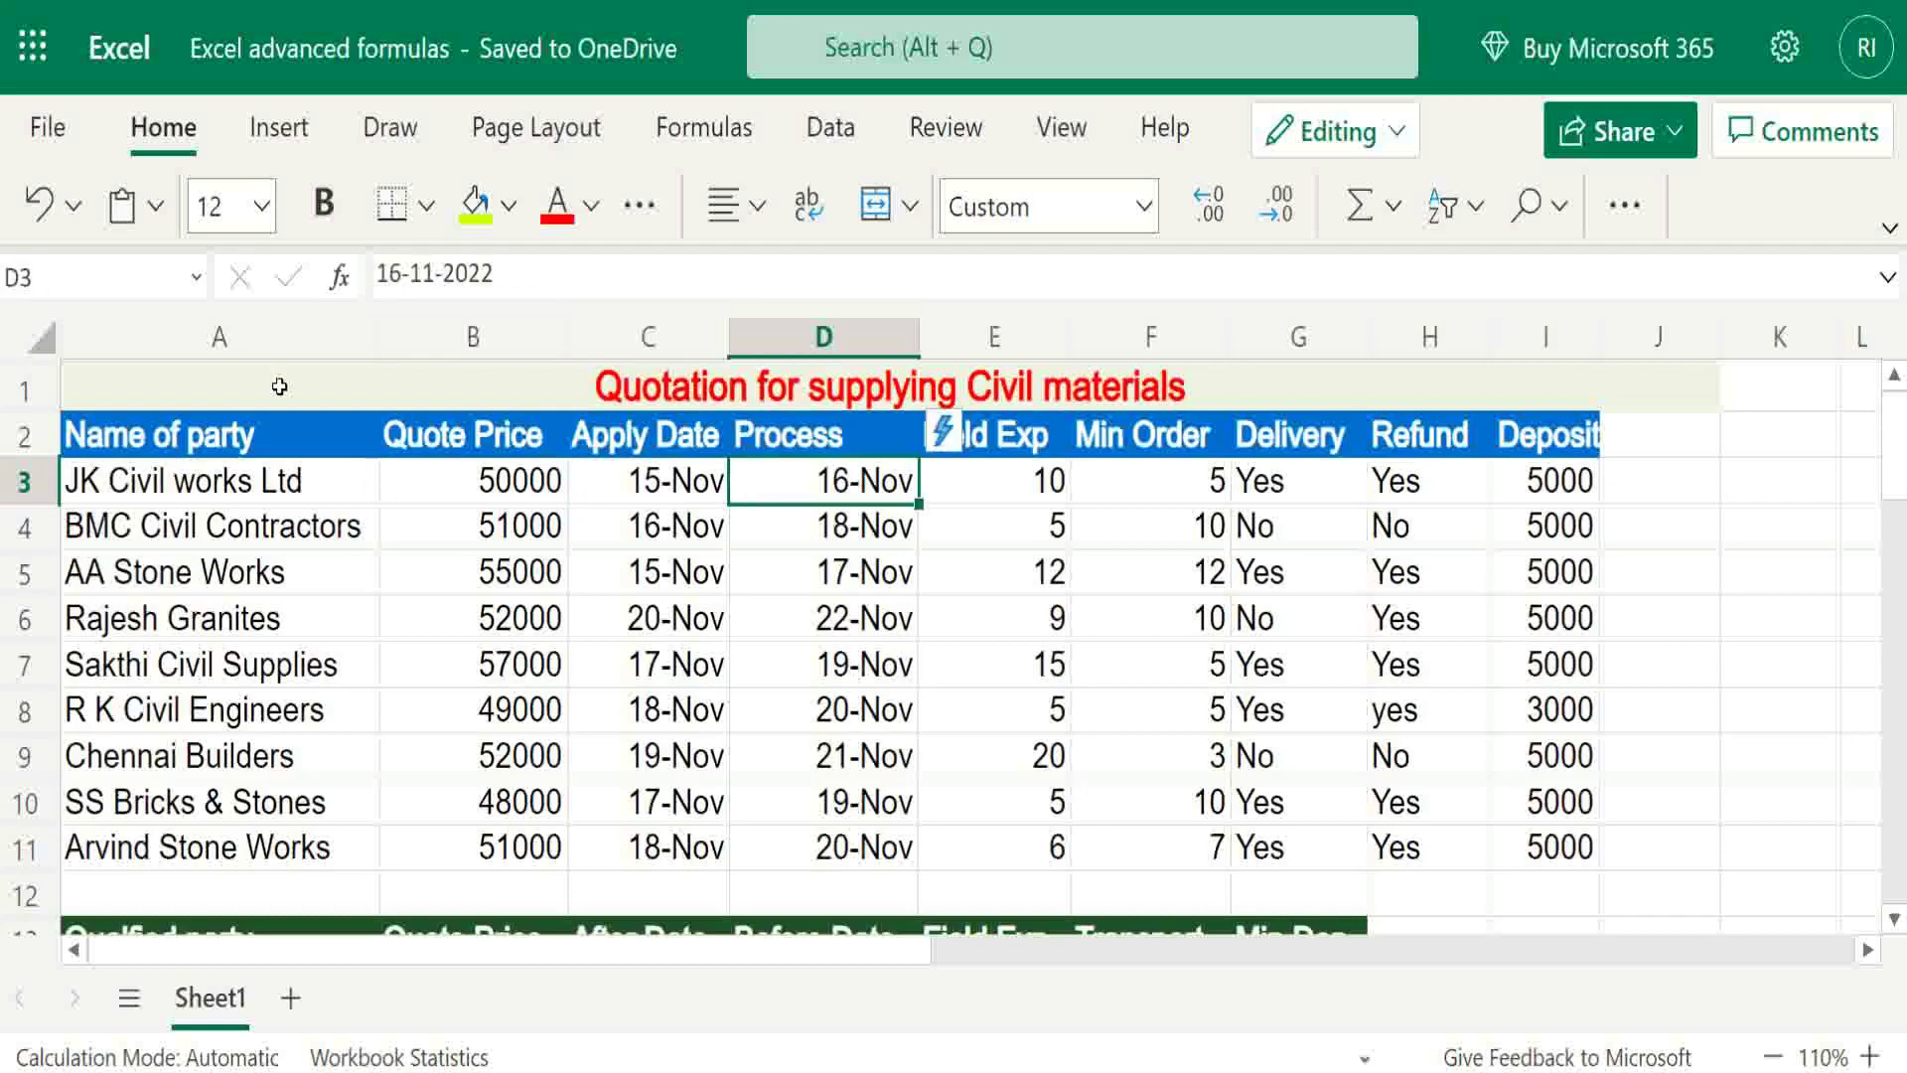
pyautogui.press('Right')
pyautogui.press('Right')
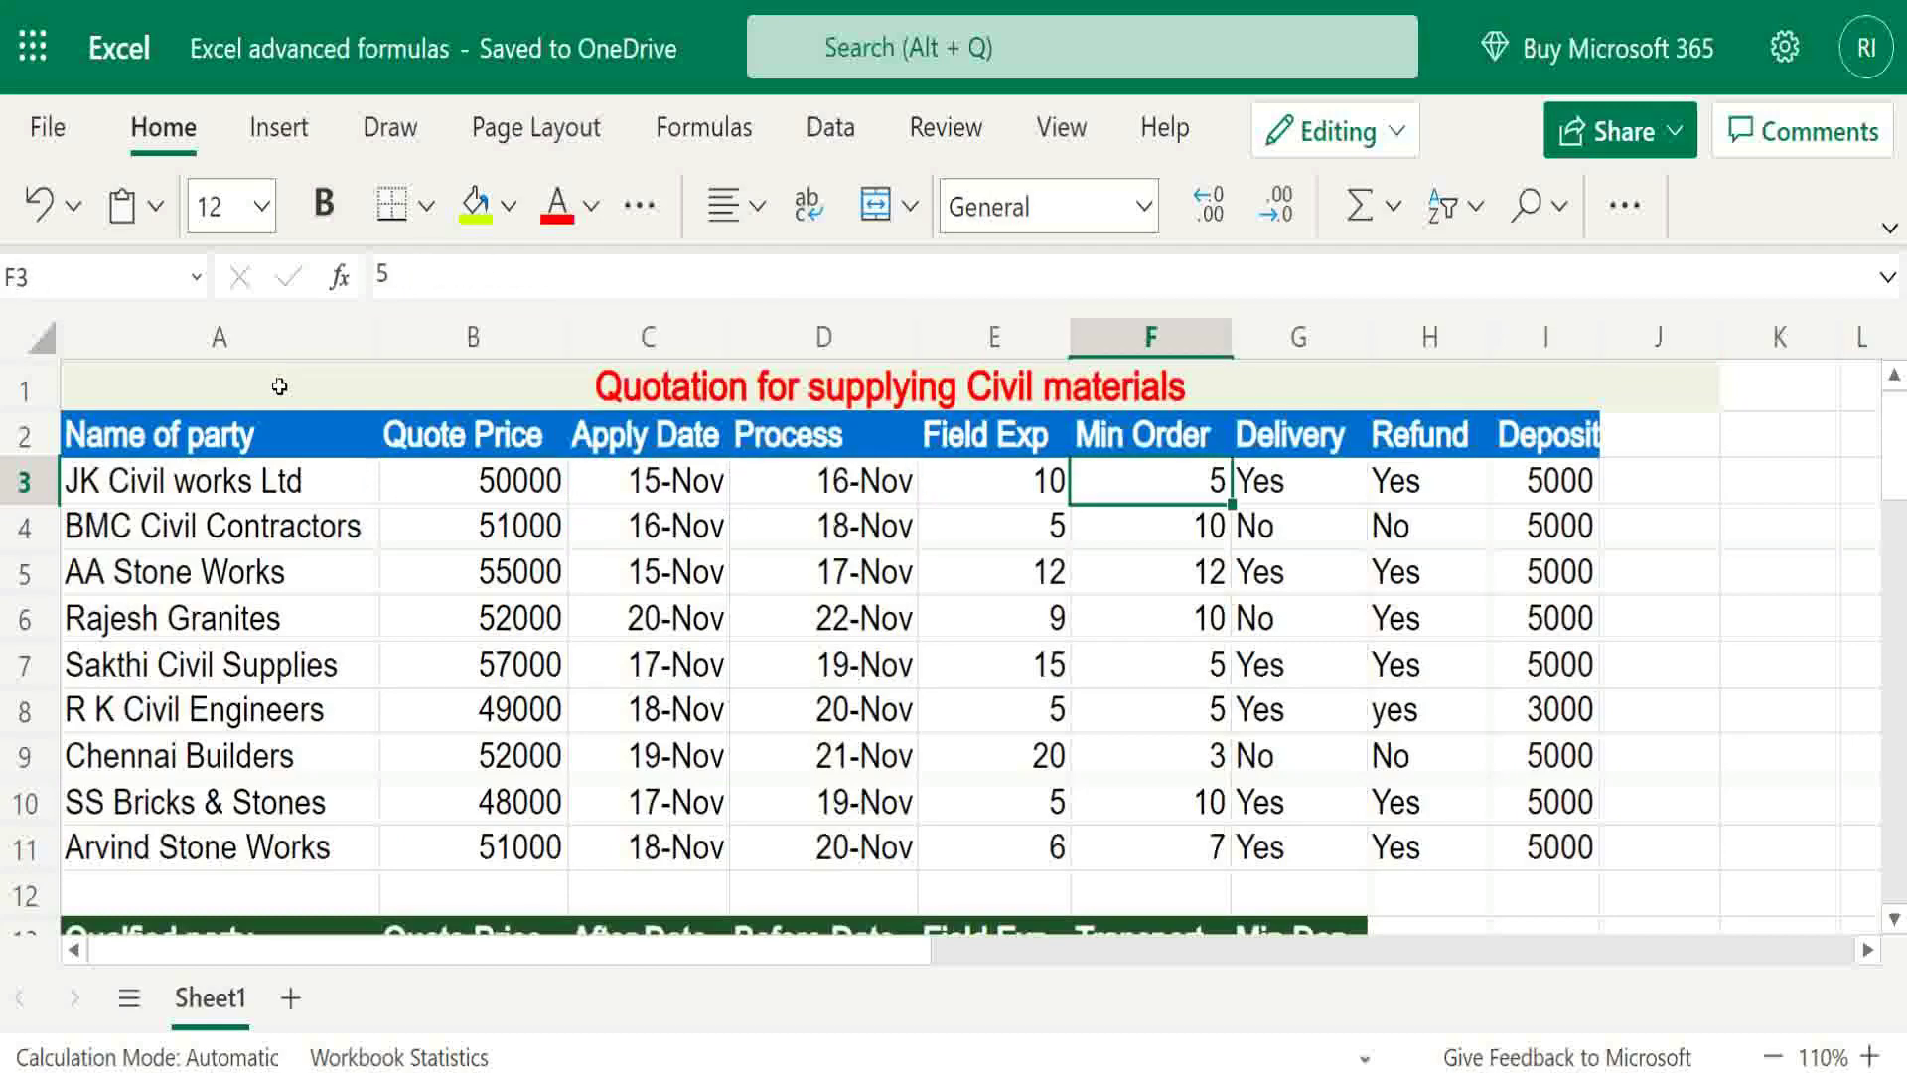
pyautogui.press('Right')
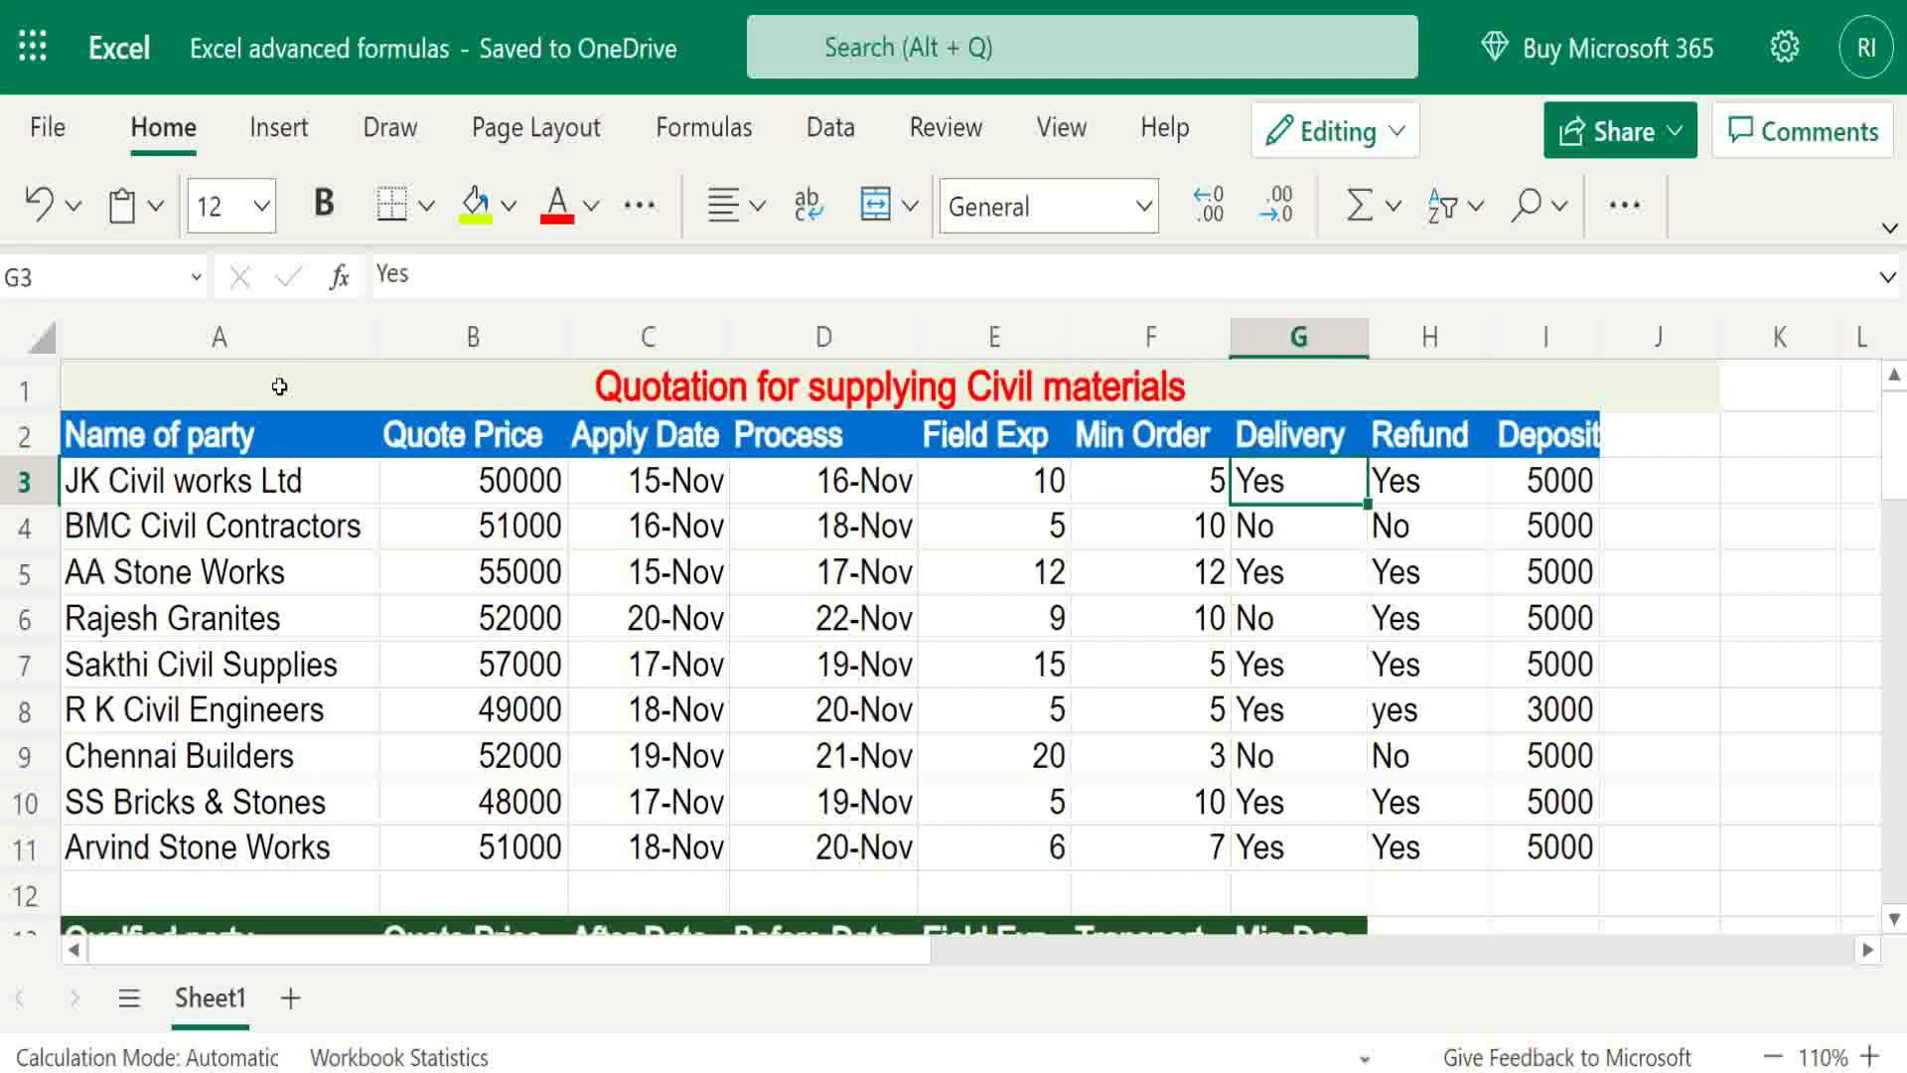
pyautogui.press('Right')
pyautogui.press('Right')
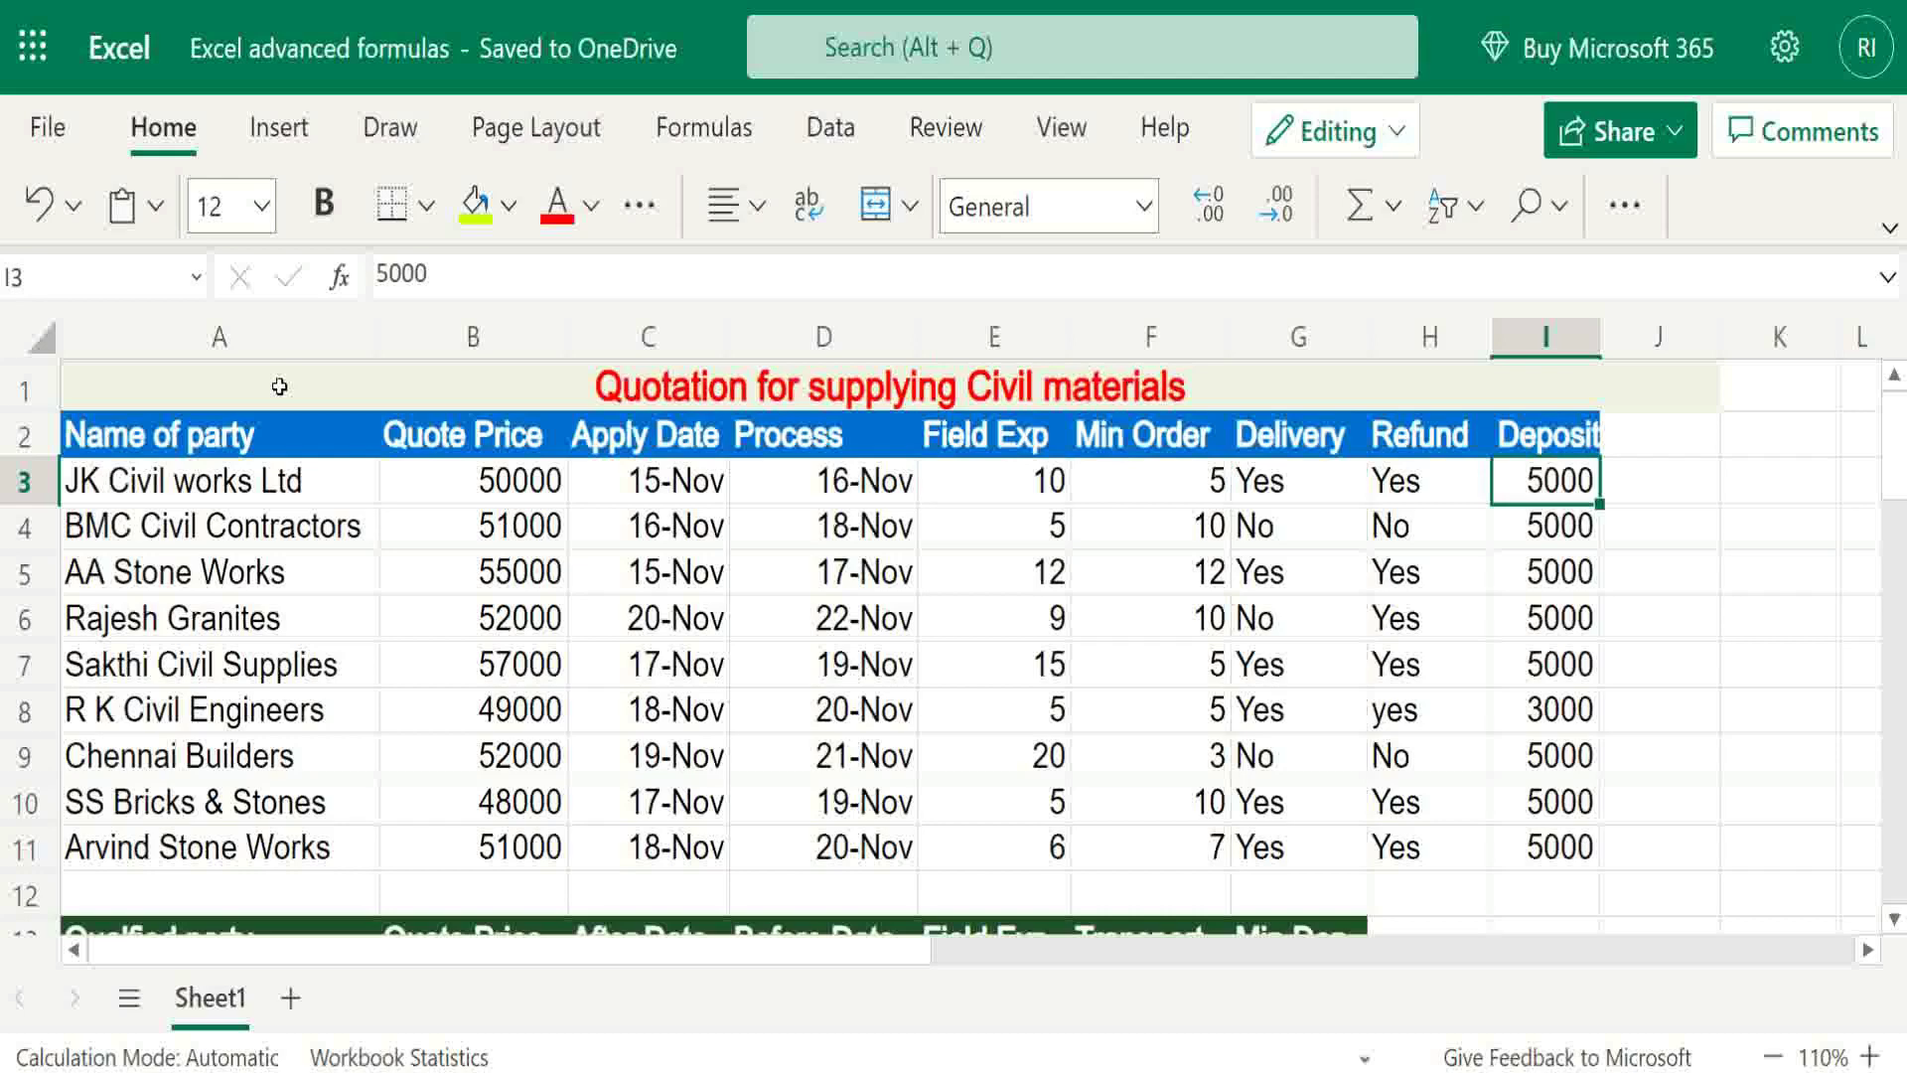
pyautogui.press('Down')
pyautogui.press('Down')
pyautogui.press('Down')
pyautogui.press('Down')
pyautogui.press('Down')
pyautogui.press('Down')
pyautogui.press('Down')
pyautogui.press('Down')
pyautogui.press('Down')
pyautogui.press('Down')
pyautogui.press('Down')
pyautogui.press('Down')
pyautogui.press('Down')
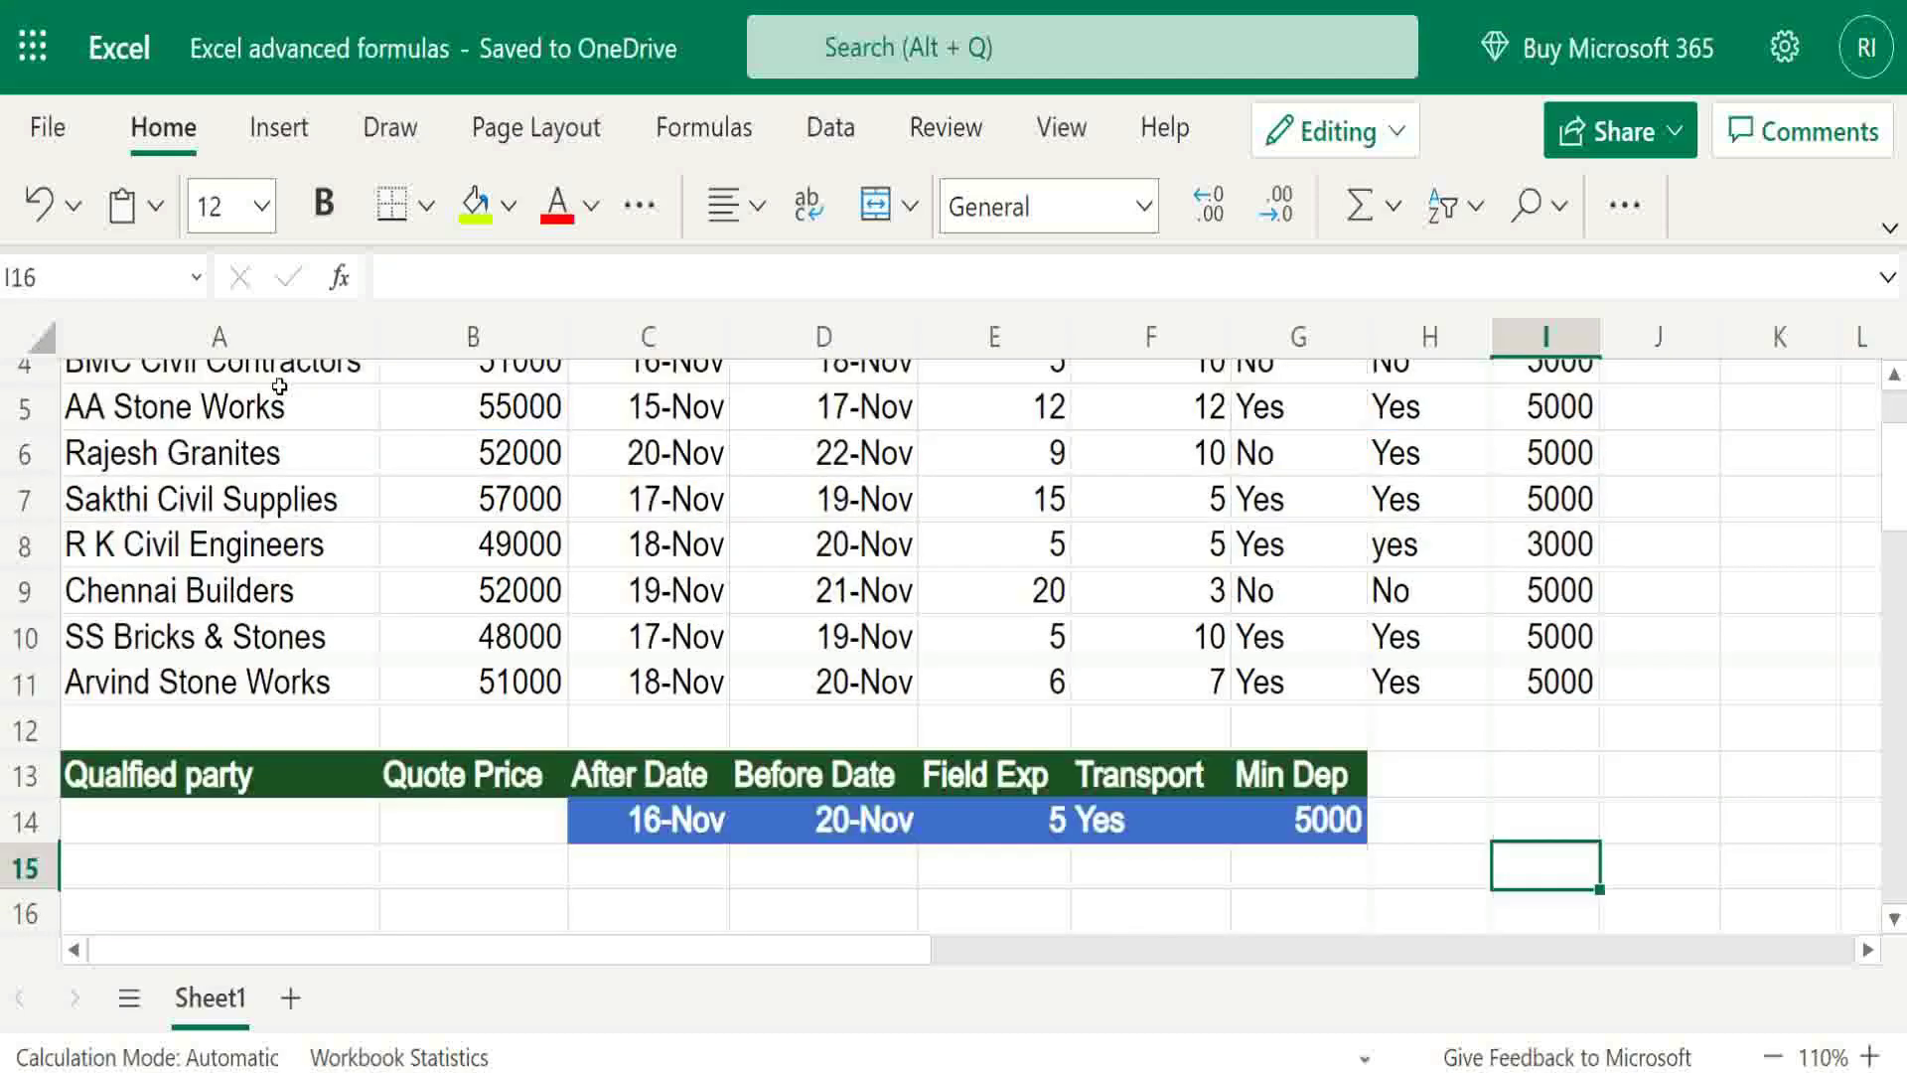
pyautogui.press('Up')
pyautogui.press('Left')
pyautogui.press('Left')
pyautogui.press('Left')
pyautogui.press('Left')
pyautogui.press('Left')
pyautogui.press('Left')
pyautogui.press('Left')
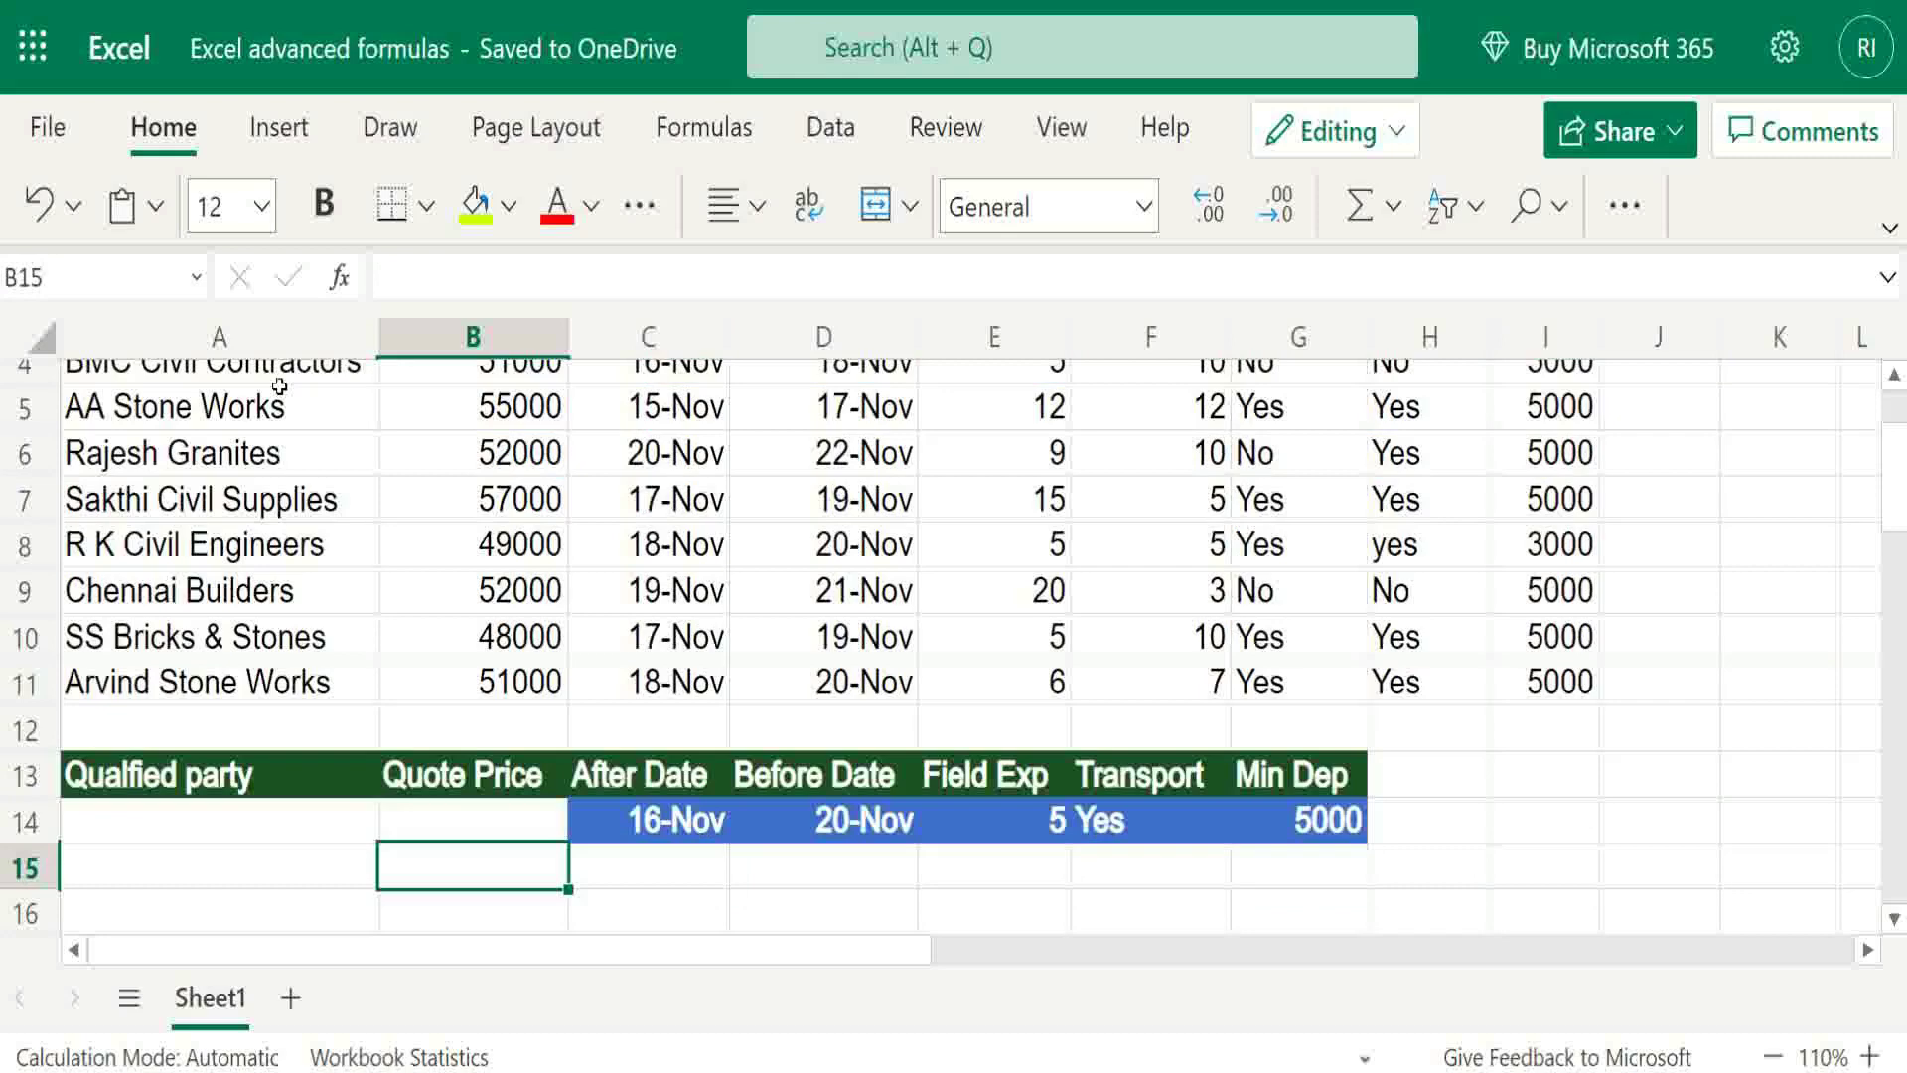
pyautogui.press('Left')
# Start =FILTER( in A15 with the absolute array $A$3:$B$11 and open the first condition.
pyautogui.write('=FILTER')
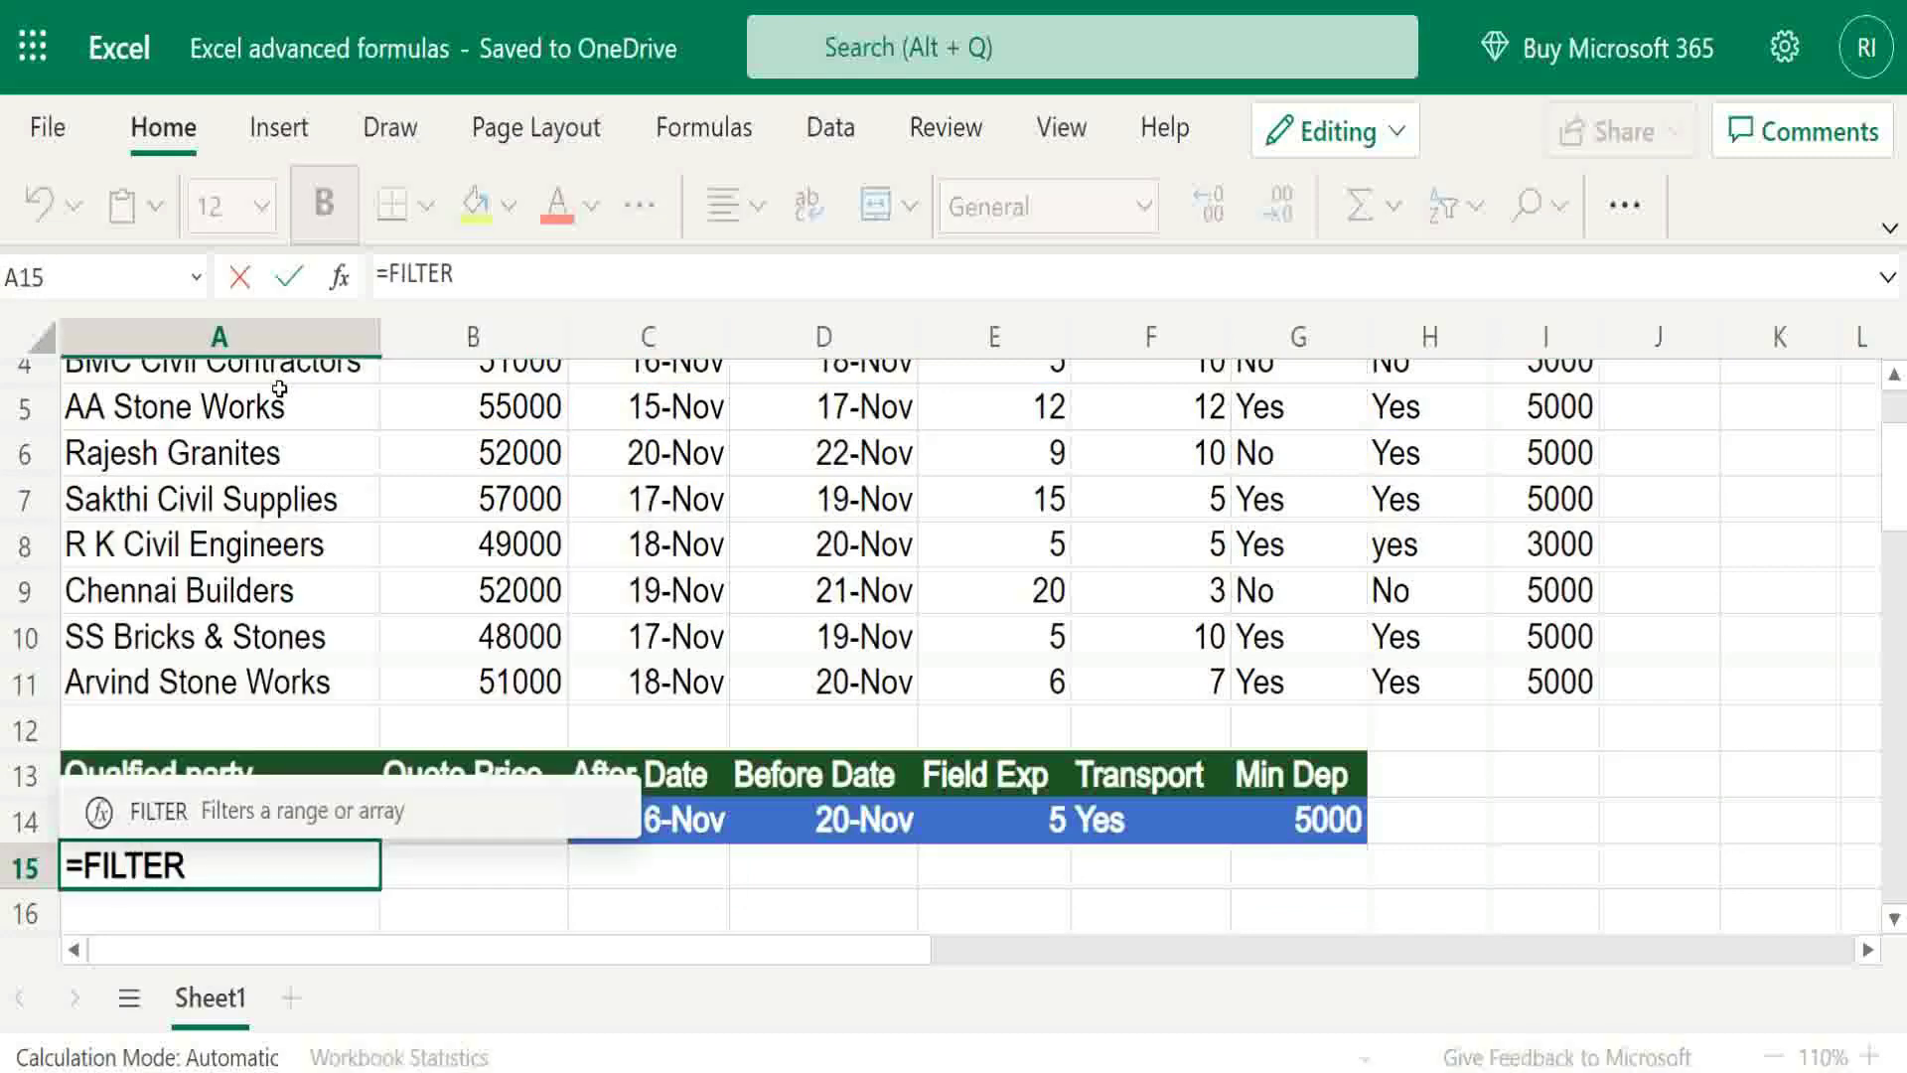
pyautogui.write('(')
pyautogui.press('Up')
pyautogui.click(280, 388)
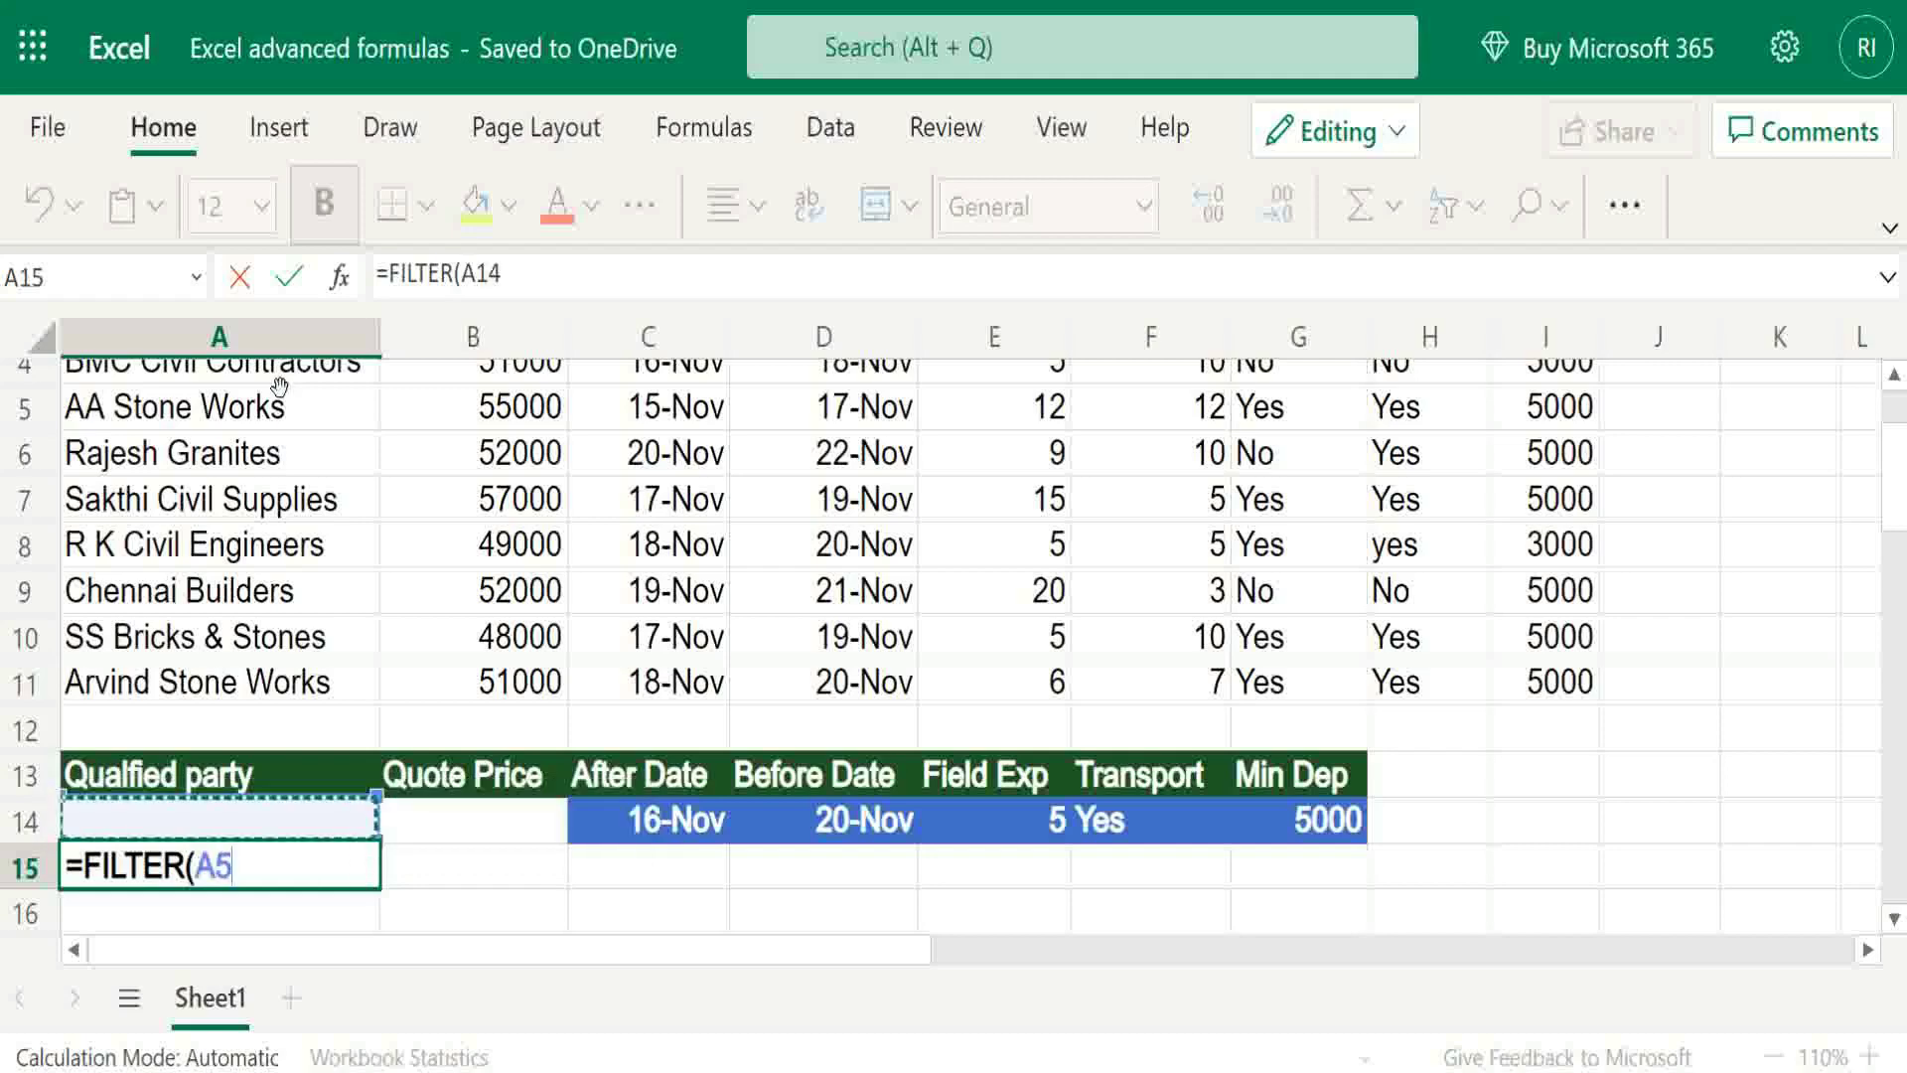
pyautogui.press('Up')
pyautogui.press('Up')
pyautogui.press('Up')
pyautogui.press('Down')
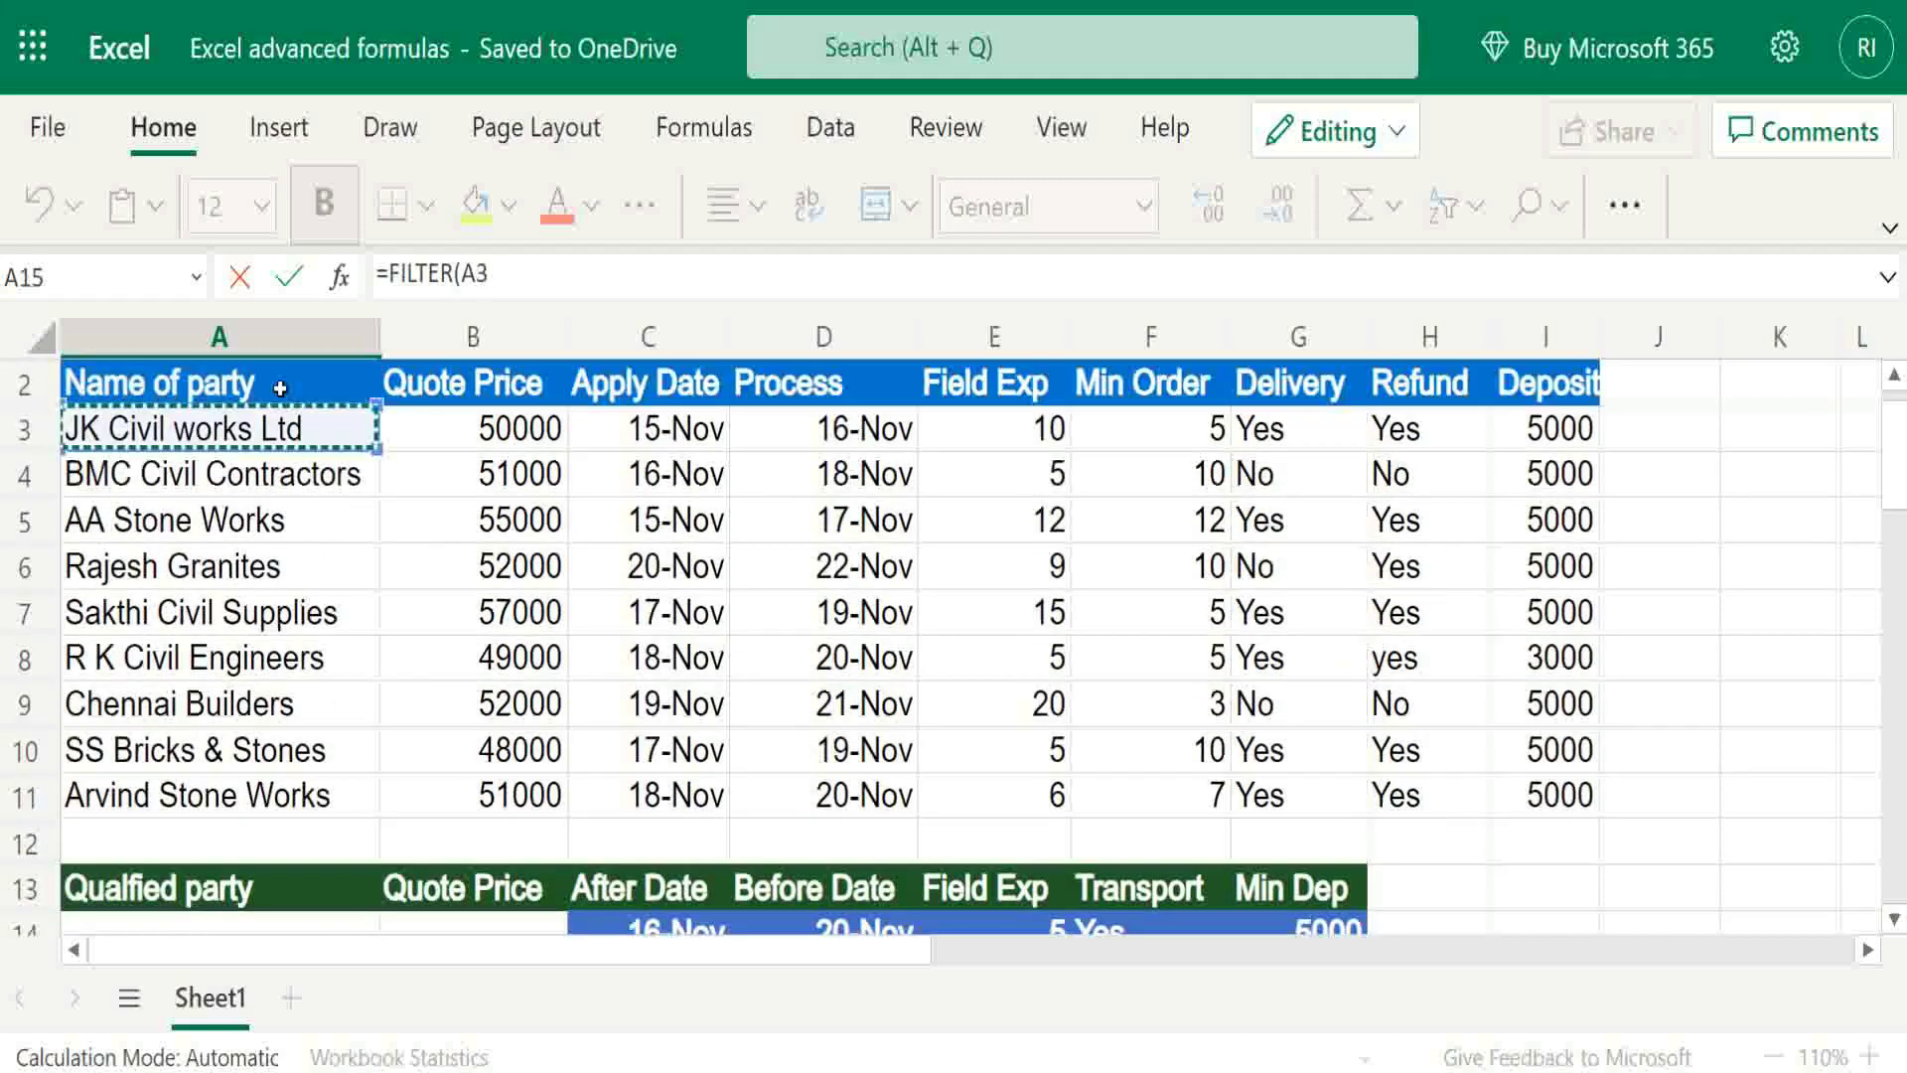
pyautogui.hotkey('shift', 'Right')
pyautogui.hotkey('shift', 'Down')
pyautogui.hotkey('shift', 'Down')
pyautogui.hotkey('shift', 'Down')
pyautogui.hotkey('shift', 'Down')
pyautogui.hotkey('shift', 'Down')
pyautogui.hotkey('shift', 'Down')
pyautogui.hotkey('shift', 'Down')
pyautogui.hotkey('shift', 'Down')
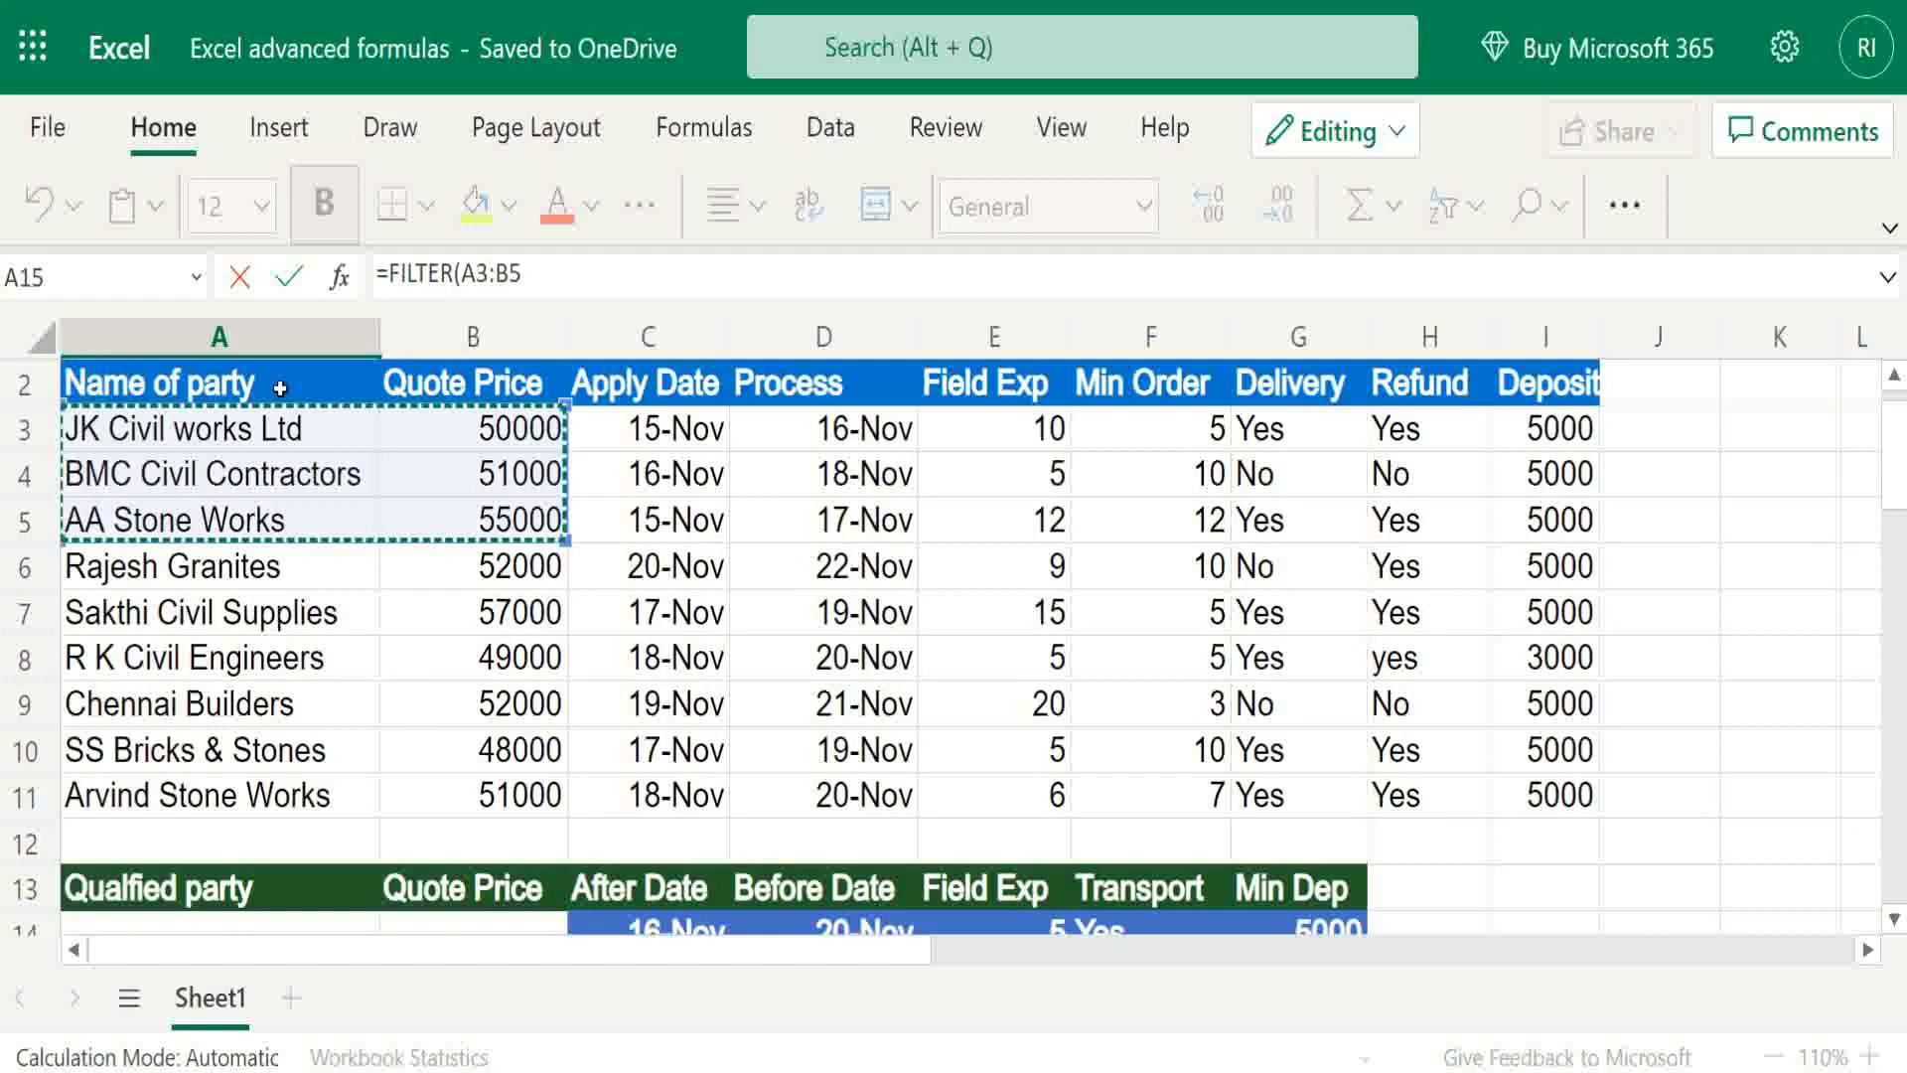
pyautogui.press('F4')
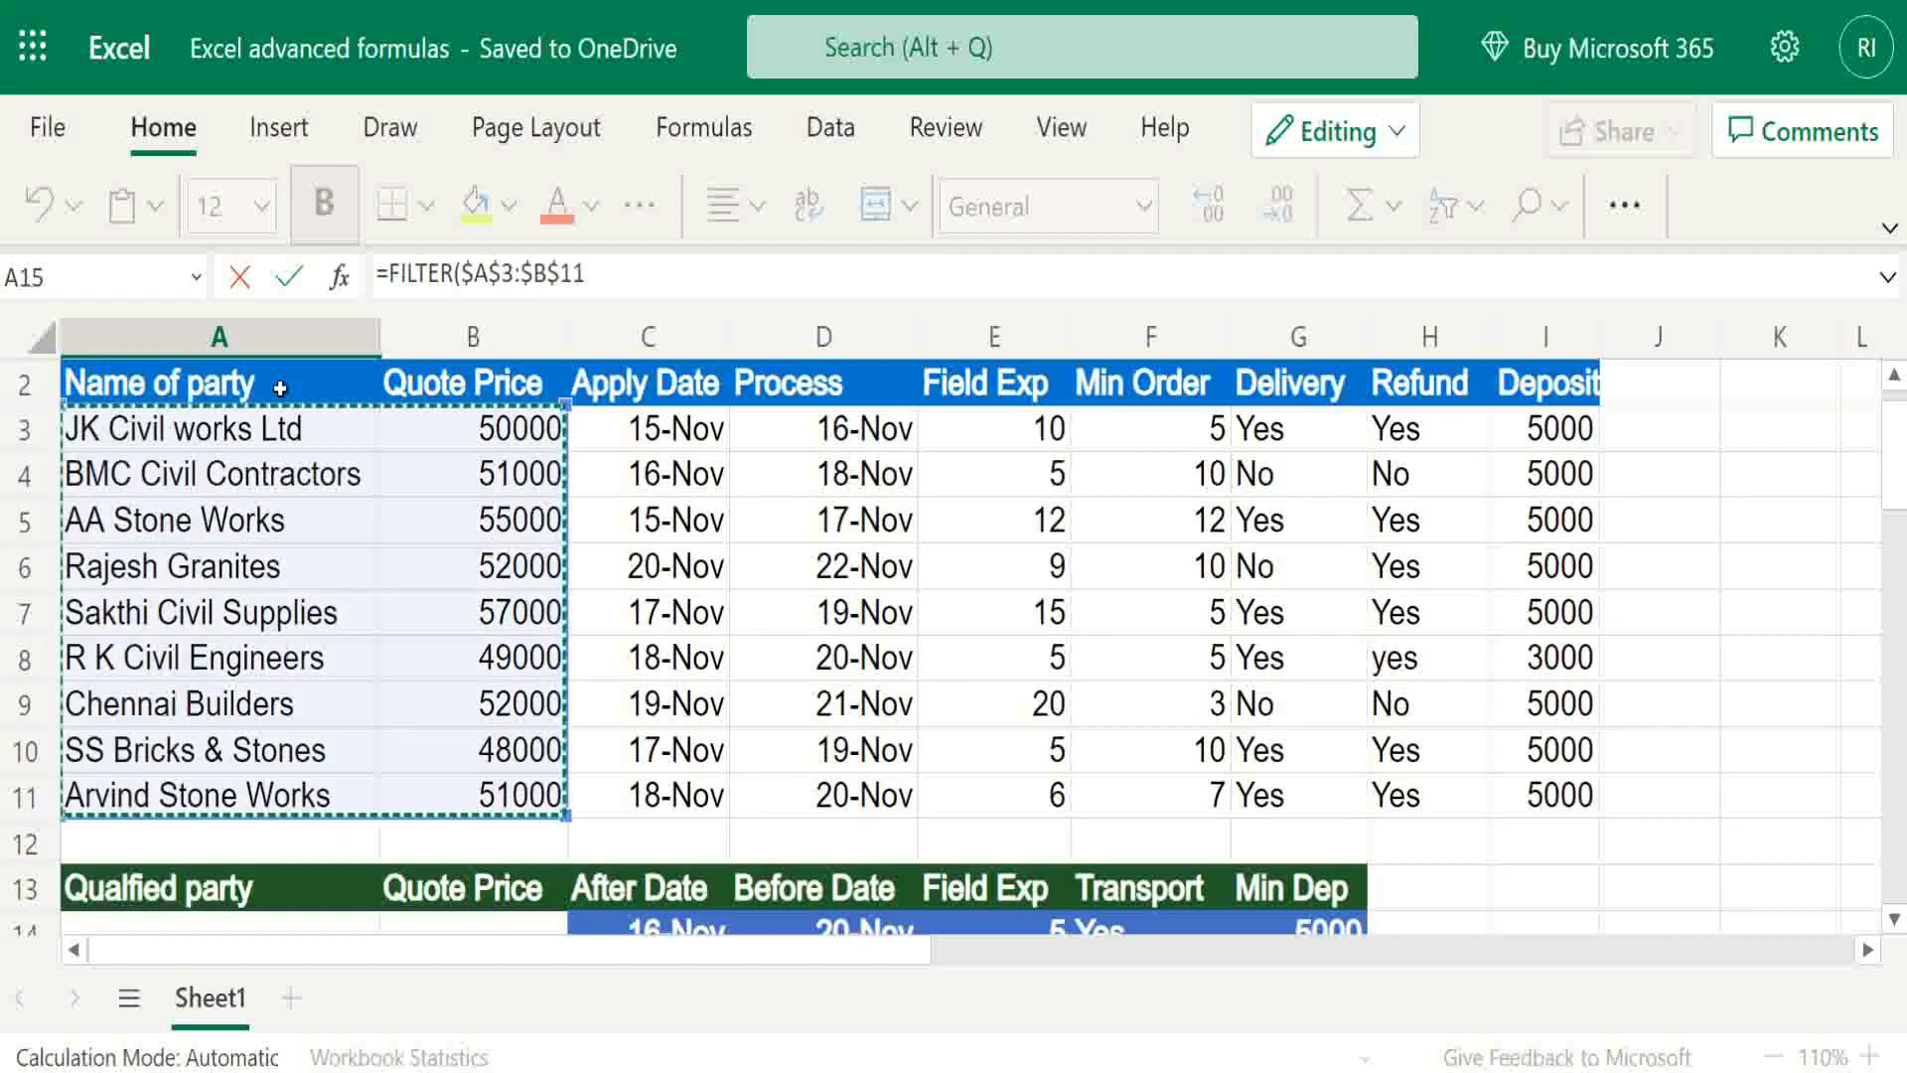
pyautogui.write(',')
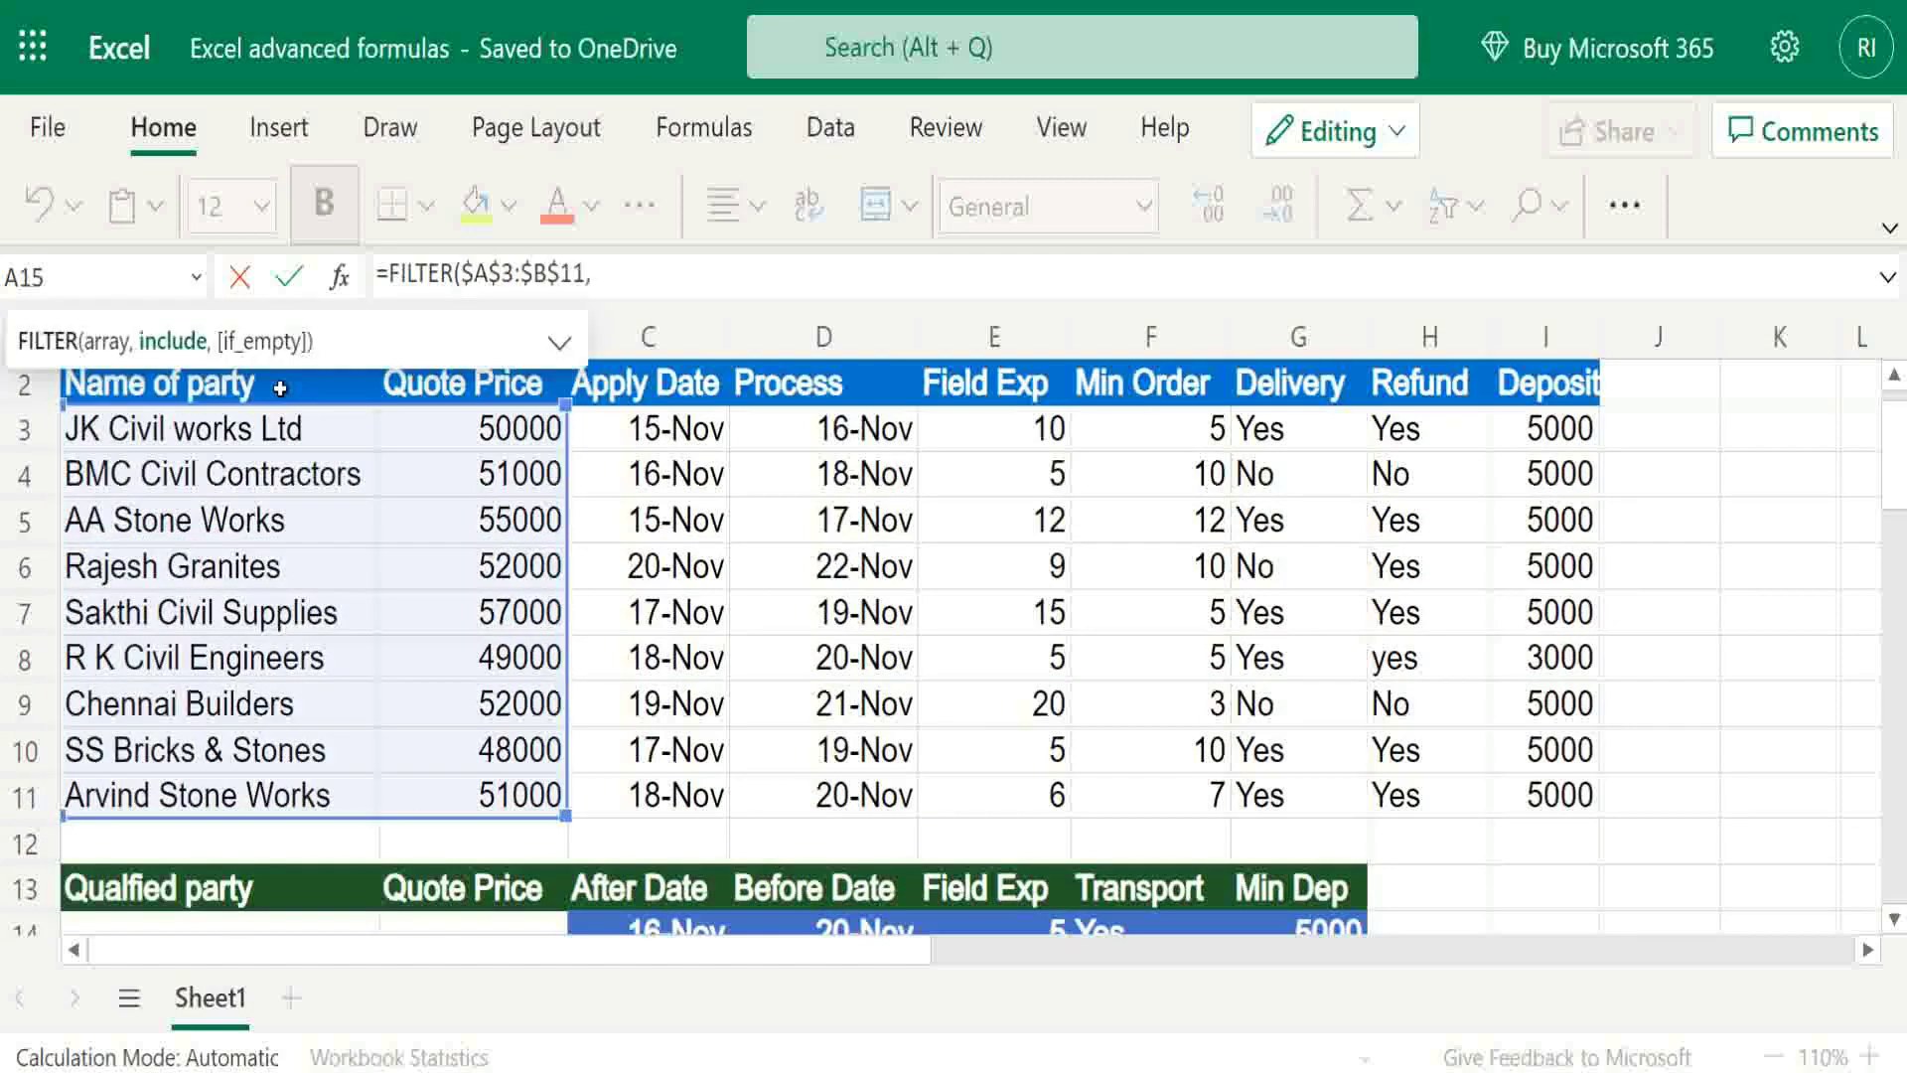
pyautogui.write('(')
# Add conditions requiring Apply Date >= C14 and Process Date D3:D11 <= D14.
pyautogui.moveTo(667, 428); pyautogui.dragTo(647, 784)
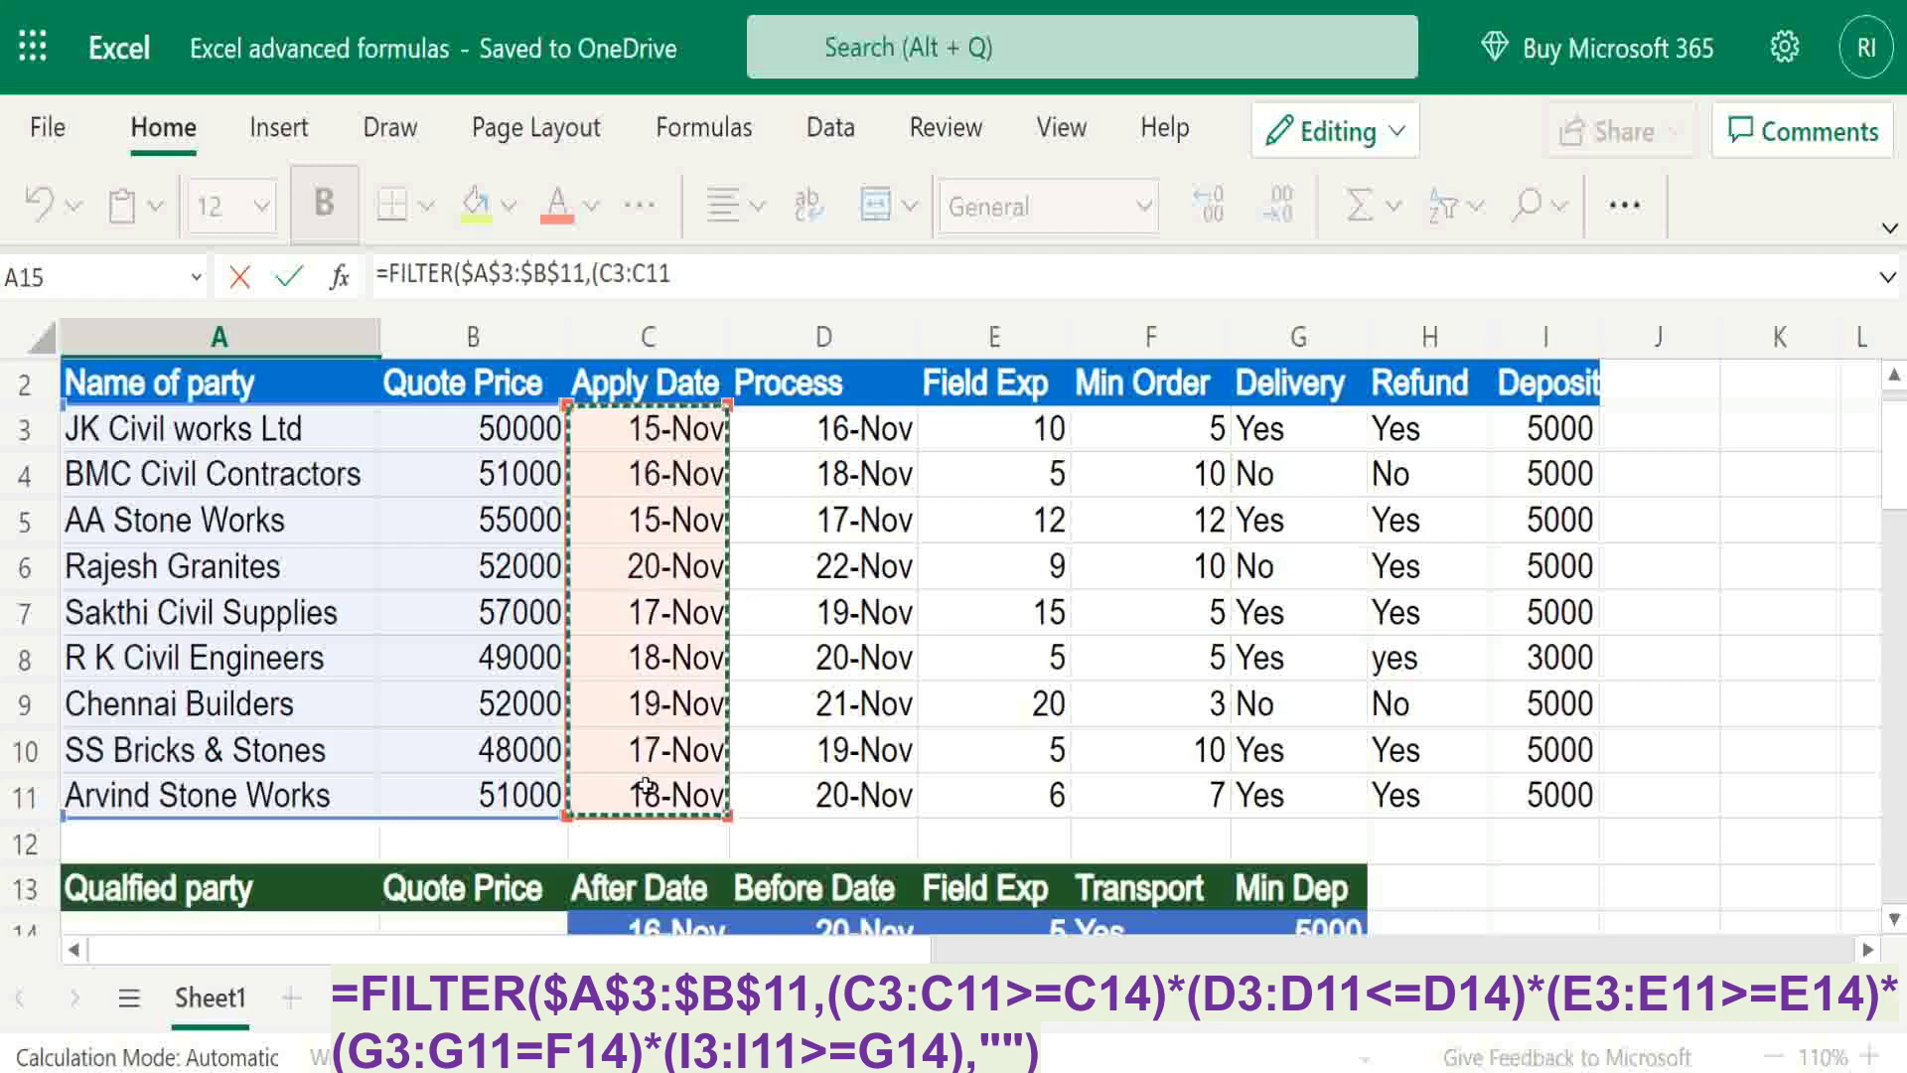
pyautogui.write('>=')
pyautogui.click(667, 922)
pyautogui.write(')')
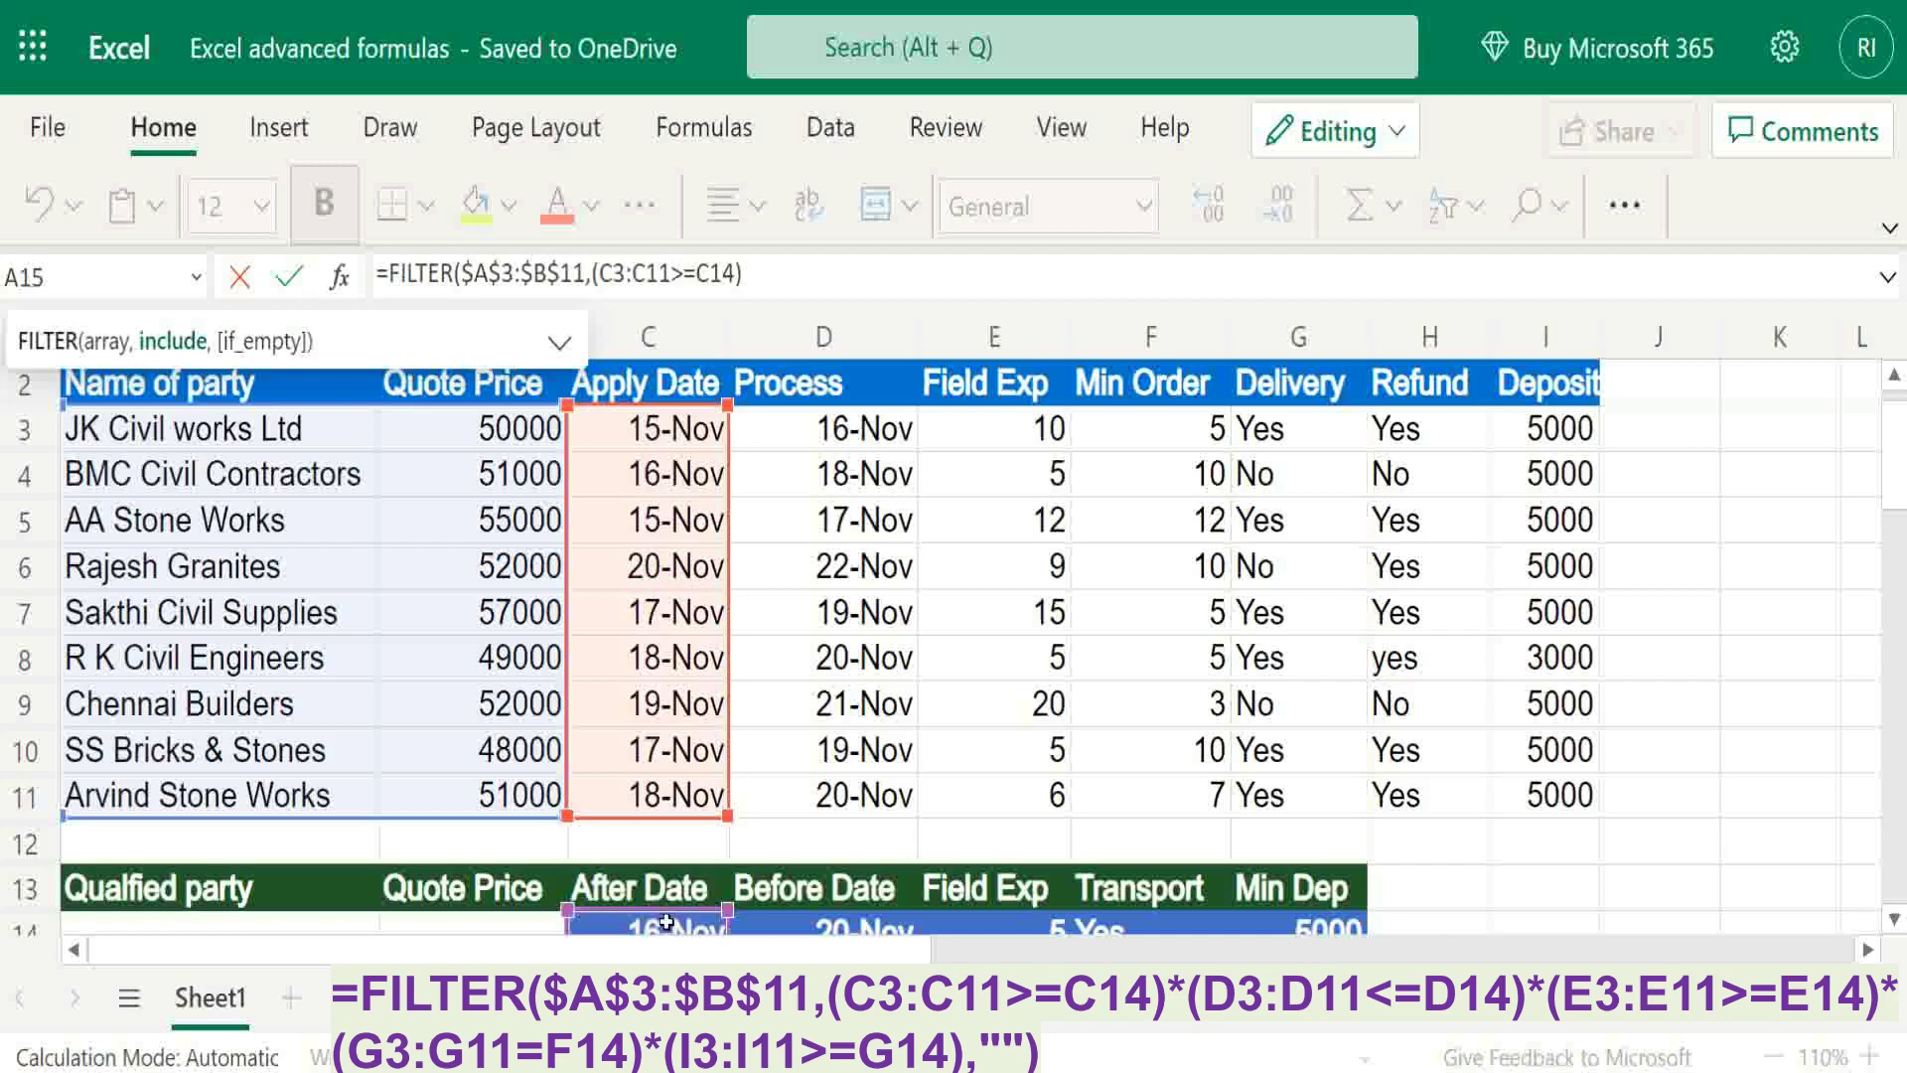
pyautogui.write('*(')
pyautogui.click(832, 427)
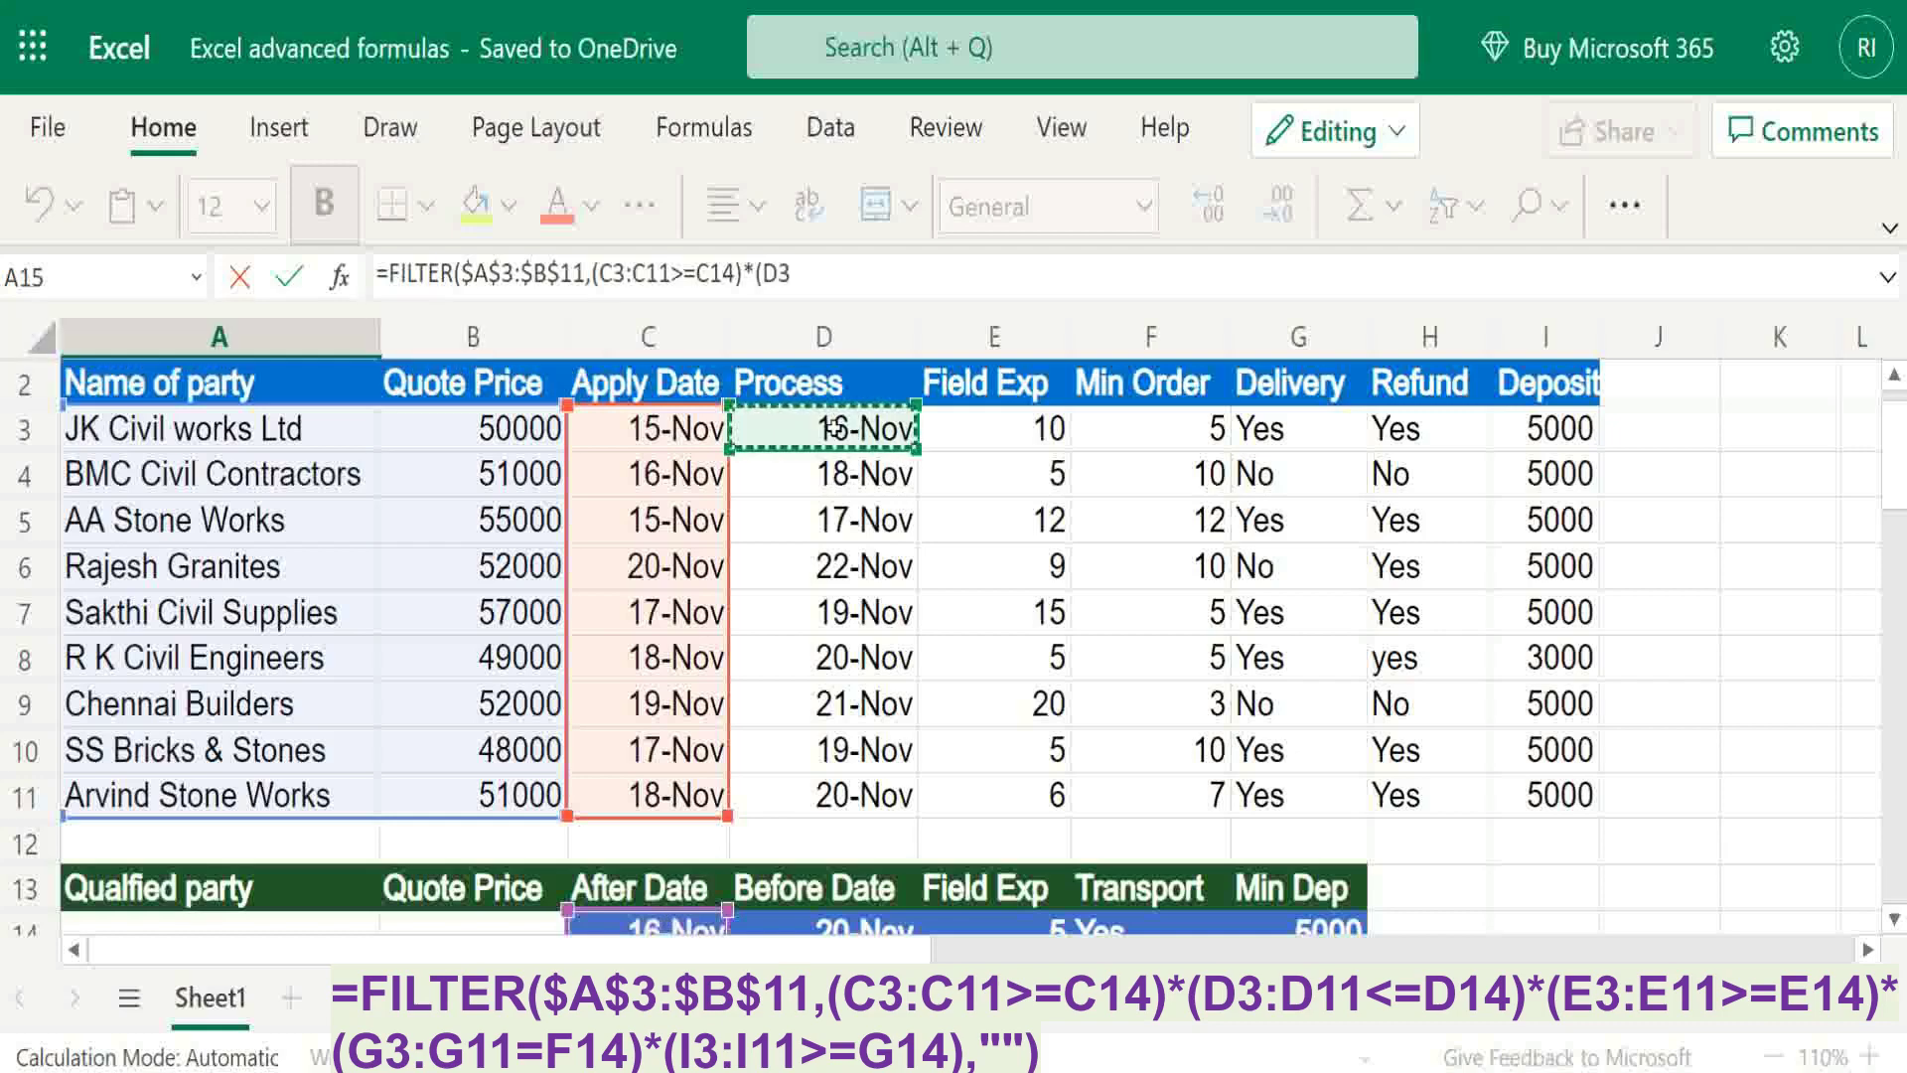
pyautogui.moveTo(832, 427); pyautogui.dragTo(864, 795)
pyautogui.write('<=D14)*(')
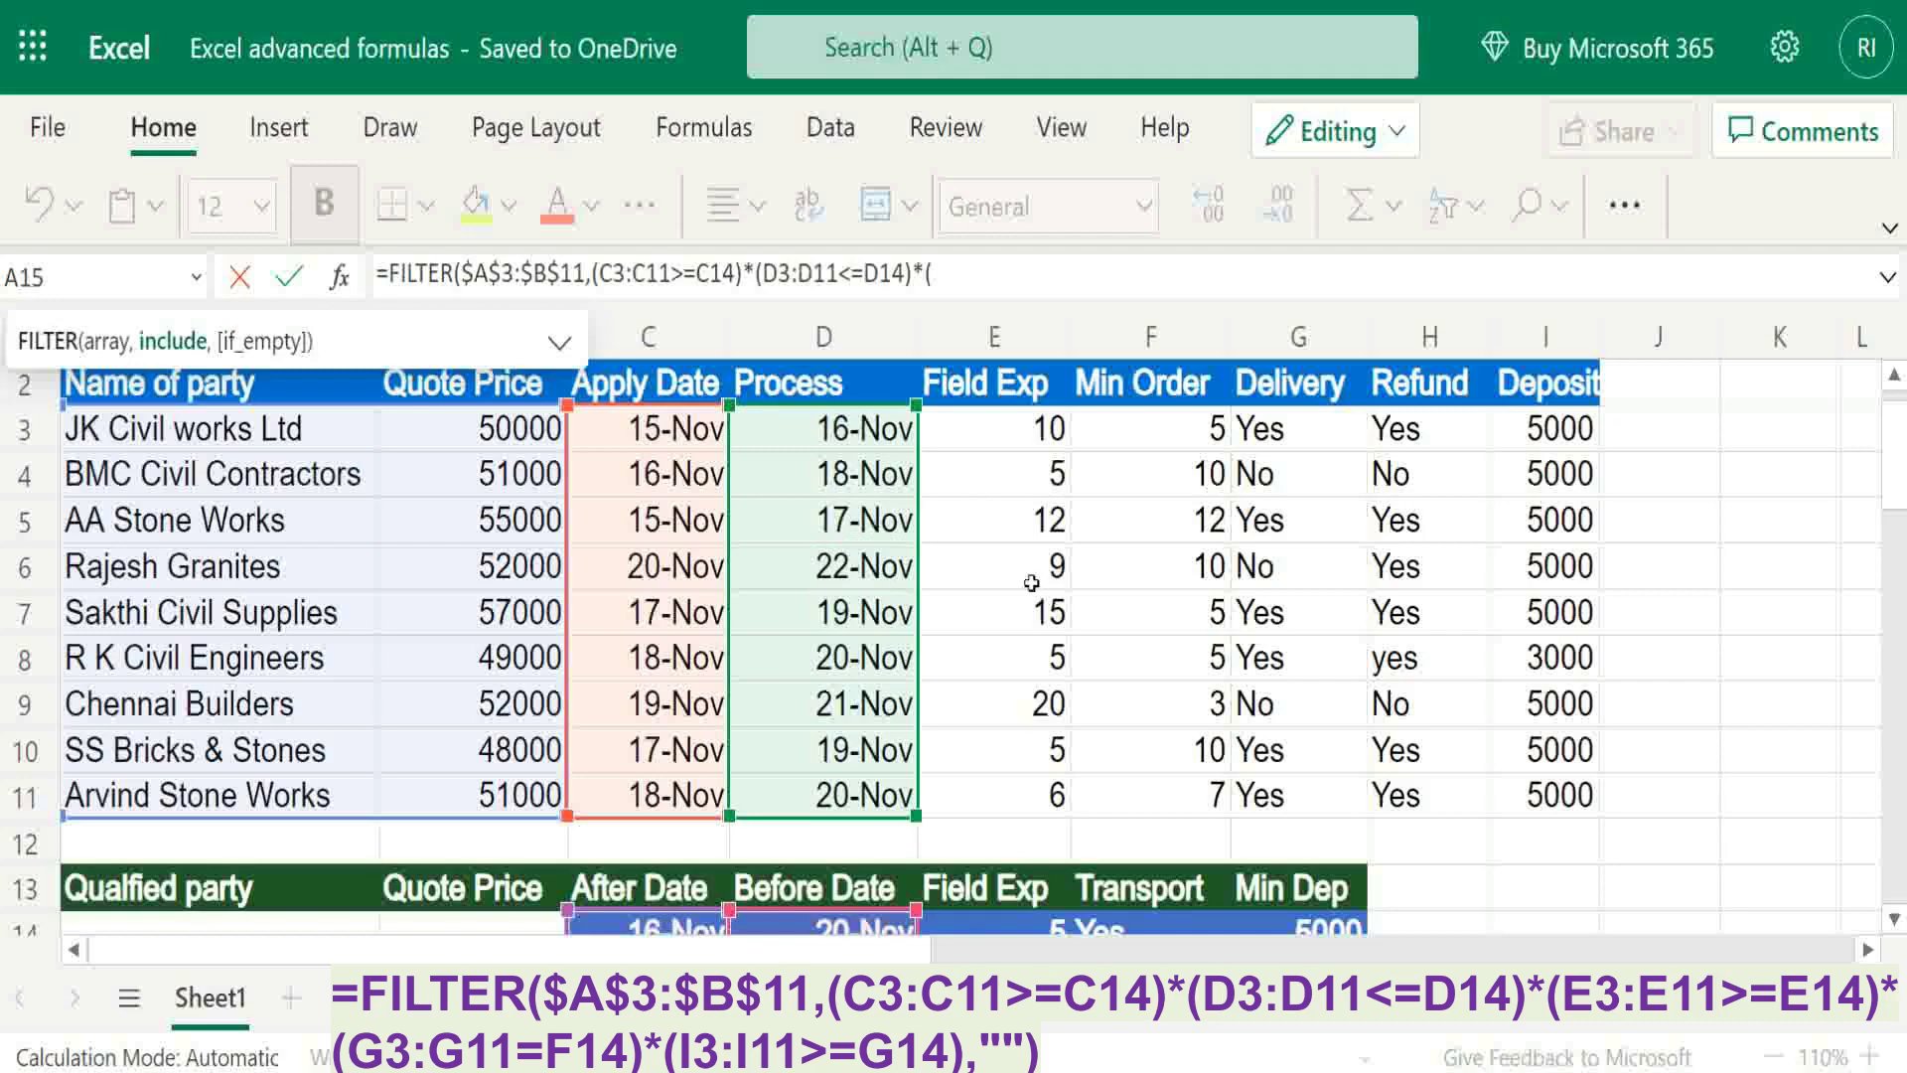
# Add Field Exp >= E14, Delivery = F14 and Deposit I3:I11 >= G14 conditions, with "" if empty.
pyautogui.click(997, 427)
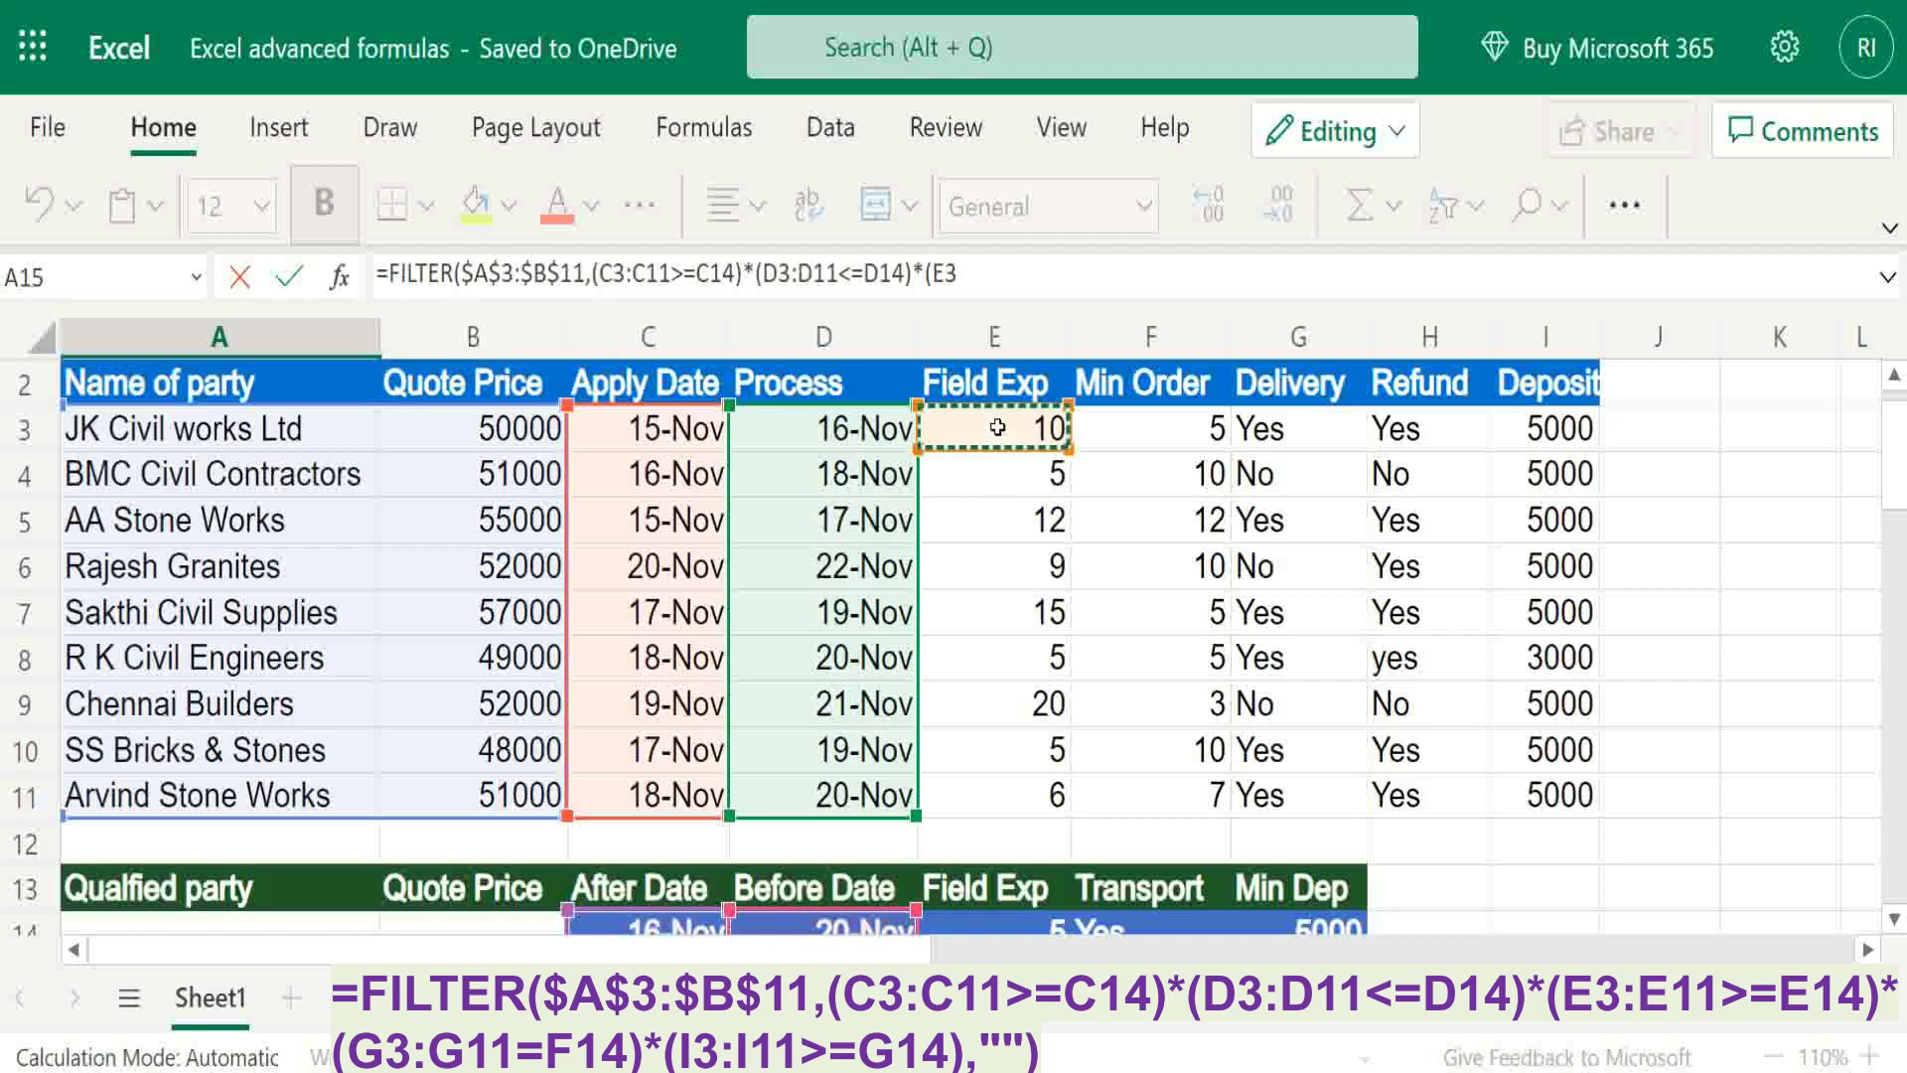
pyautogui.hotkey('shift', 'Down')
pyautogui.hotkey('shift', 'Down')
pyautogui.hotkey('shift', 'Down')
pyautogui.hotkey('shift', 'Down')
pyautogui.hotkey('shift', 'Down')
pyautogui.hotkey('shift', 'Down')
pyautogui.hotkey('shift', 'Down')
pyautogui.hotkey('shift', 'Down')
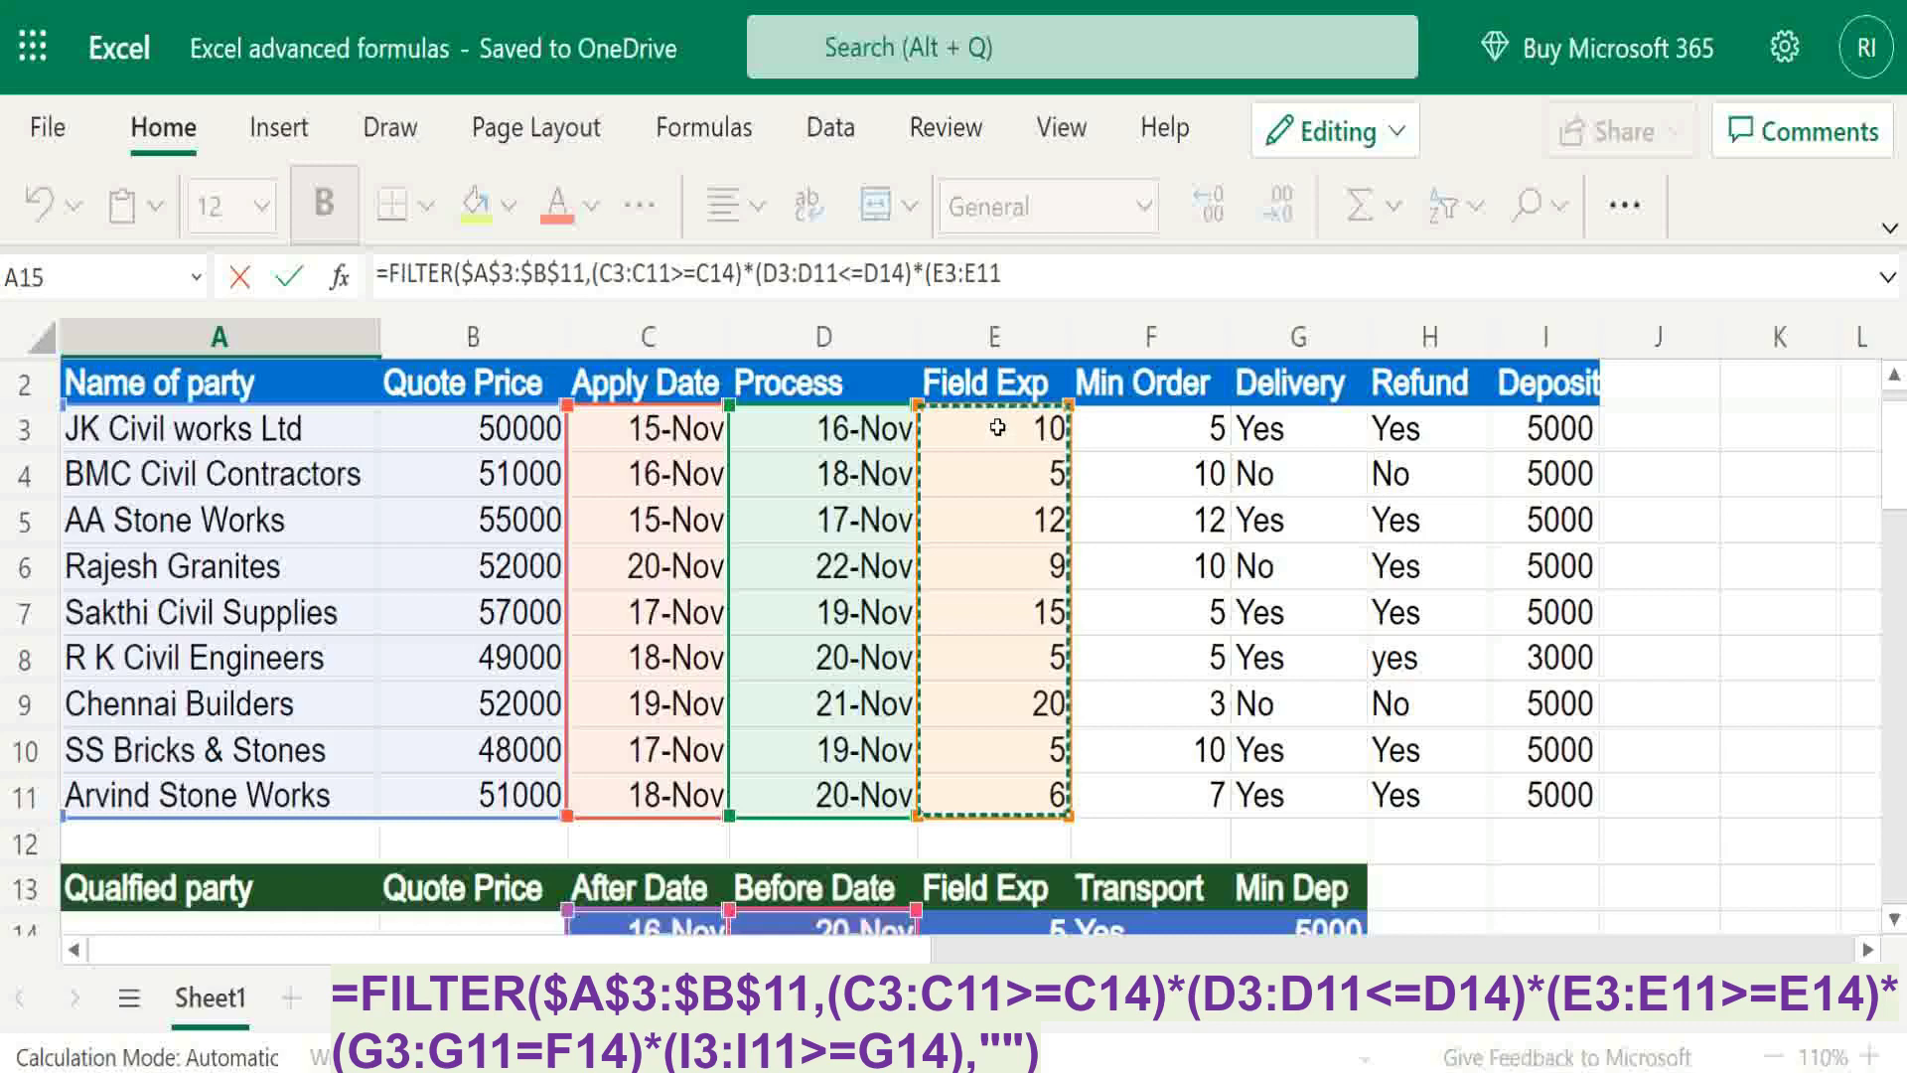
pyautogui.write('>=')
pyautogui.click(1006, 924)
pyautogui.write('*(')
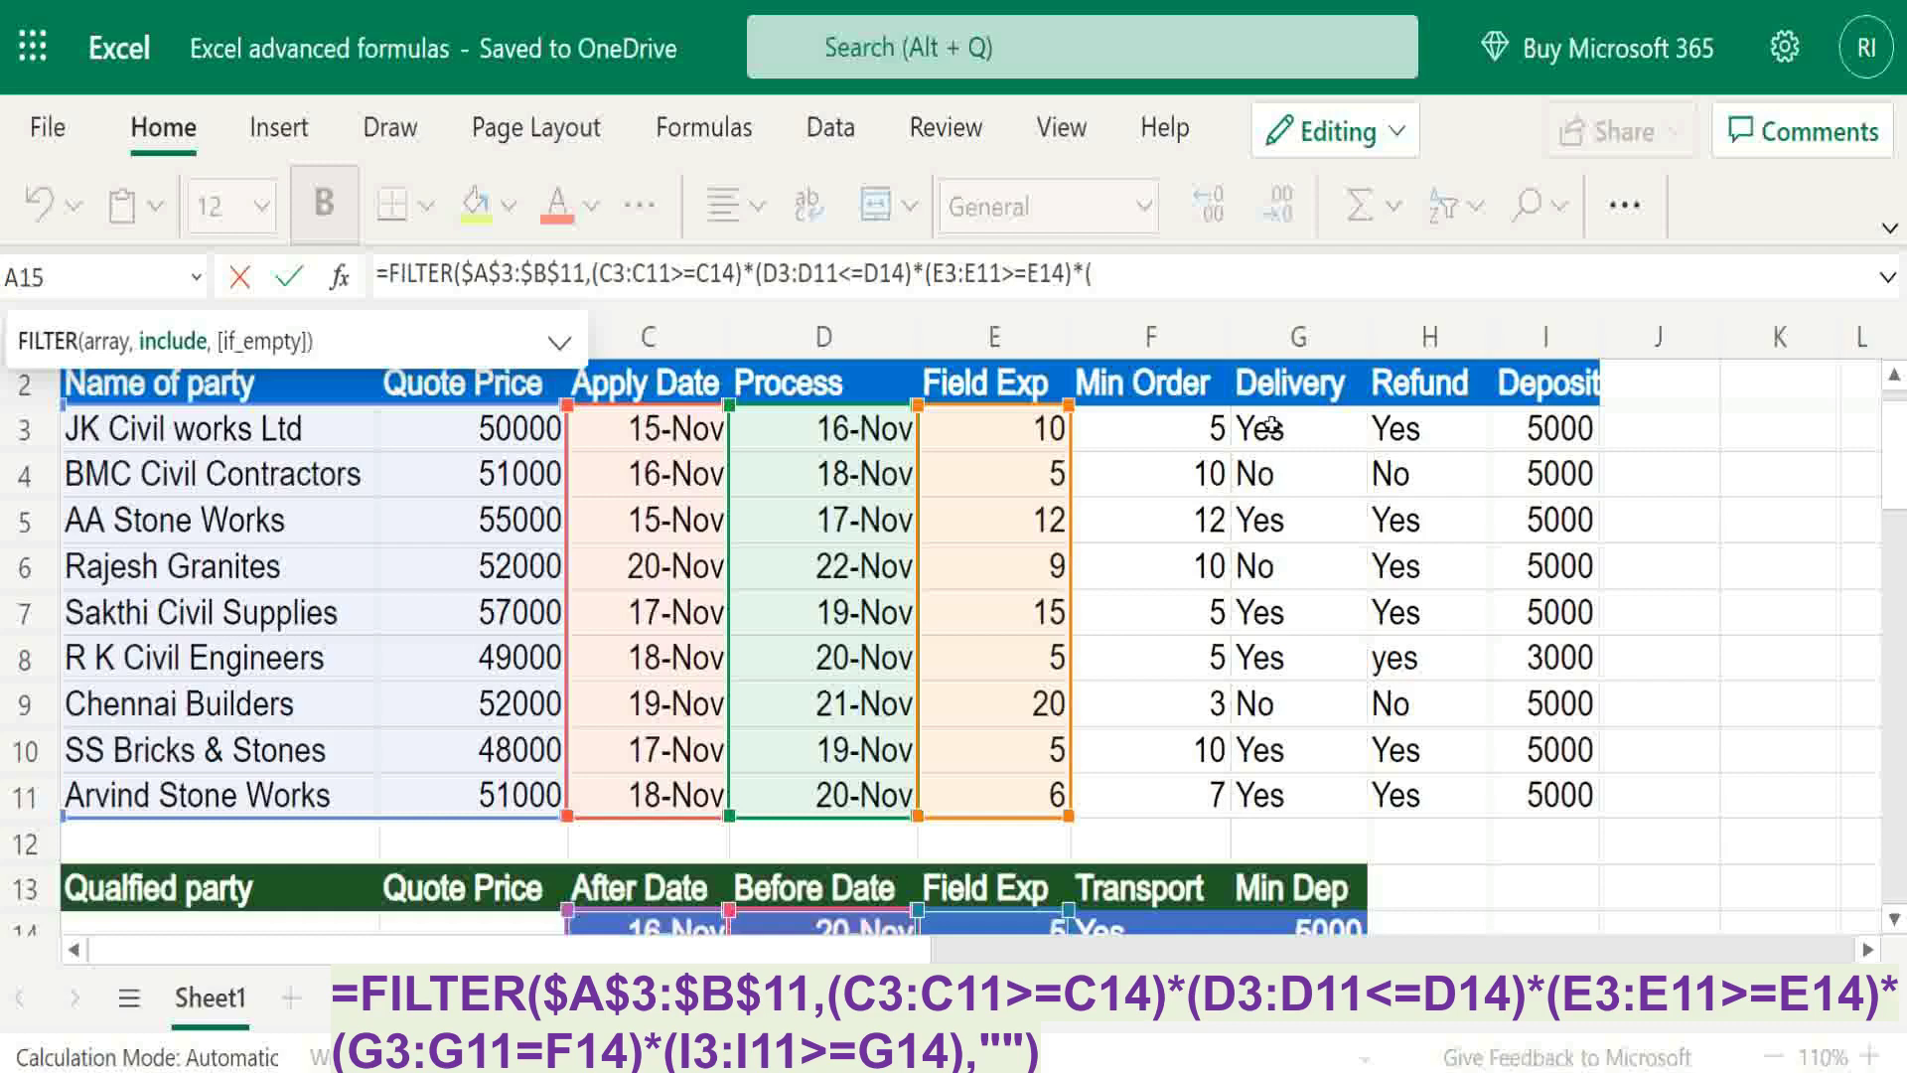
pyautogui.moveTo(1271, 427); pyautogui.dragTo(1276, 795)
pyautogui.write('=F14)*(')
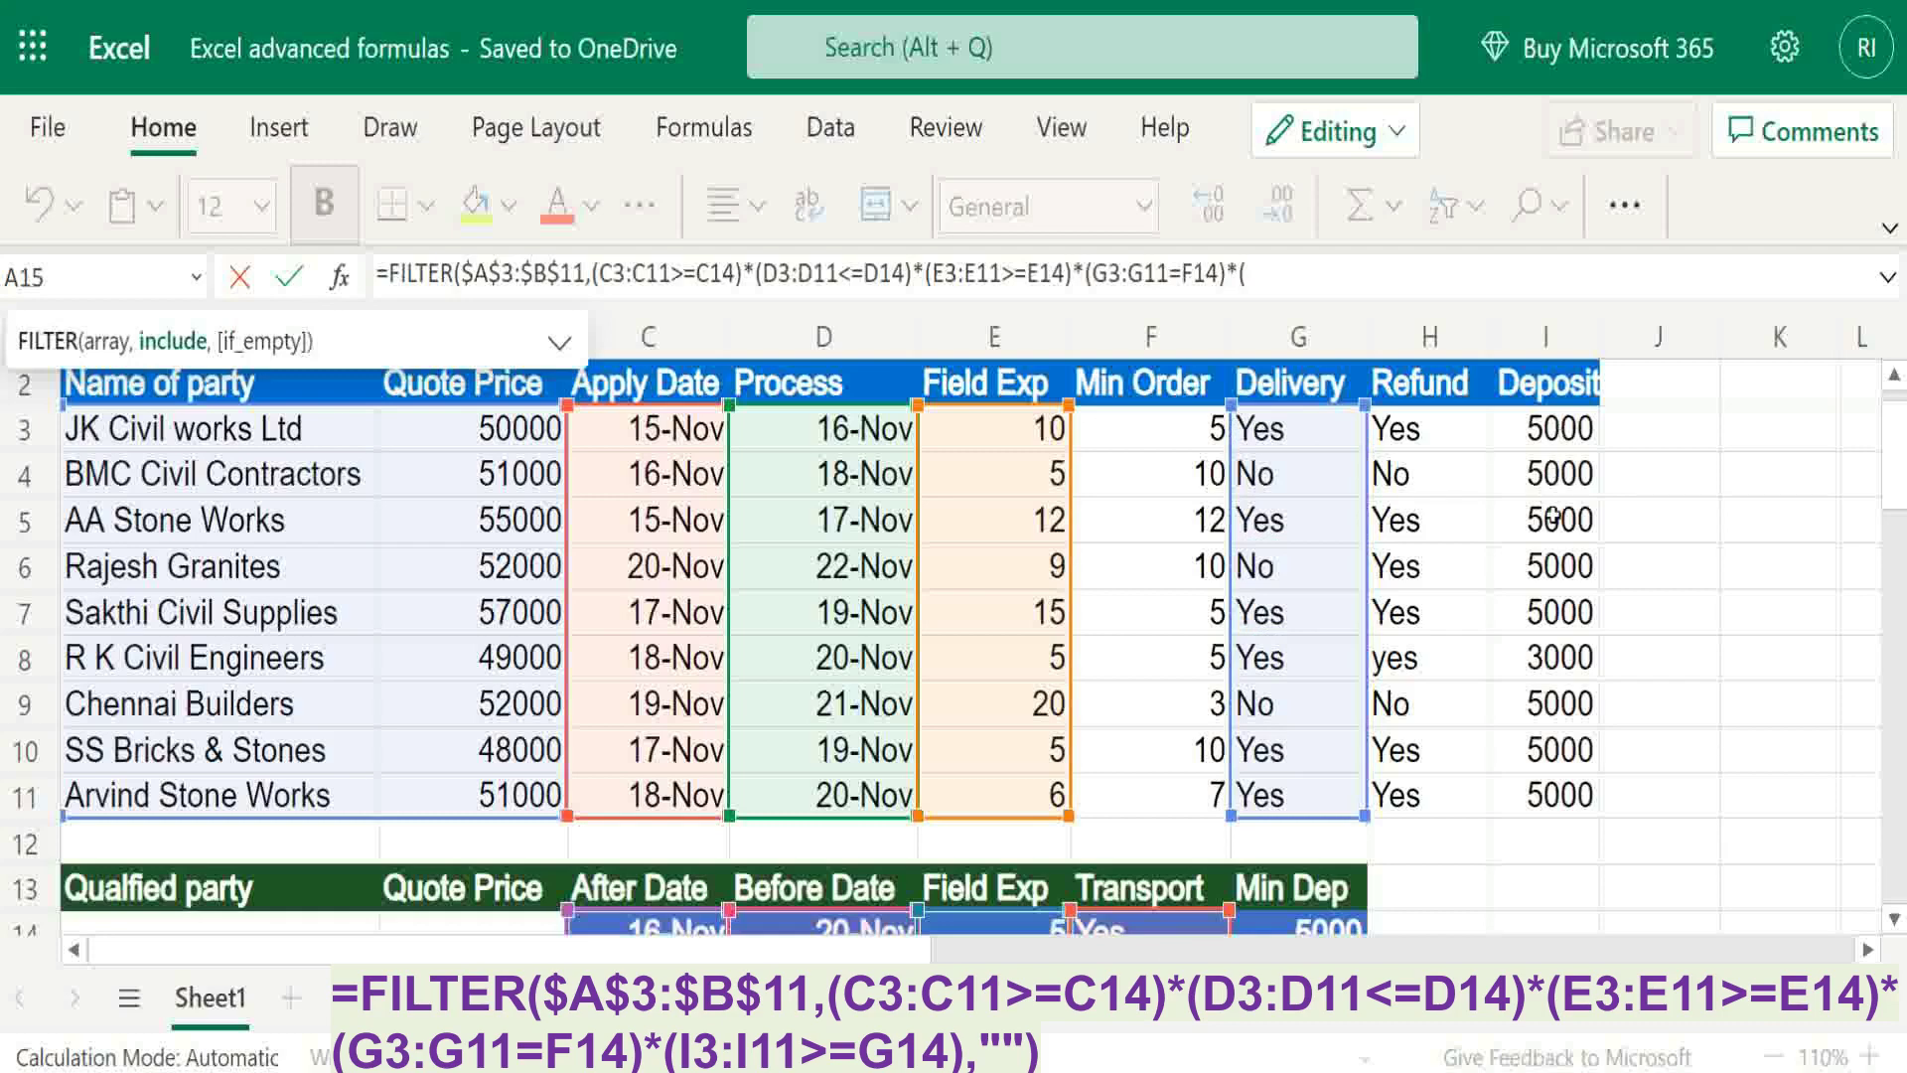
pyautogui.click(1549, 432)
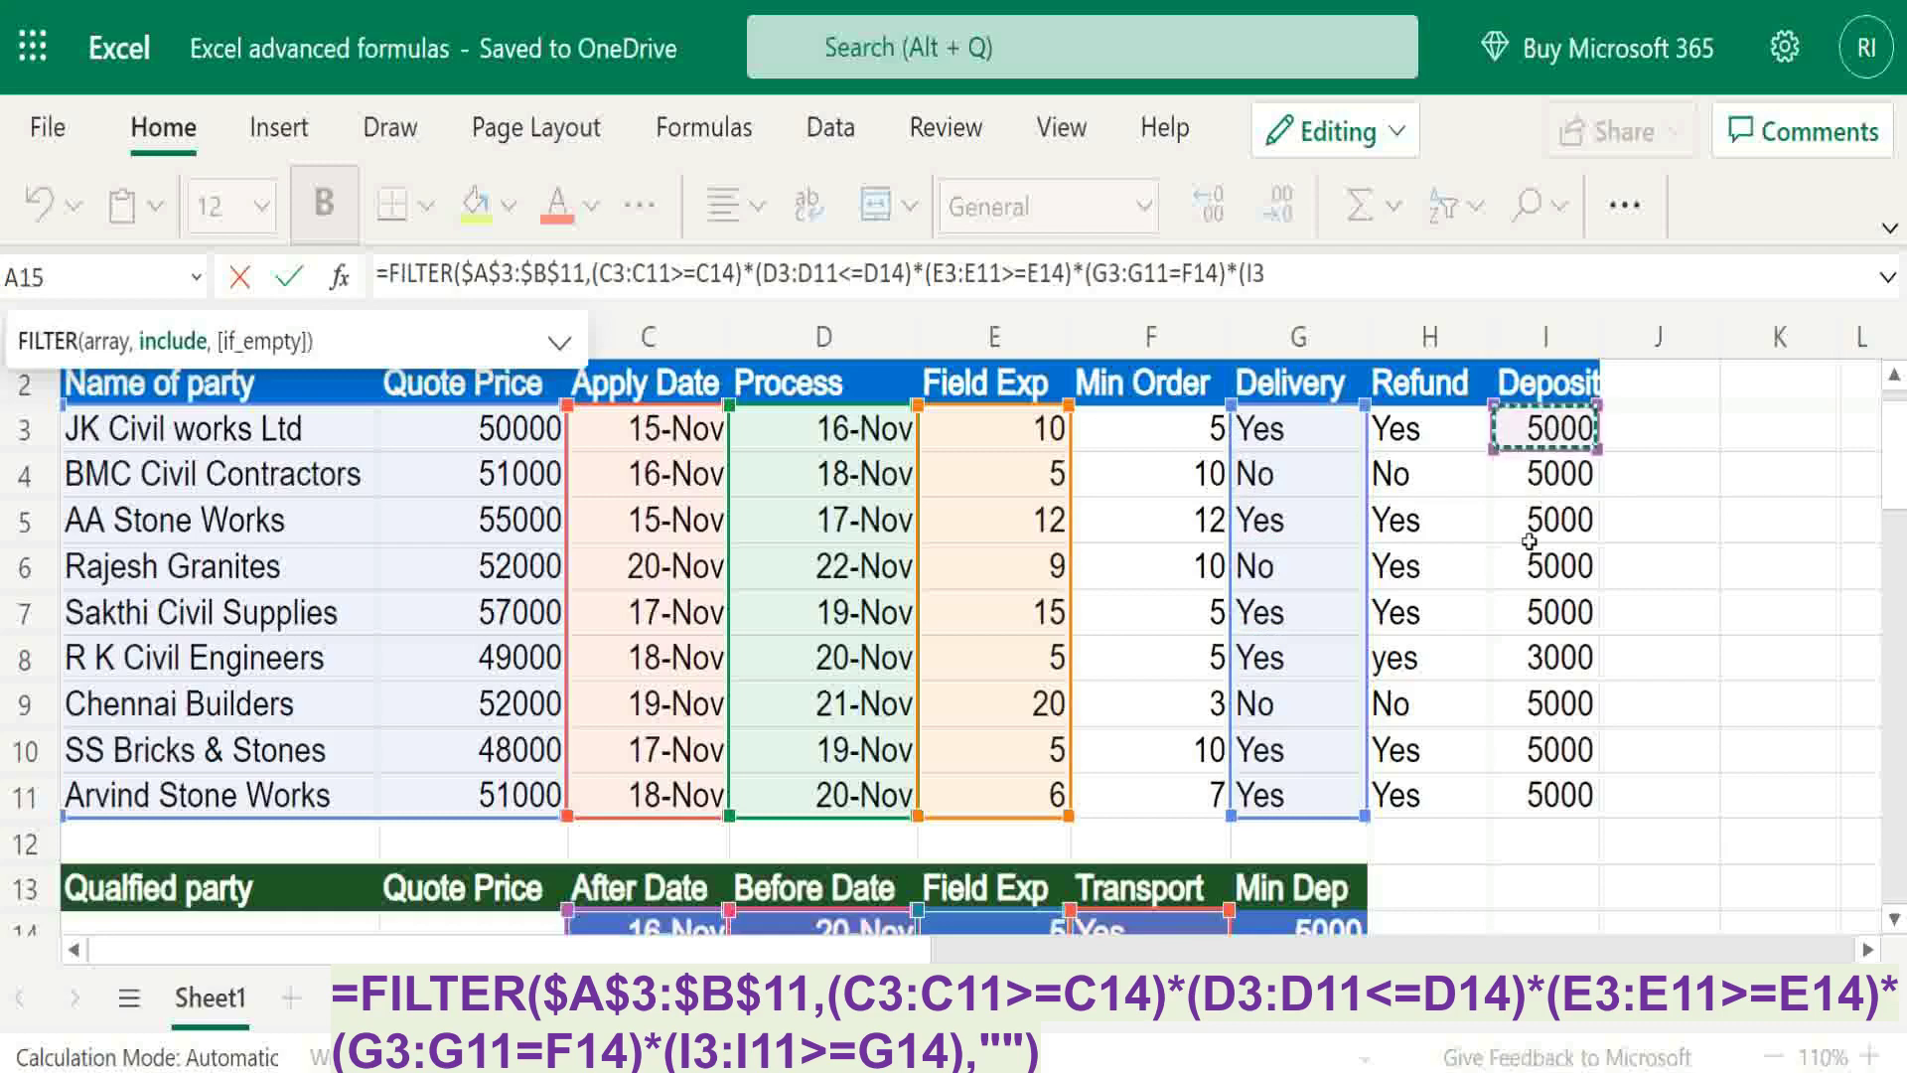
pyautogui.moveTo(1529, 541); pyautogui.dragTo(1523, 778)
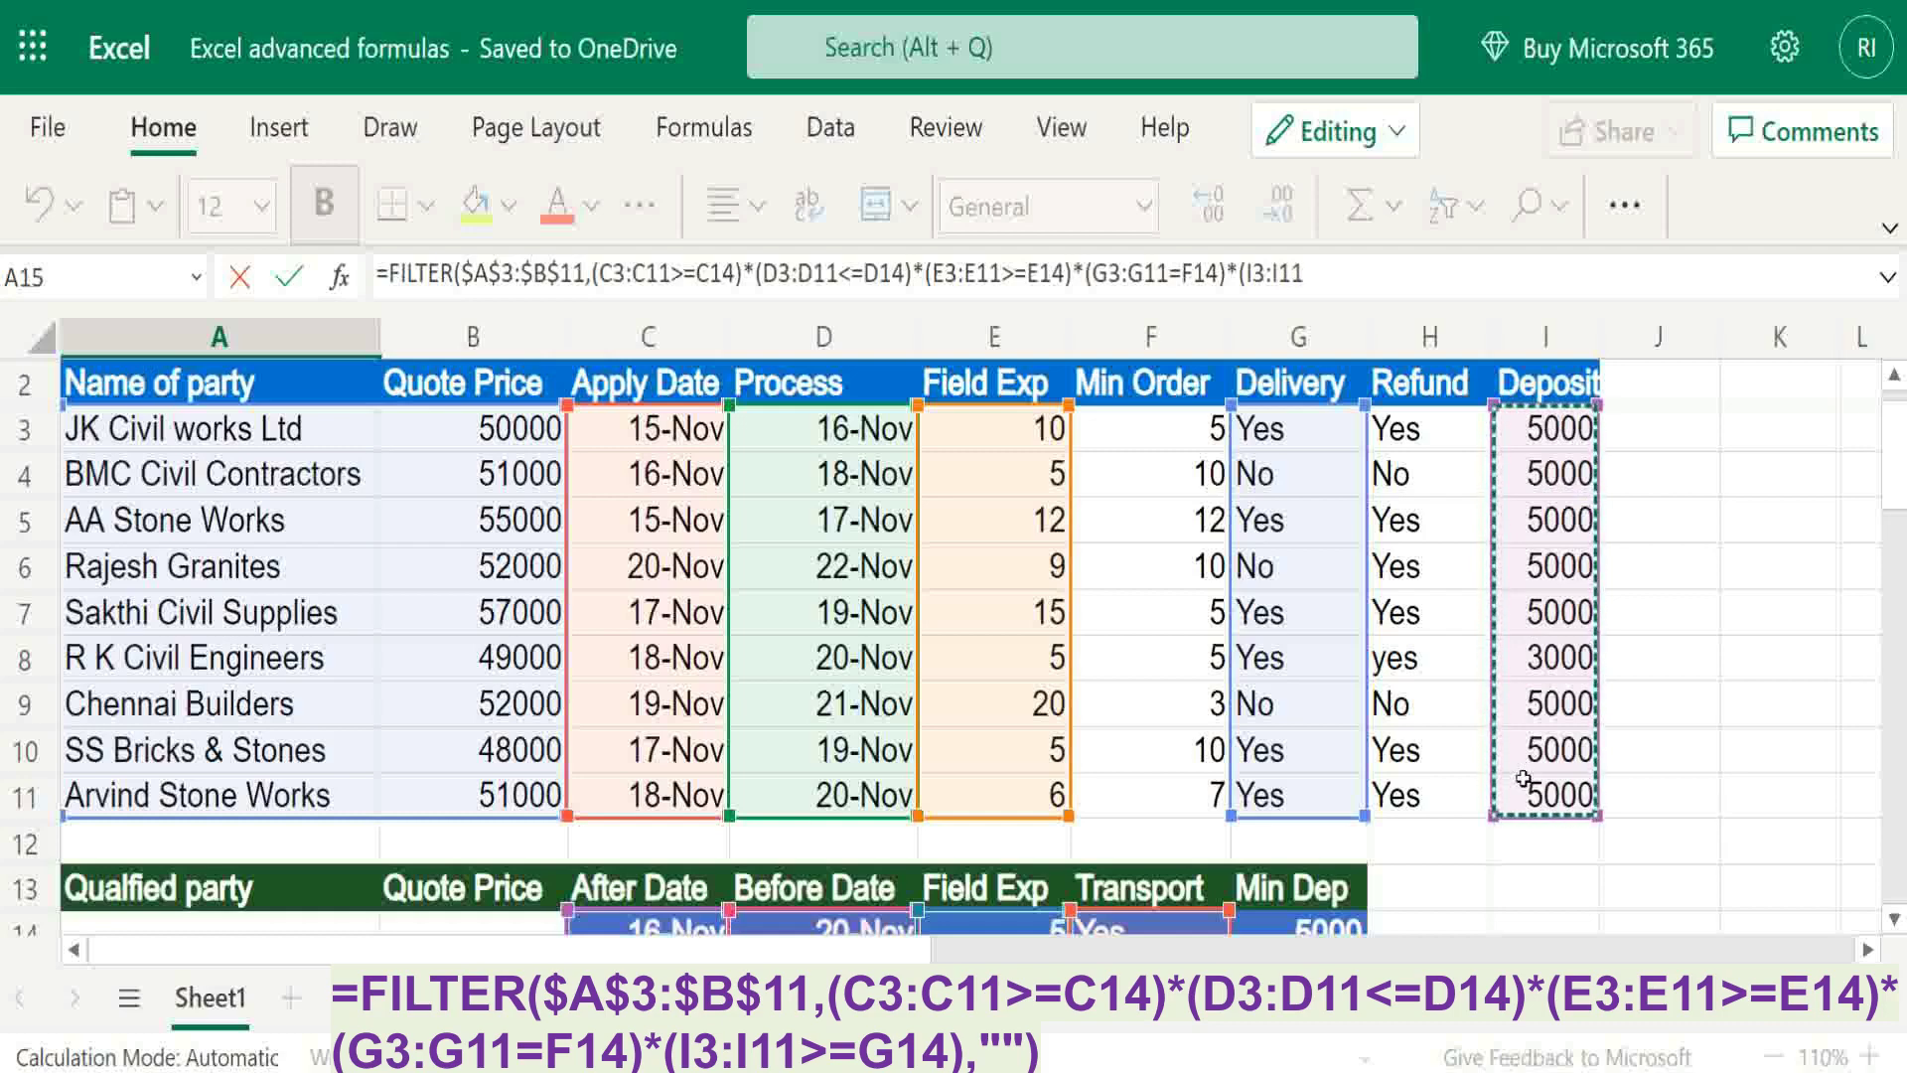
pyautogui.write('>')
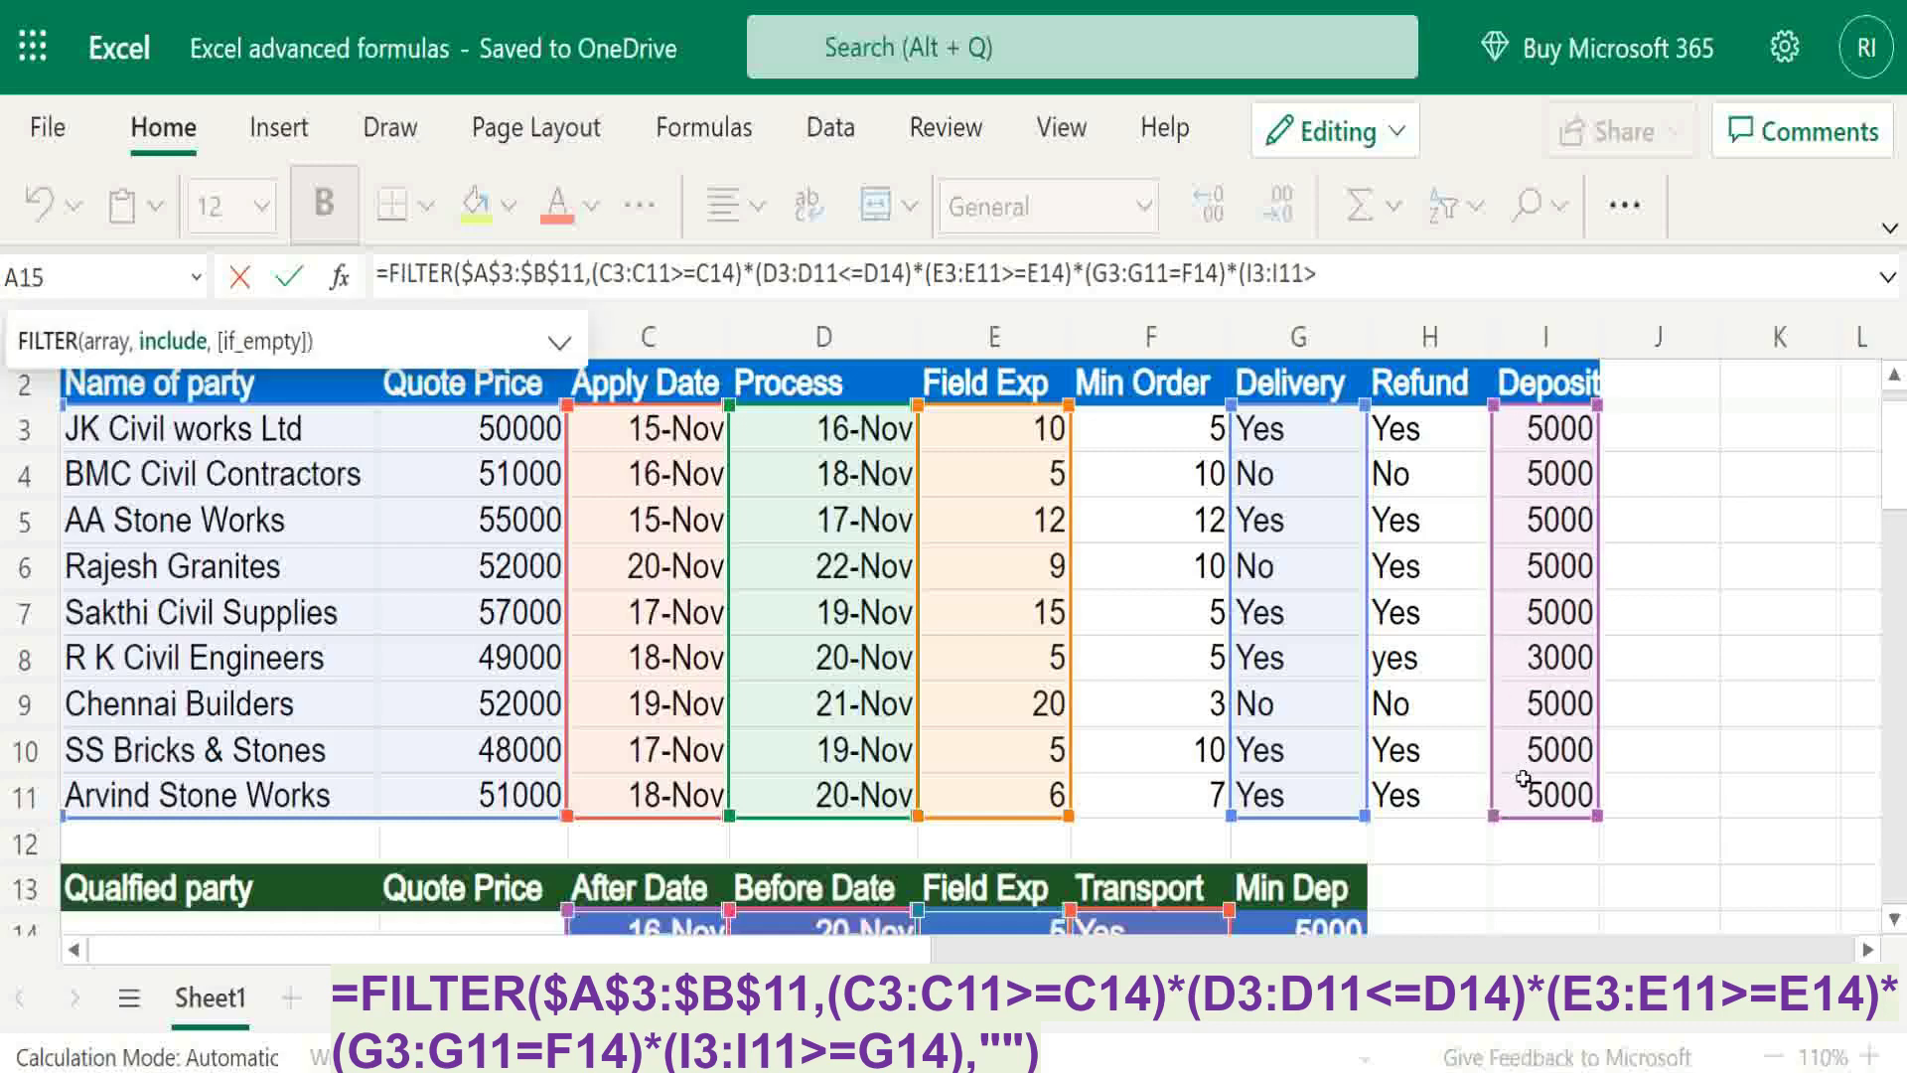
pyautogui.write('=')
pyautogui.click(1318, 926)
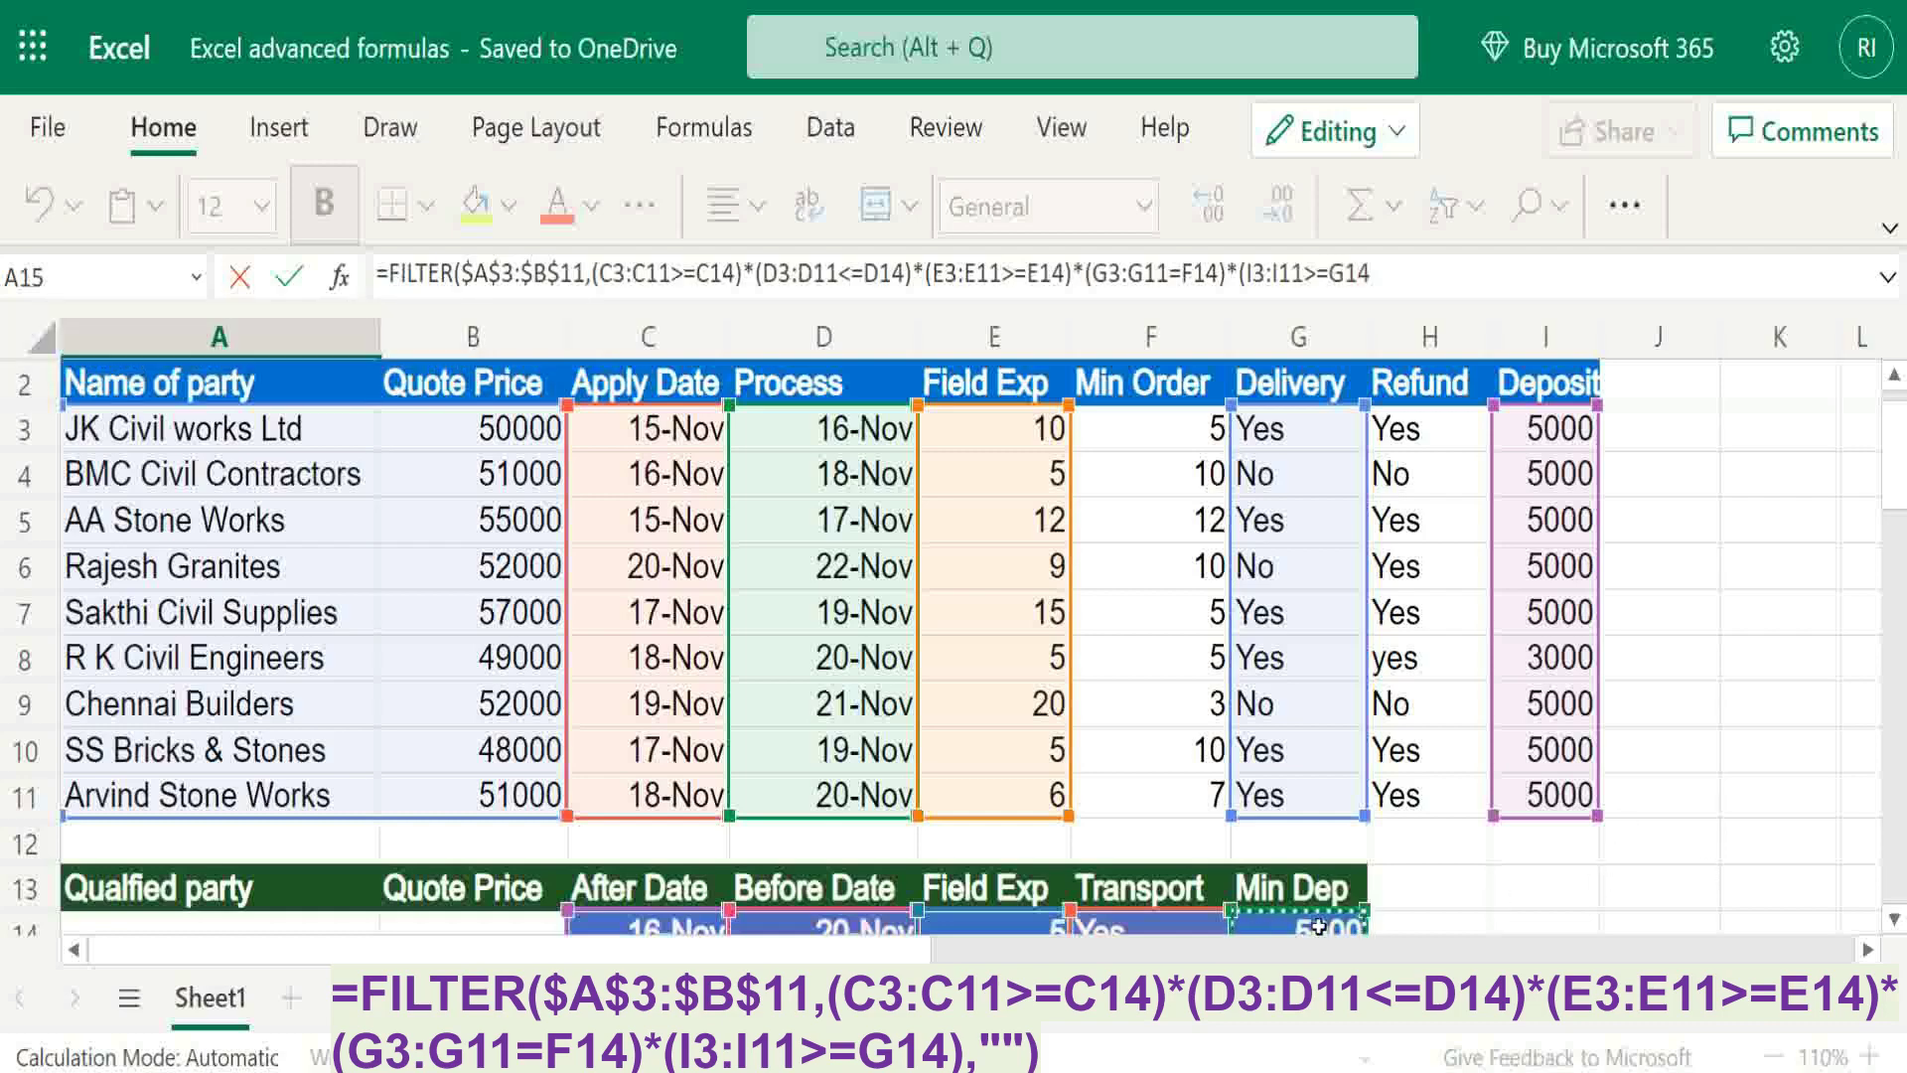
pyautogui.write('),')
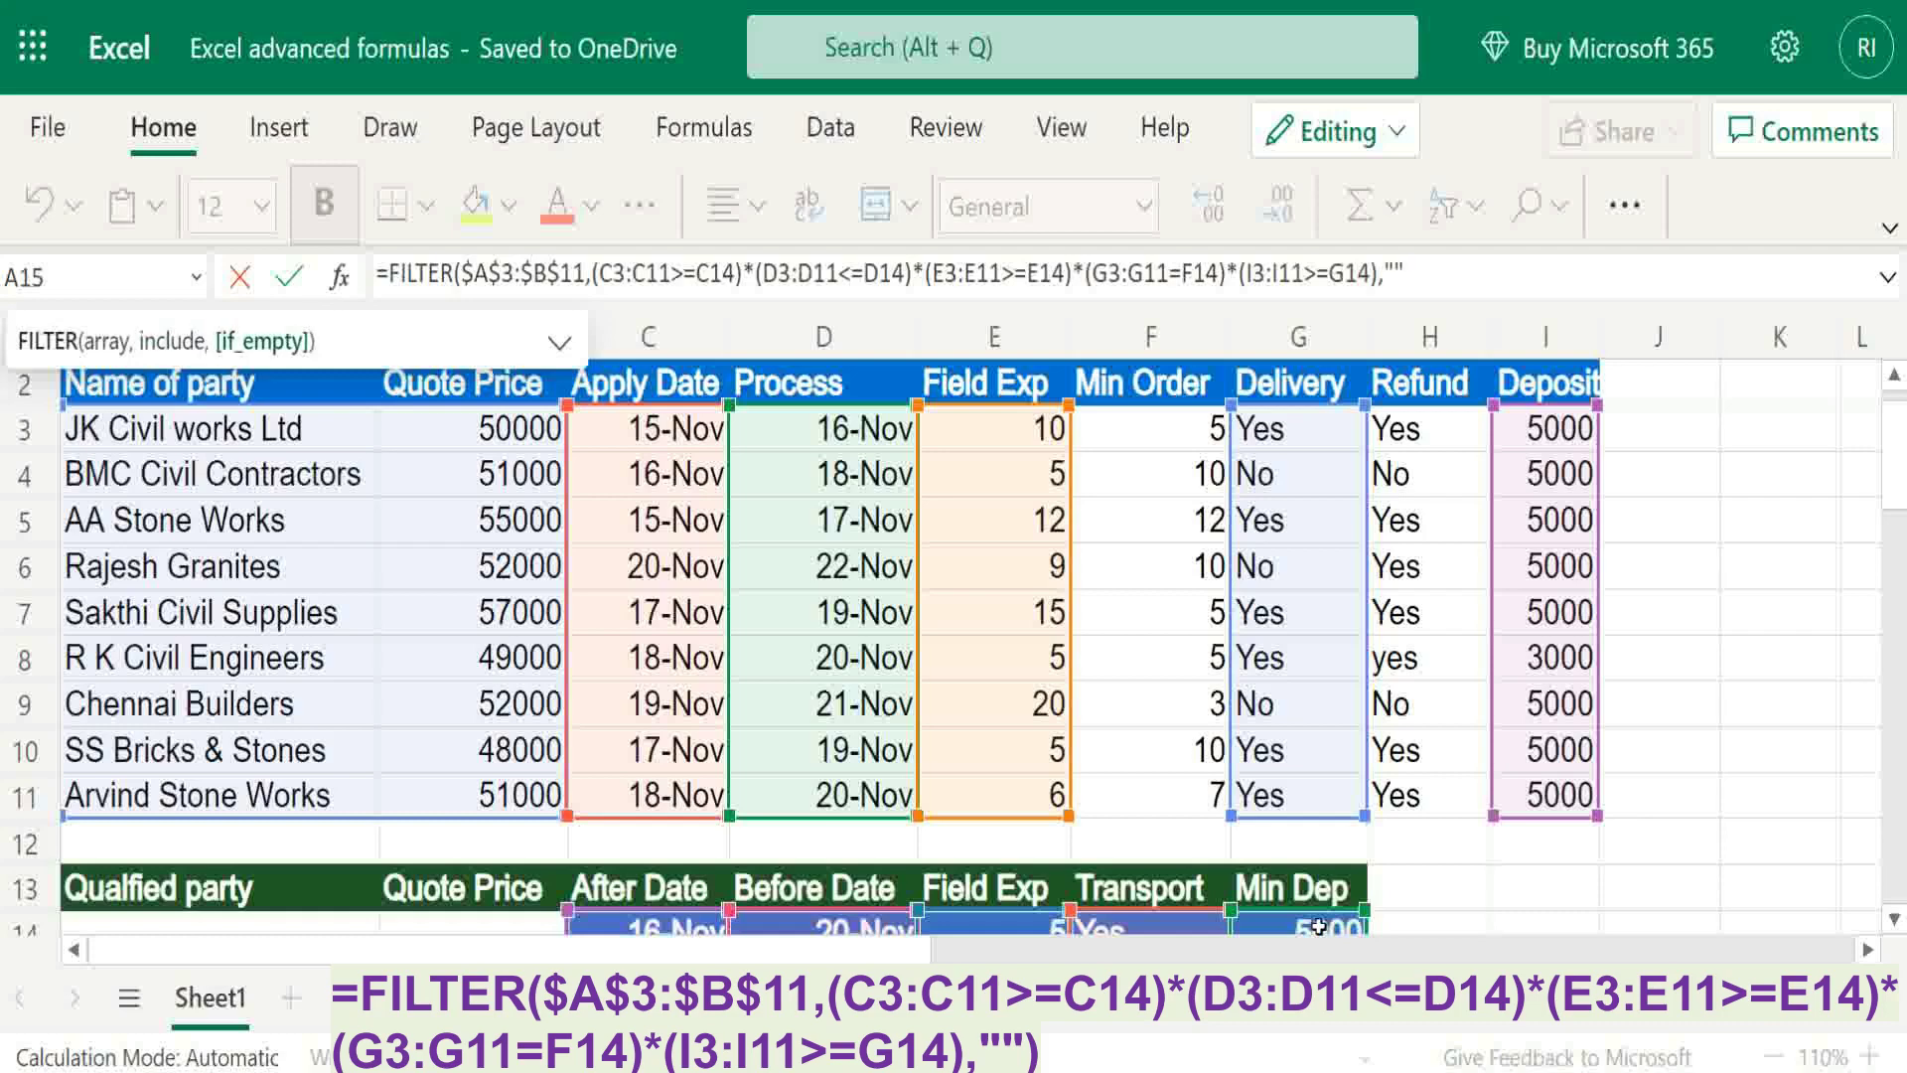
pyautogui.write('"")')
# Commit the FILTER formula in A15 and review the spilled qualified parties.
pyautogui.press('Return')
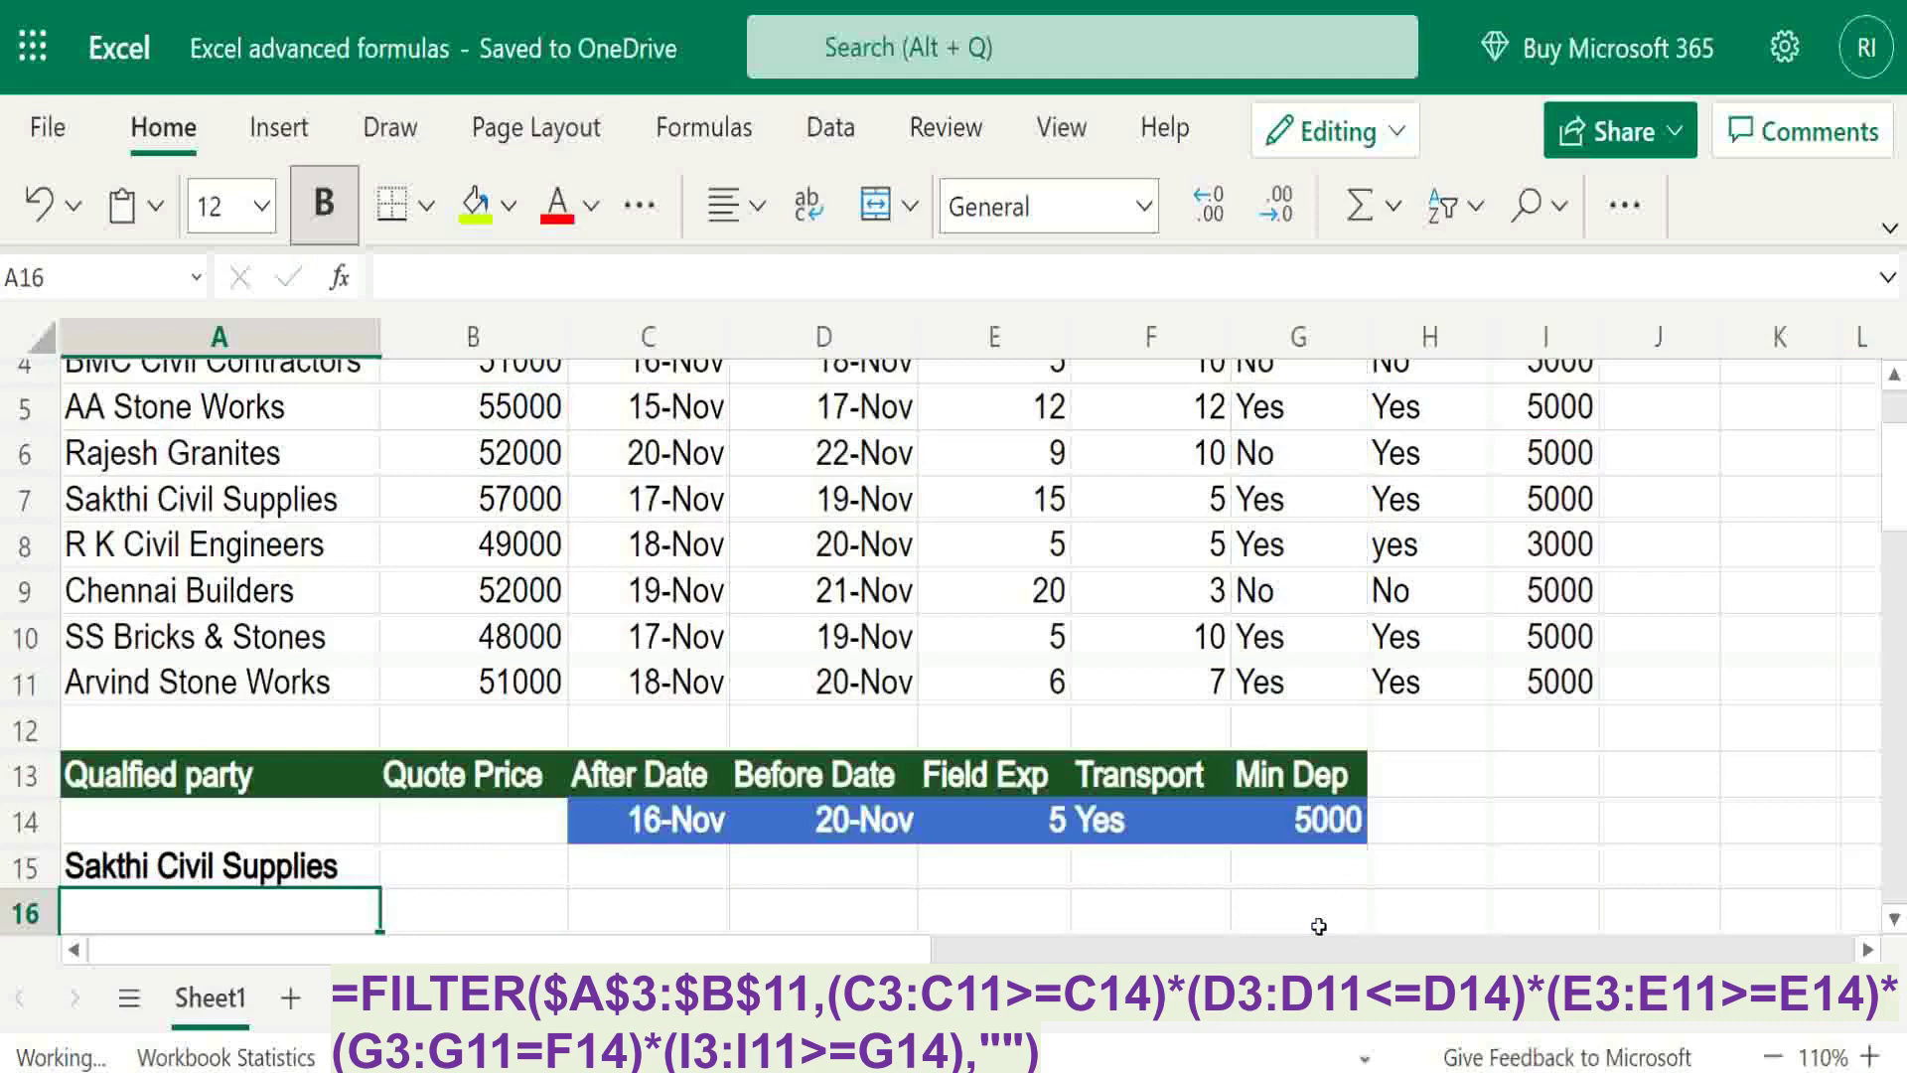
pyautogui.press('Down')
pyautogui.press('Down')
pyautogui.press('Down')
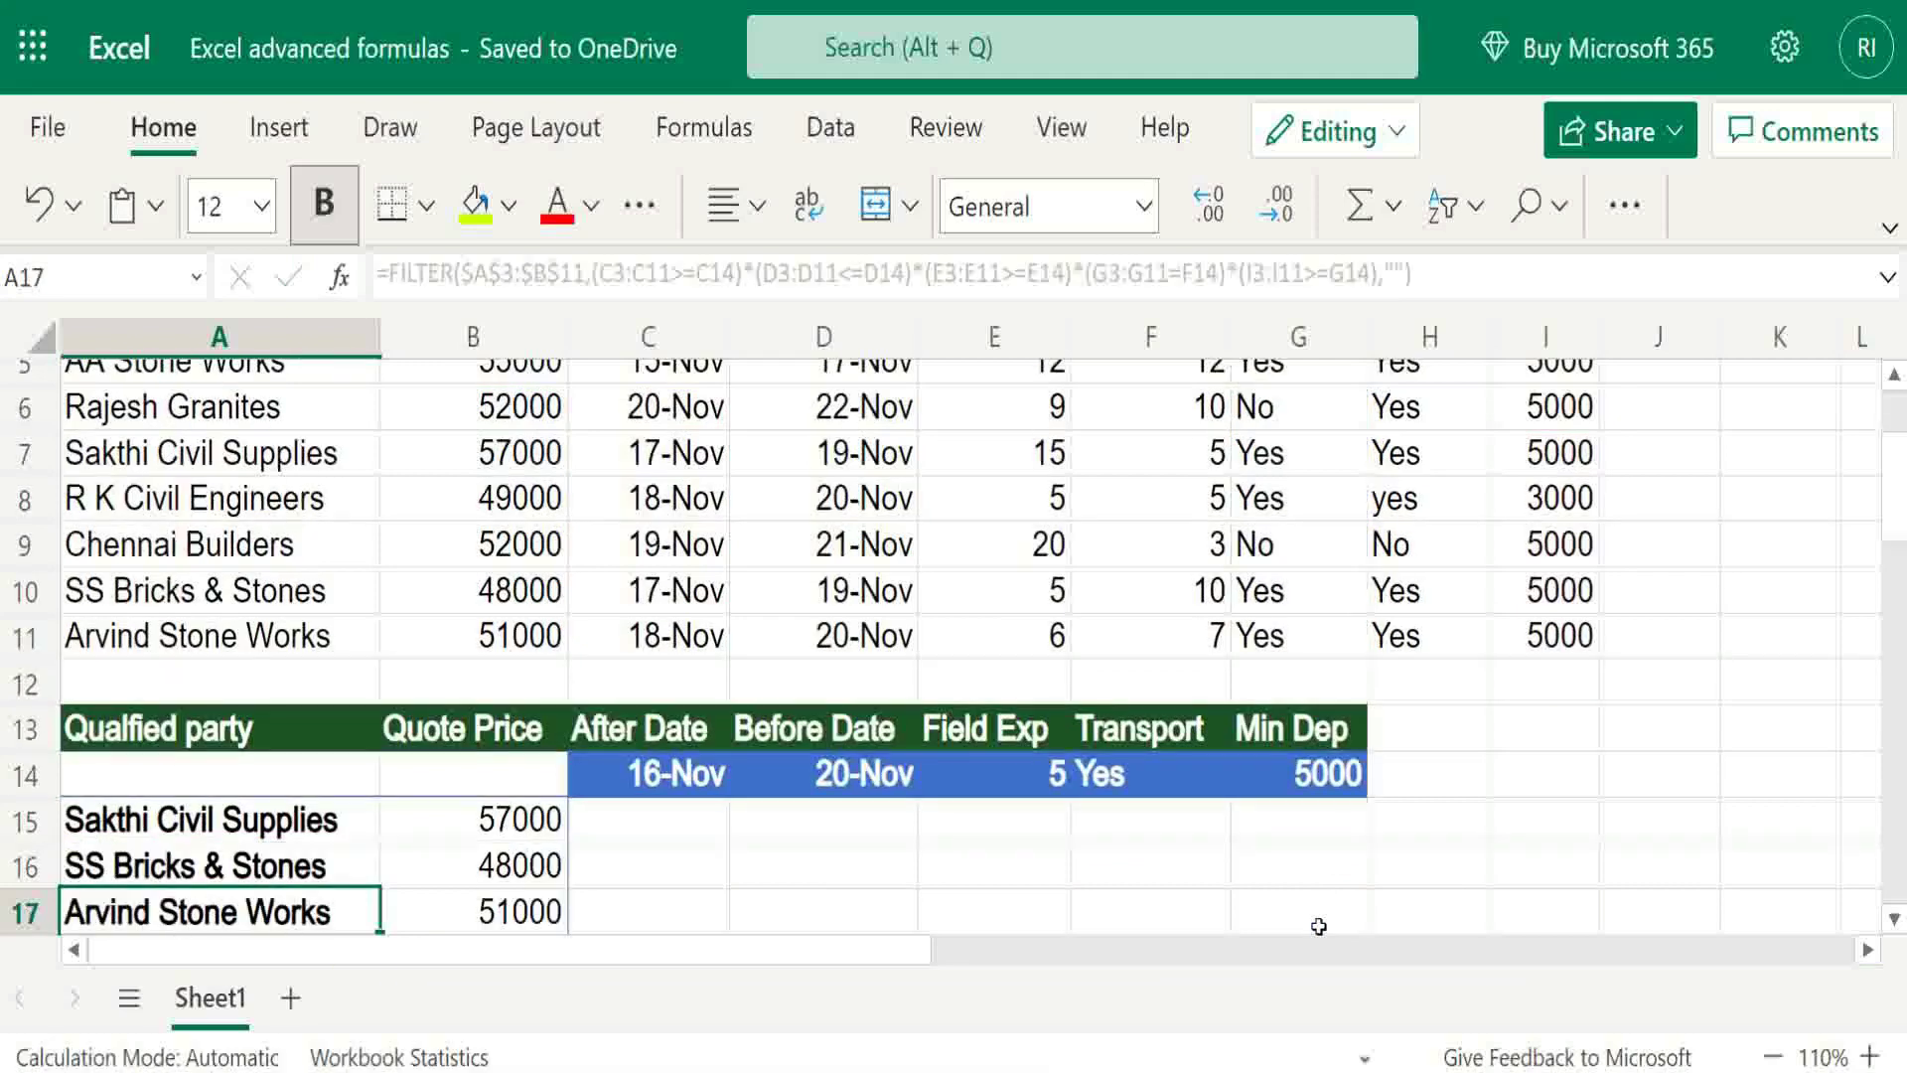
pyautogui.press('Up')
pyautogui.press('Up')
pyautogui.press('Up')
pyautogui.press('Up')
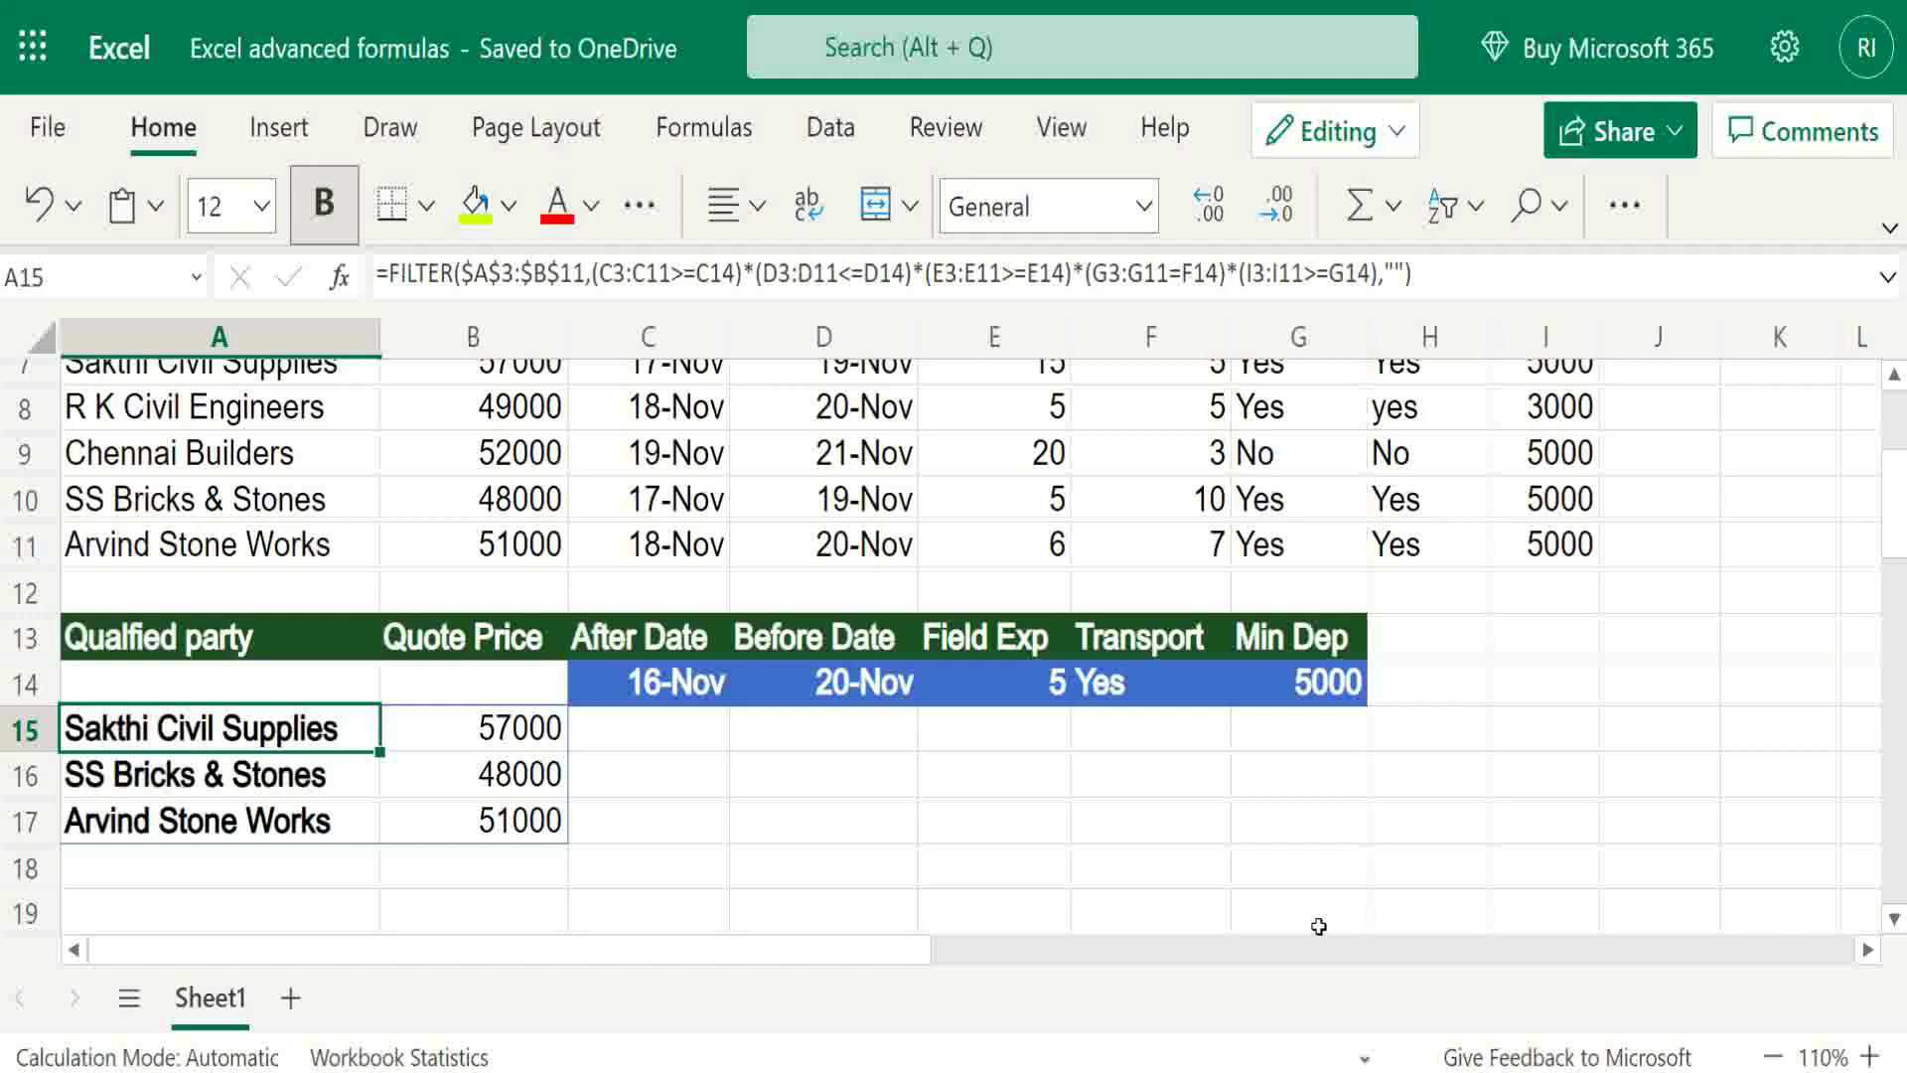
pyautogui.press('Down')
pyautogui.press('Down')
pyautogui.press('Down')
pyautogui.press('Up')
pyautogui.press('Up')
pyautogui.press('Up')
pyautogui.press('Up')
pyautogui.press('Up')
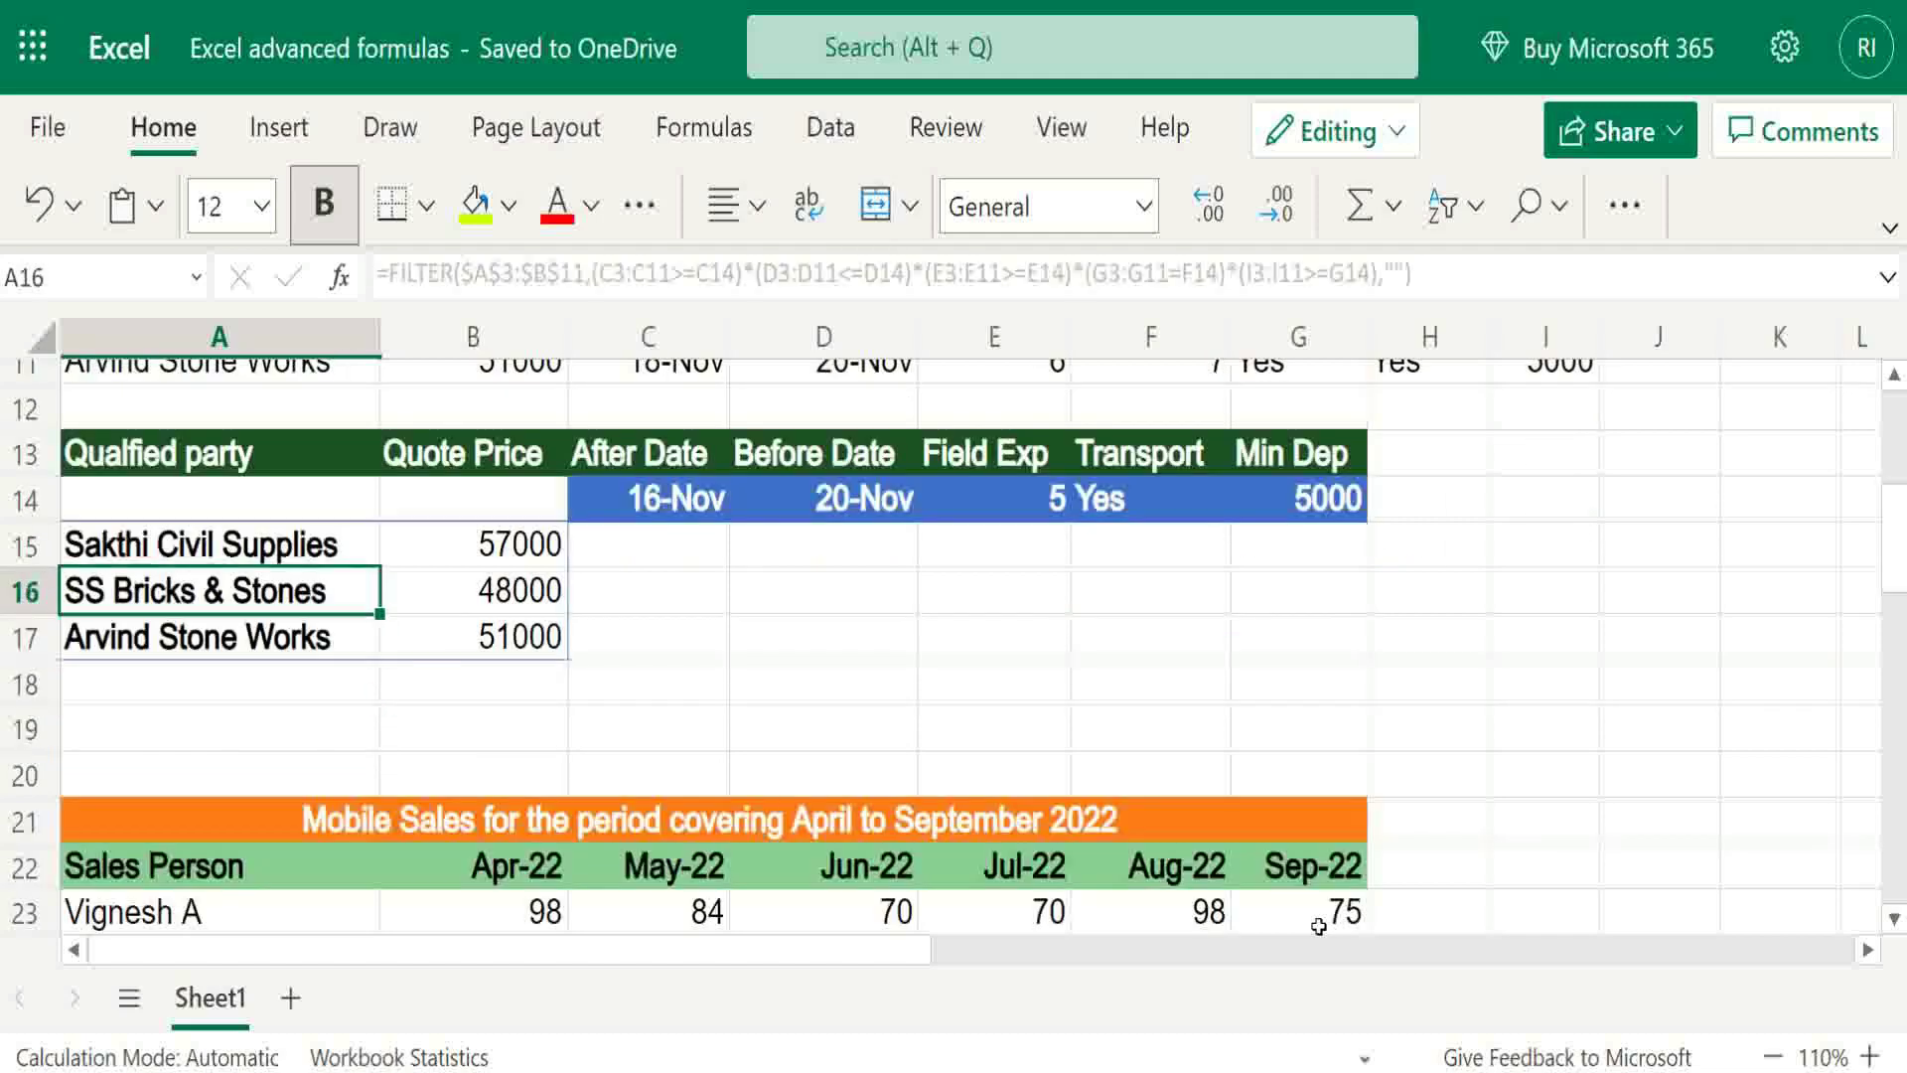
# Test the list by changing Min Dep in G14 to 3000 and Field Exp in E14 to 10.
pyautogui.press('Down')
pyautogui.press('Right')
pyautogui.press('Right')
pyautogui.press('Right')
pyautogui.press('Right')
pyautogui.press('Right')
pyautogui.press('Right')
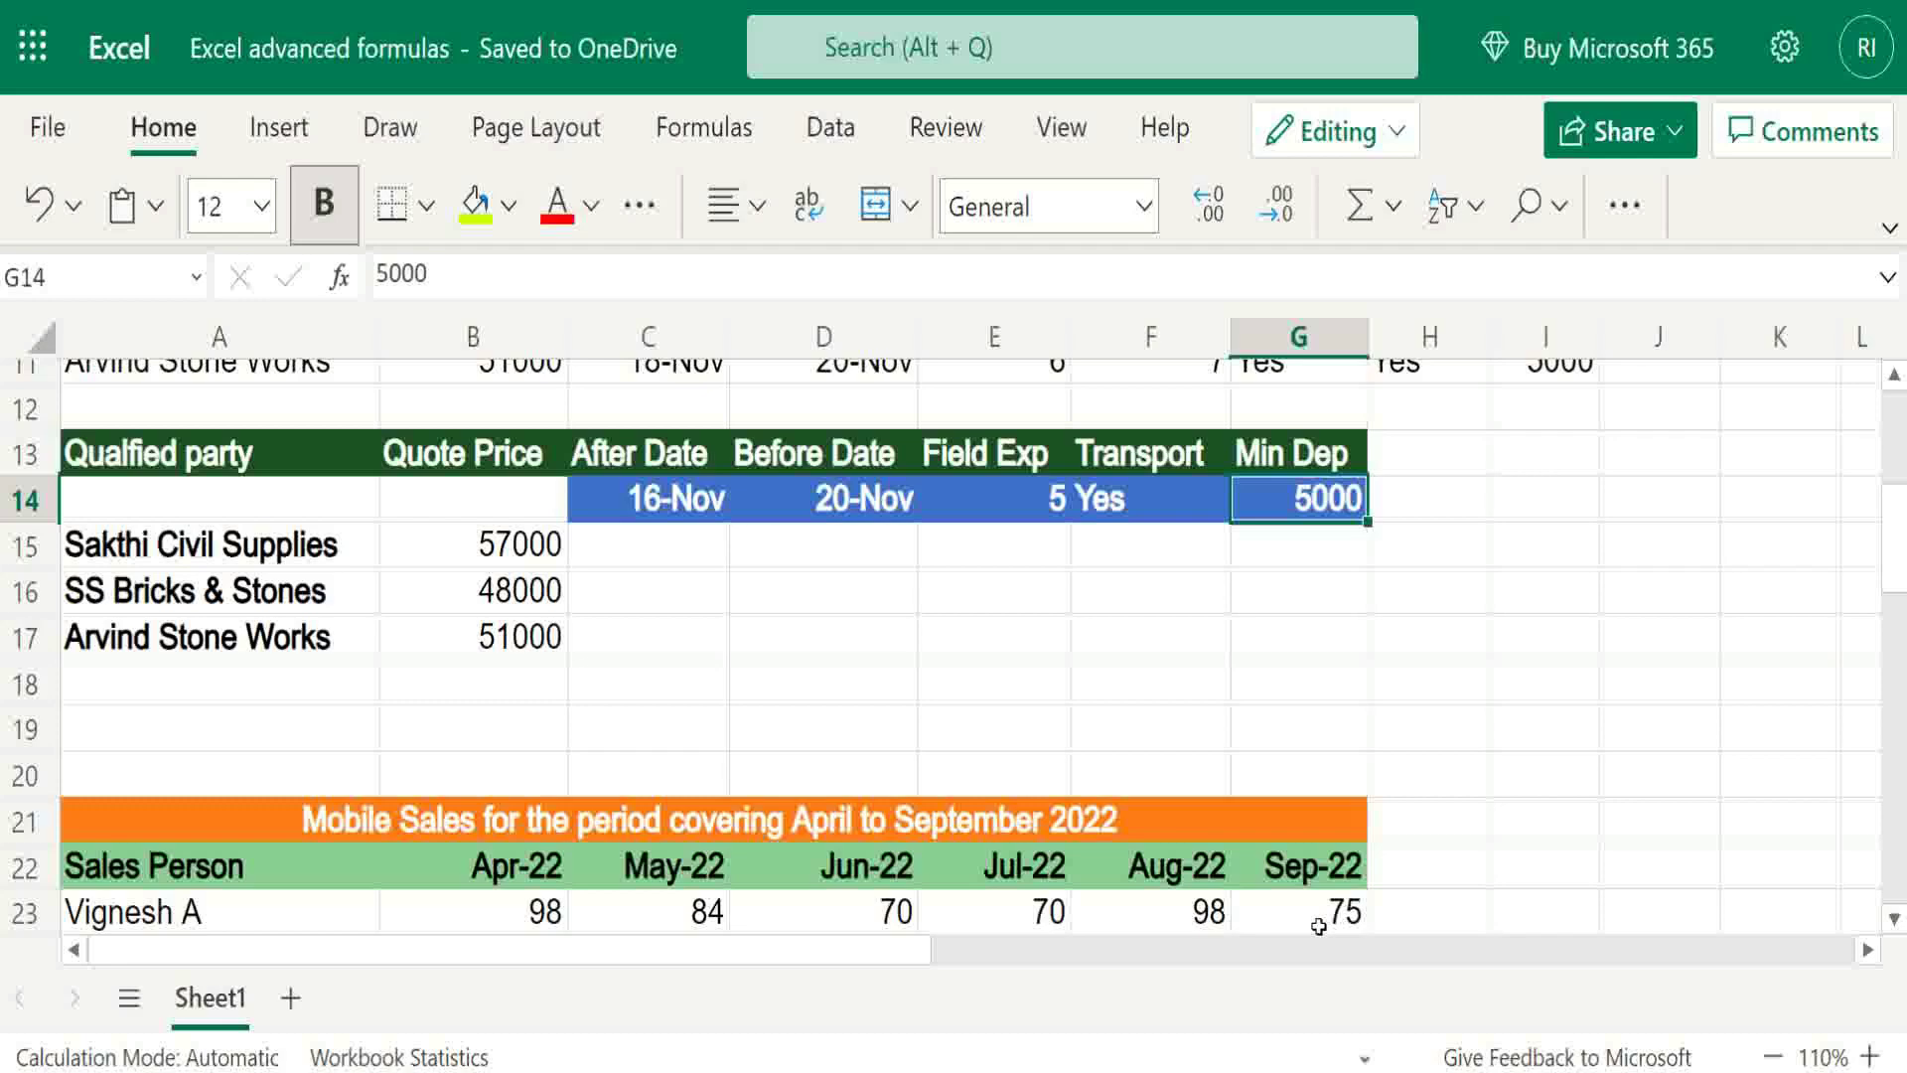
pyautogui.write('3000')
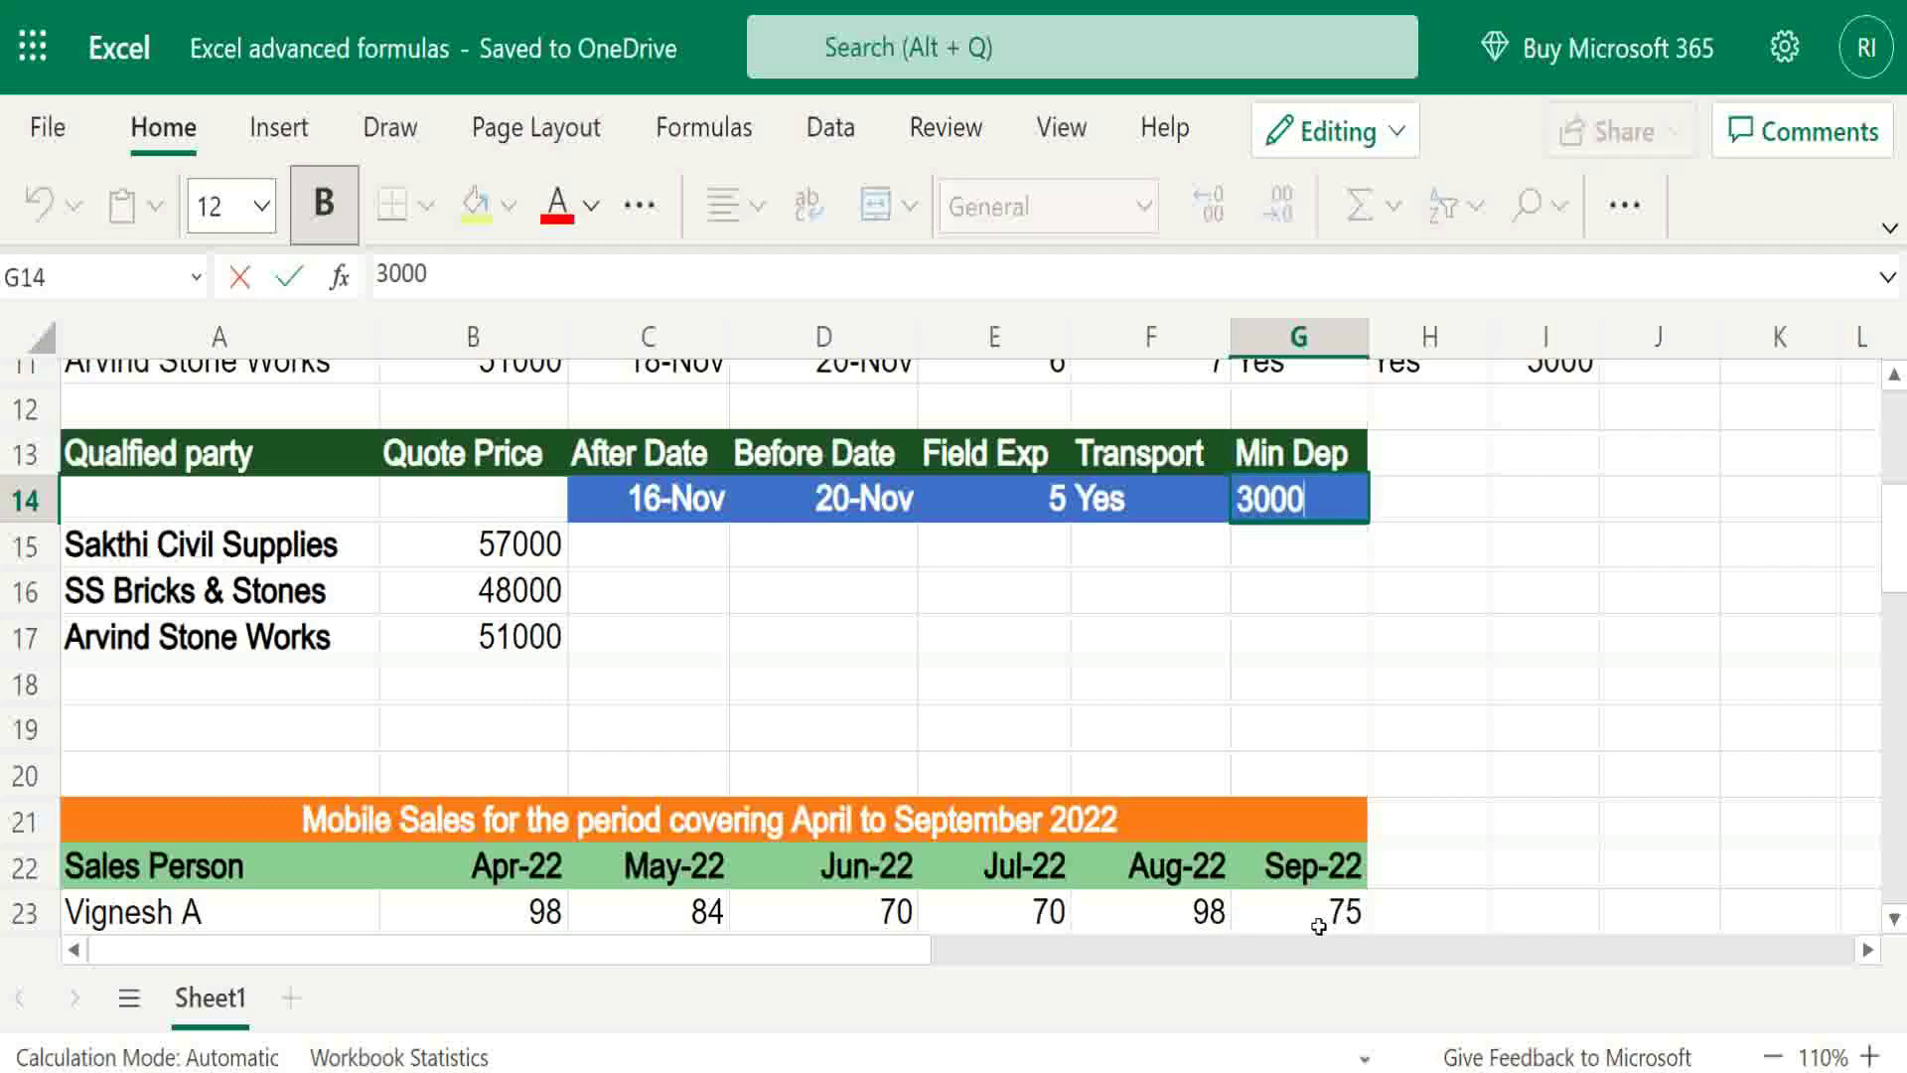
pyautogui.press('Return')
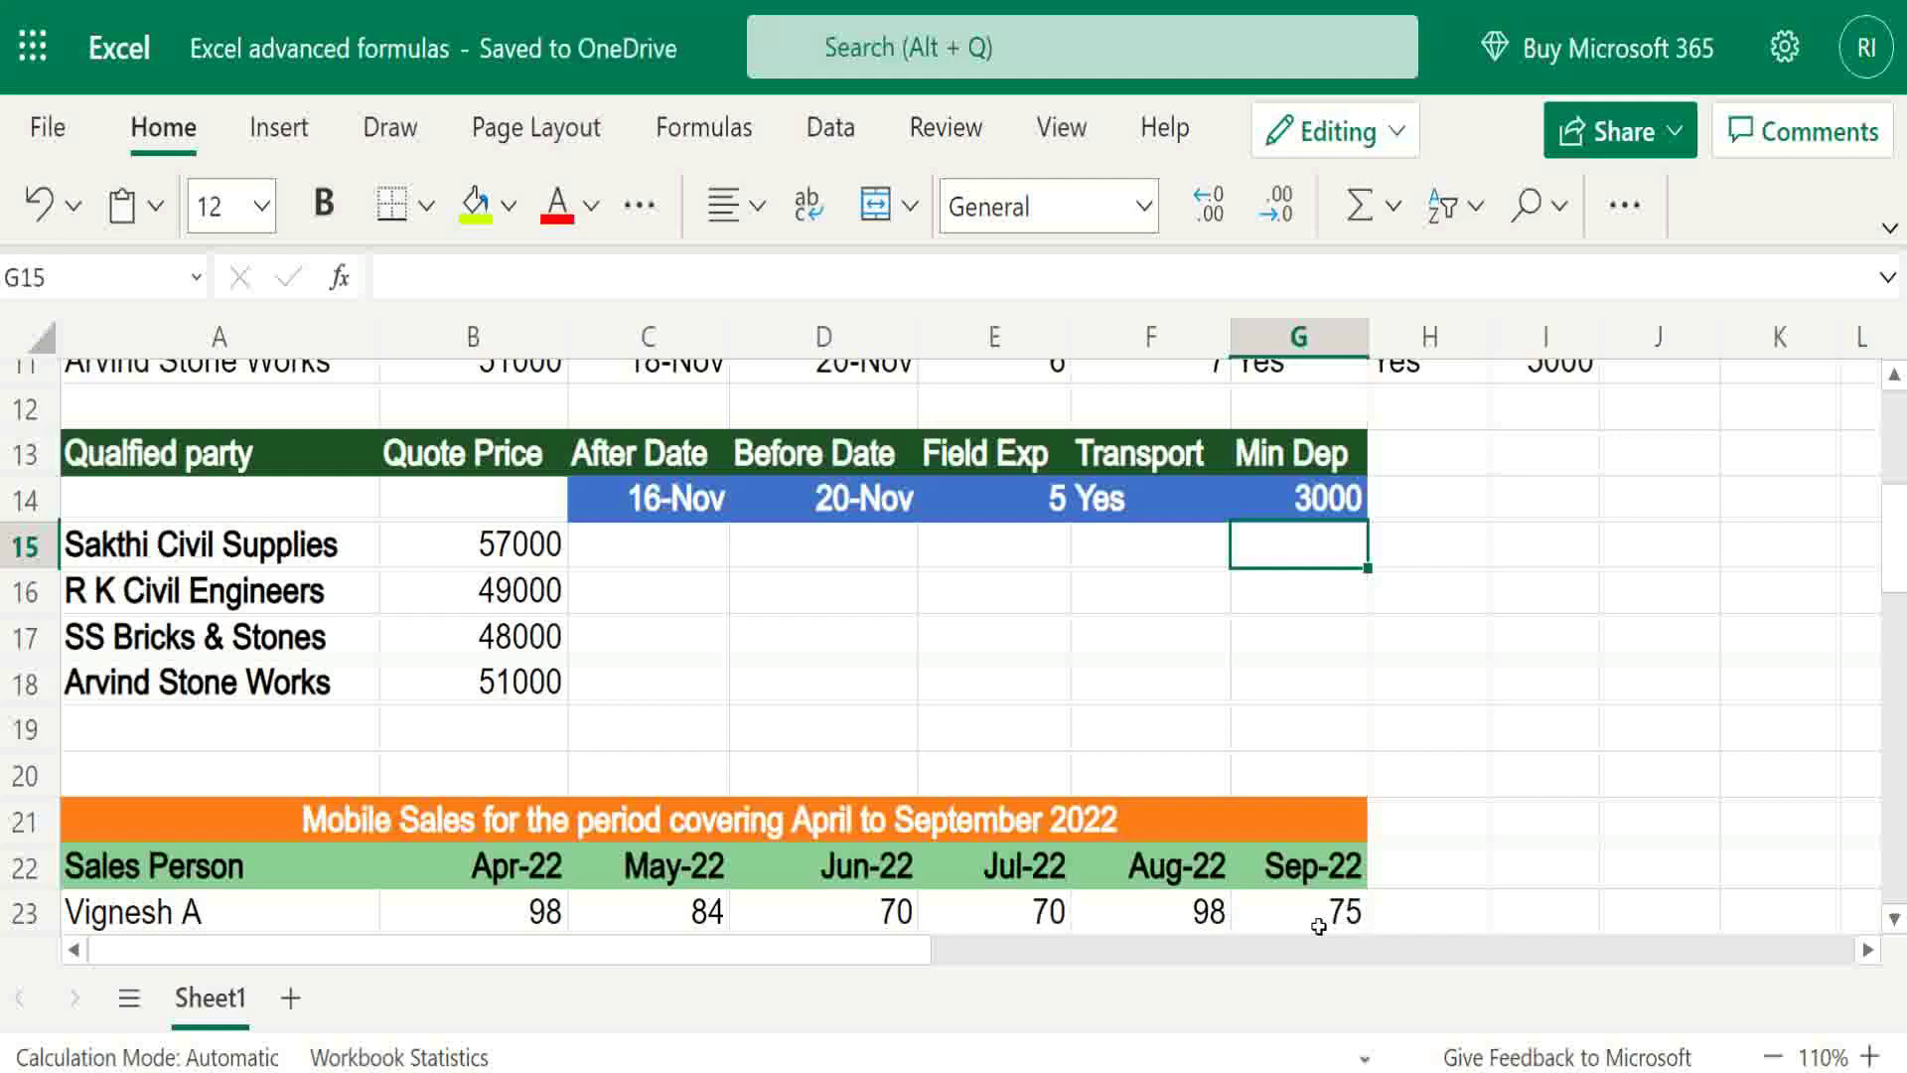
pyautogui.press('Up')
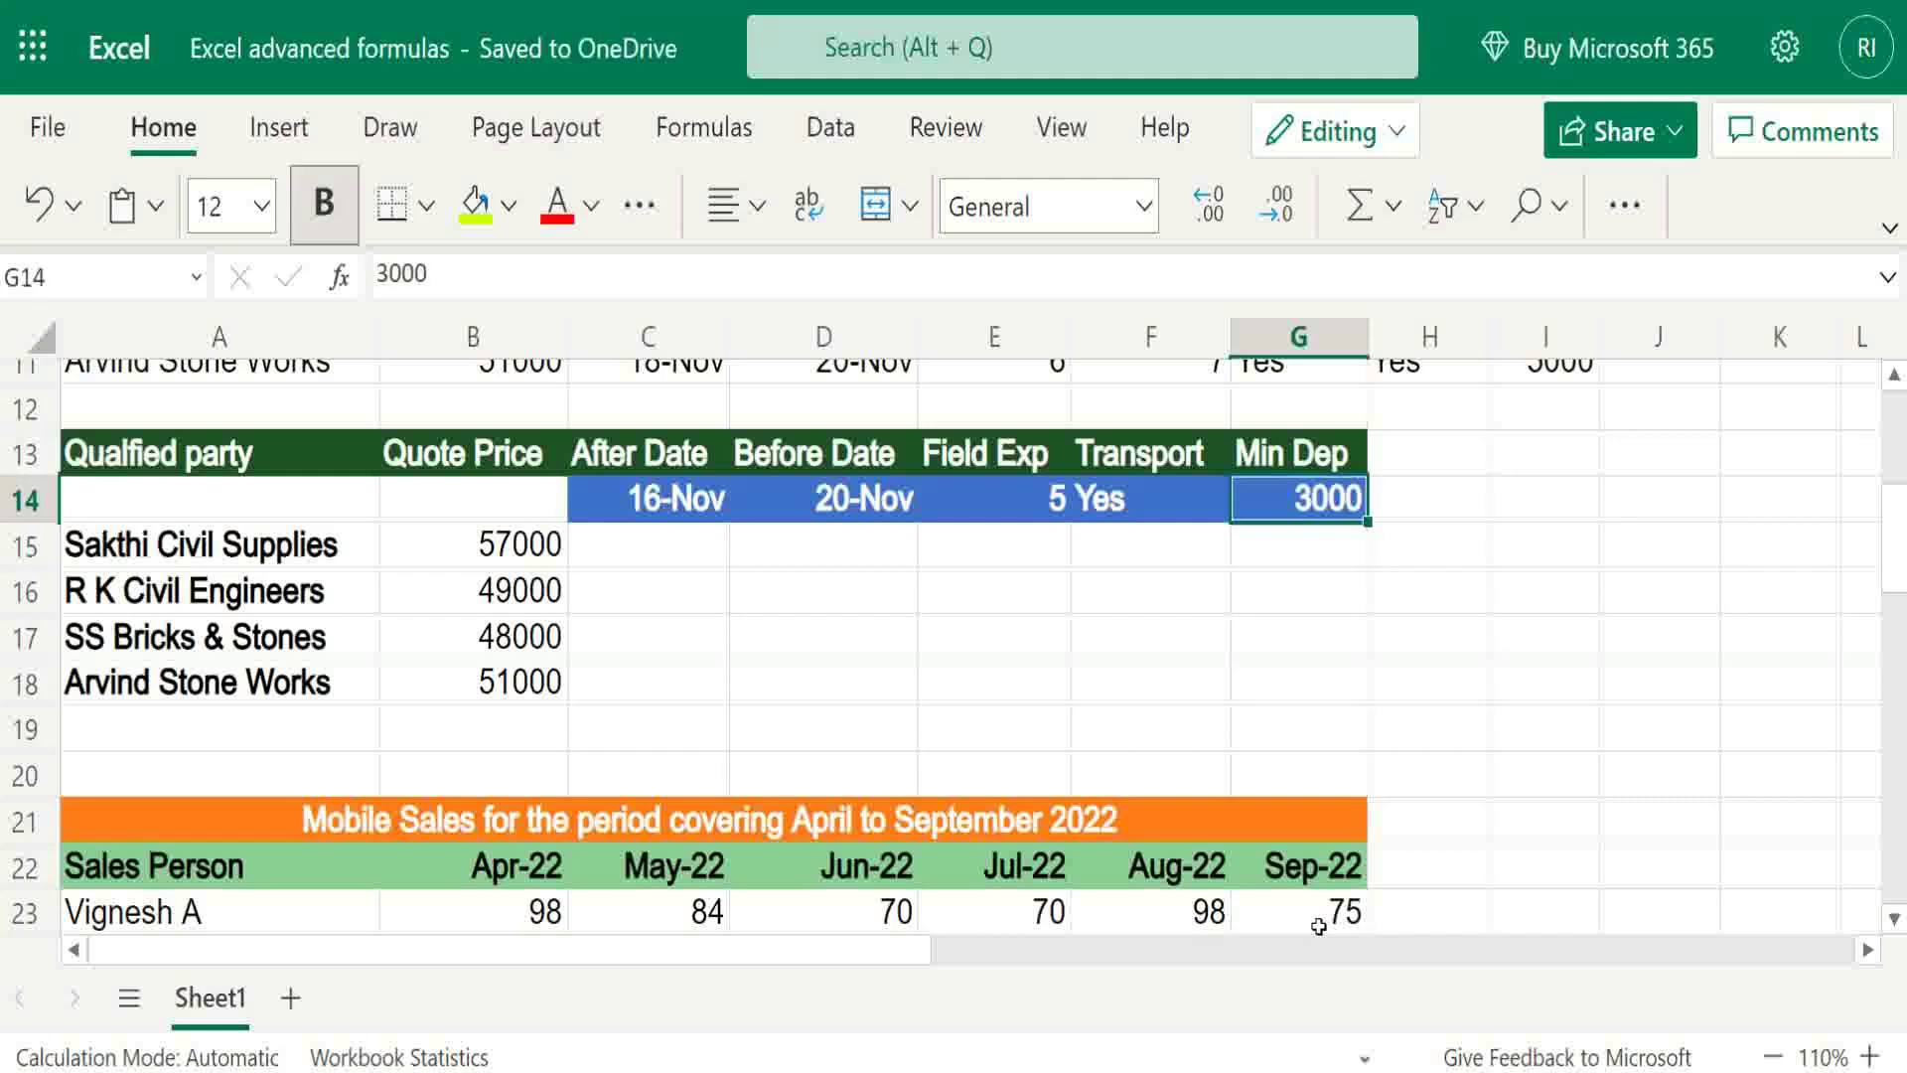
pyautogui.press('Left')
pyautogui.press('Left')
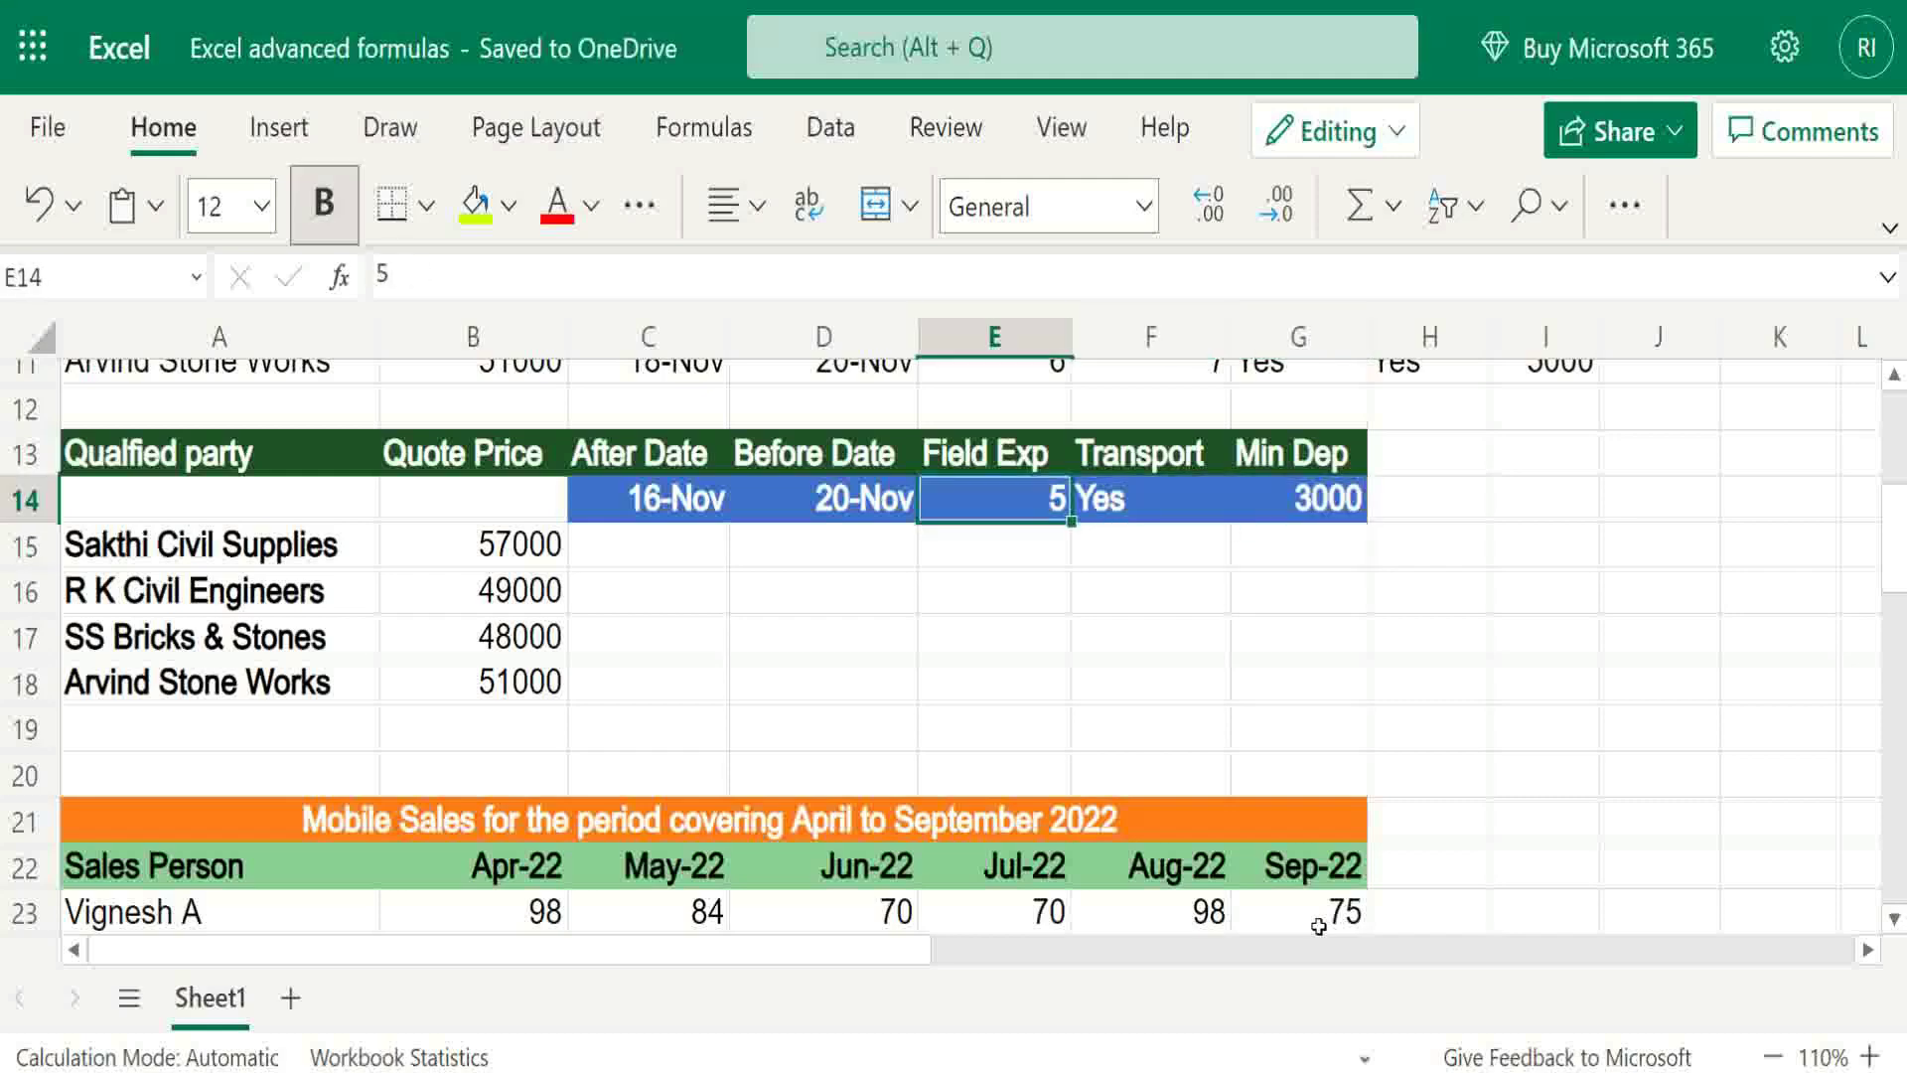
pyautogui.write('100')
pyautogui.press('BackSpace')
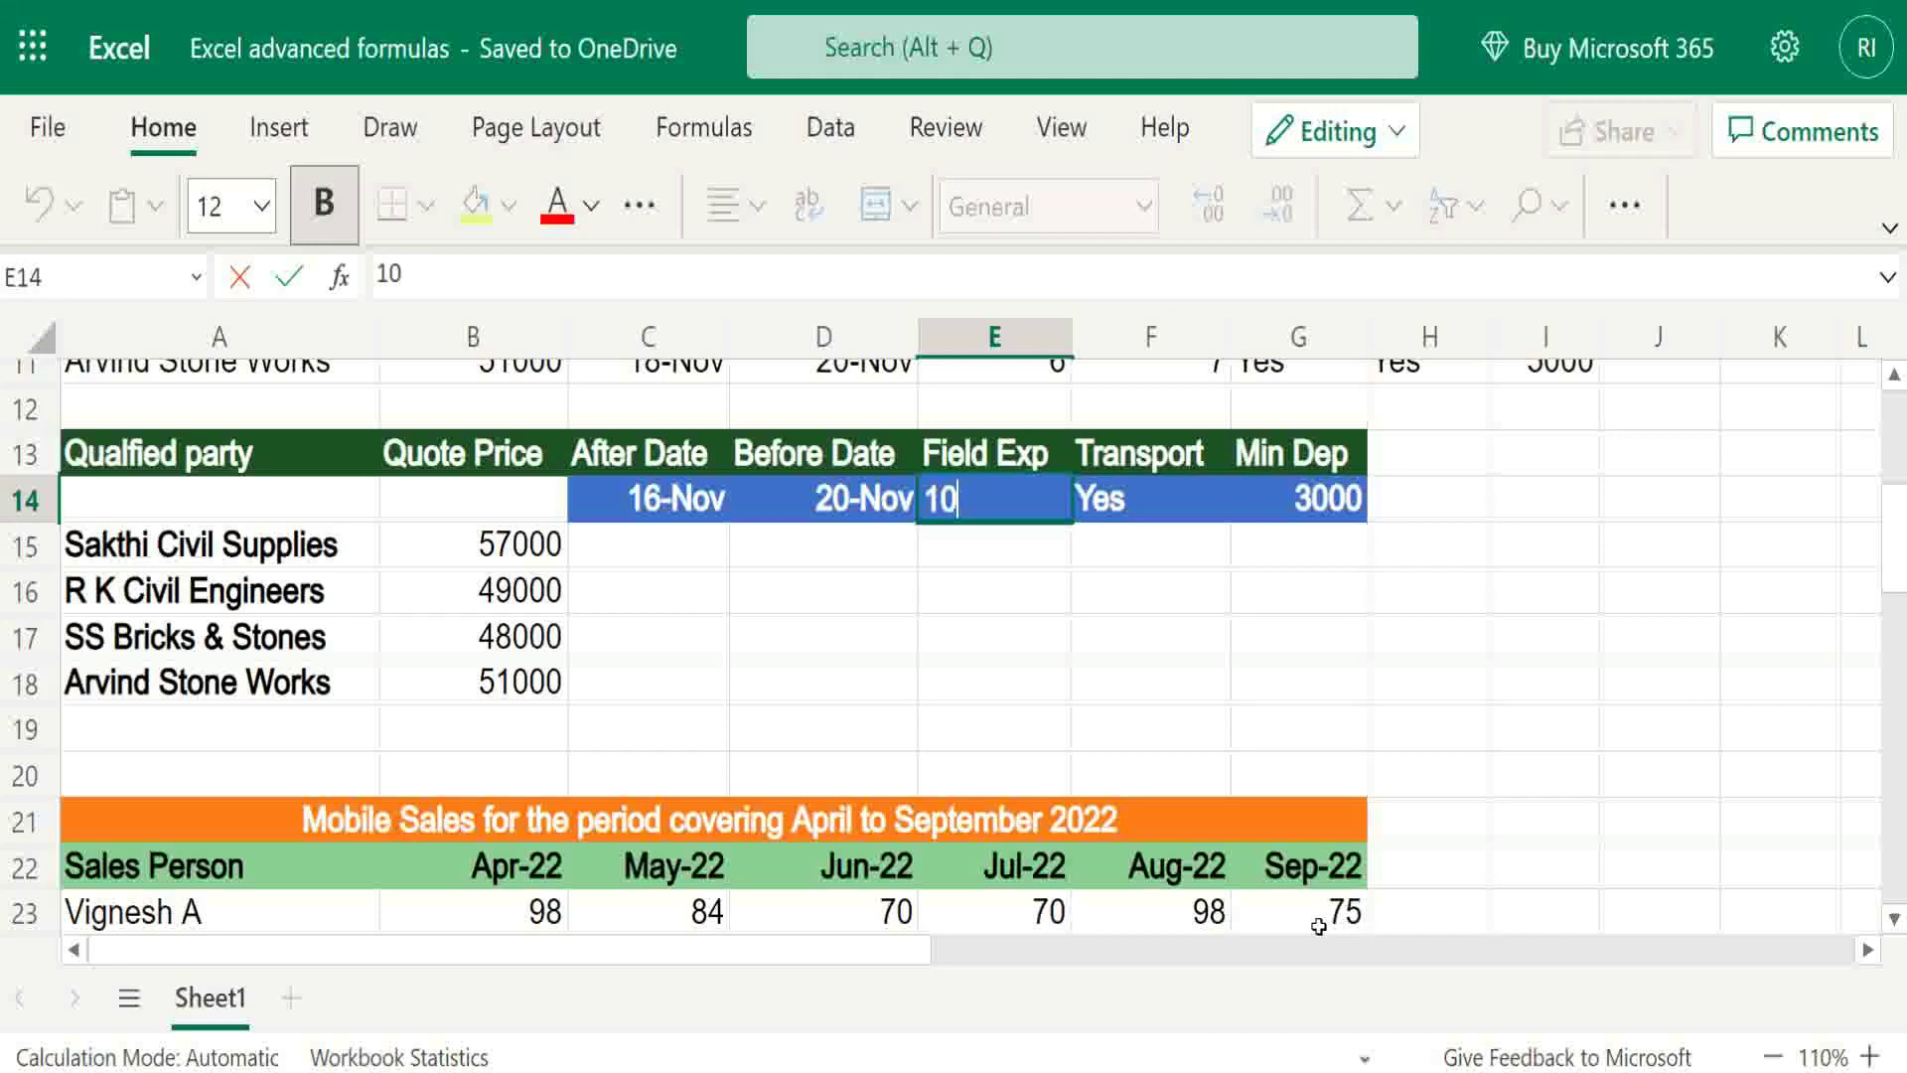
pyautogui.press('Return')
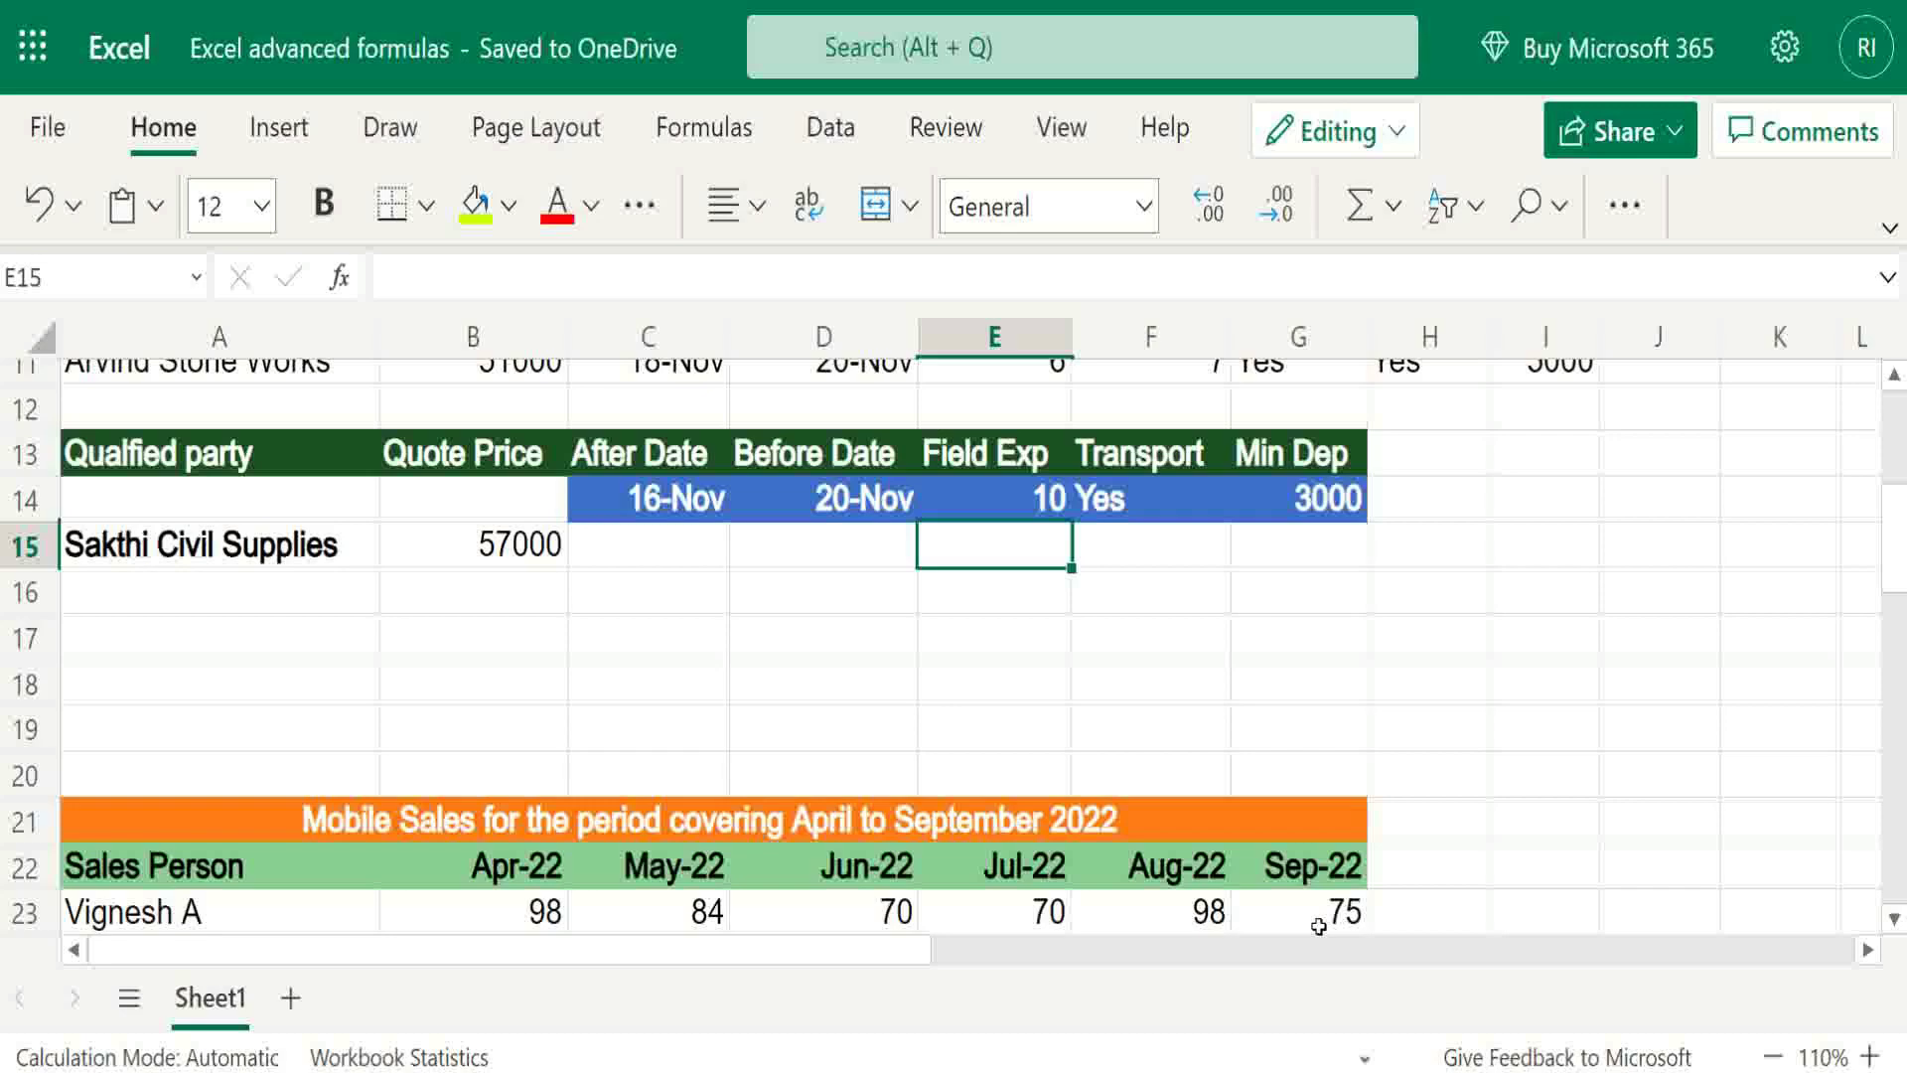
# Restore Field Exp to 5 and Min Dep to 5000.
pyautogui.press('Up')
pyautogui.write('5')
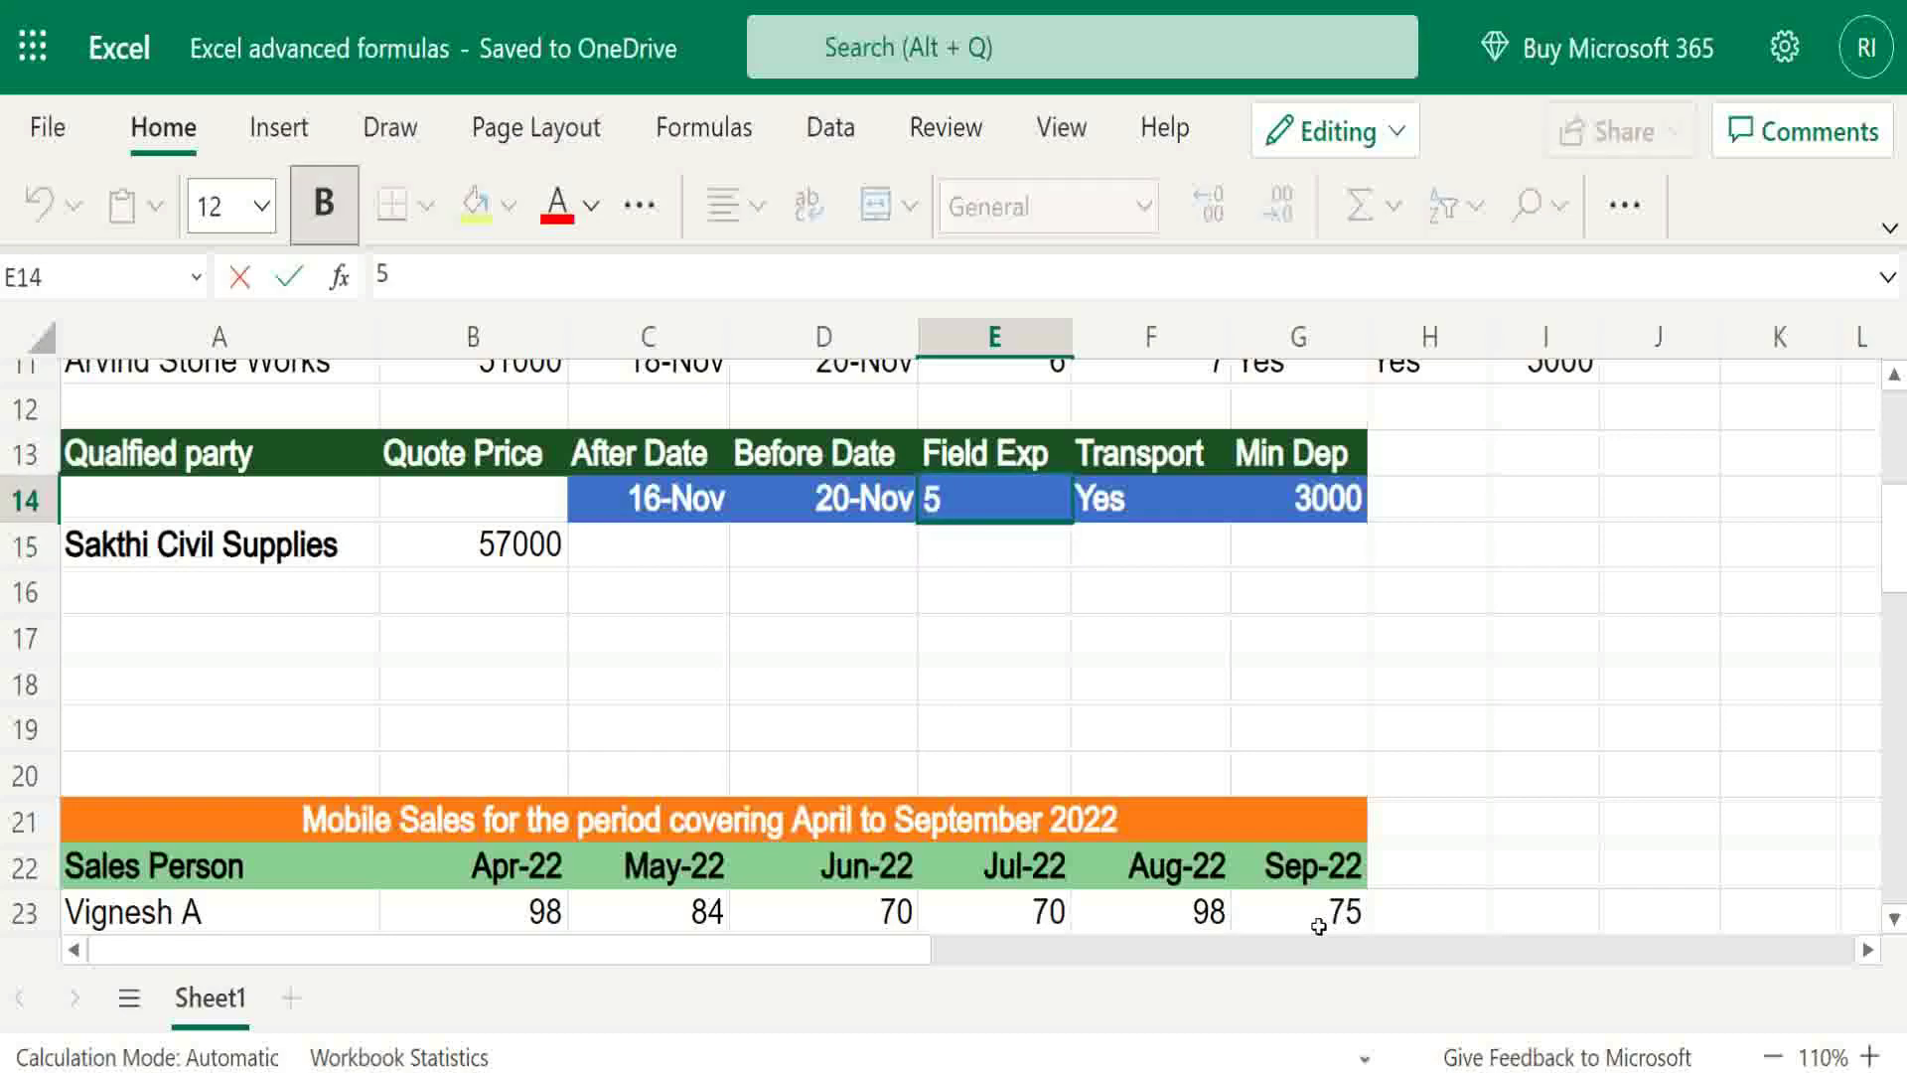
pyautogui.press('Return')
pyautogui.press('Up')
pyautogui.press('Right')
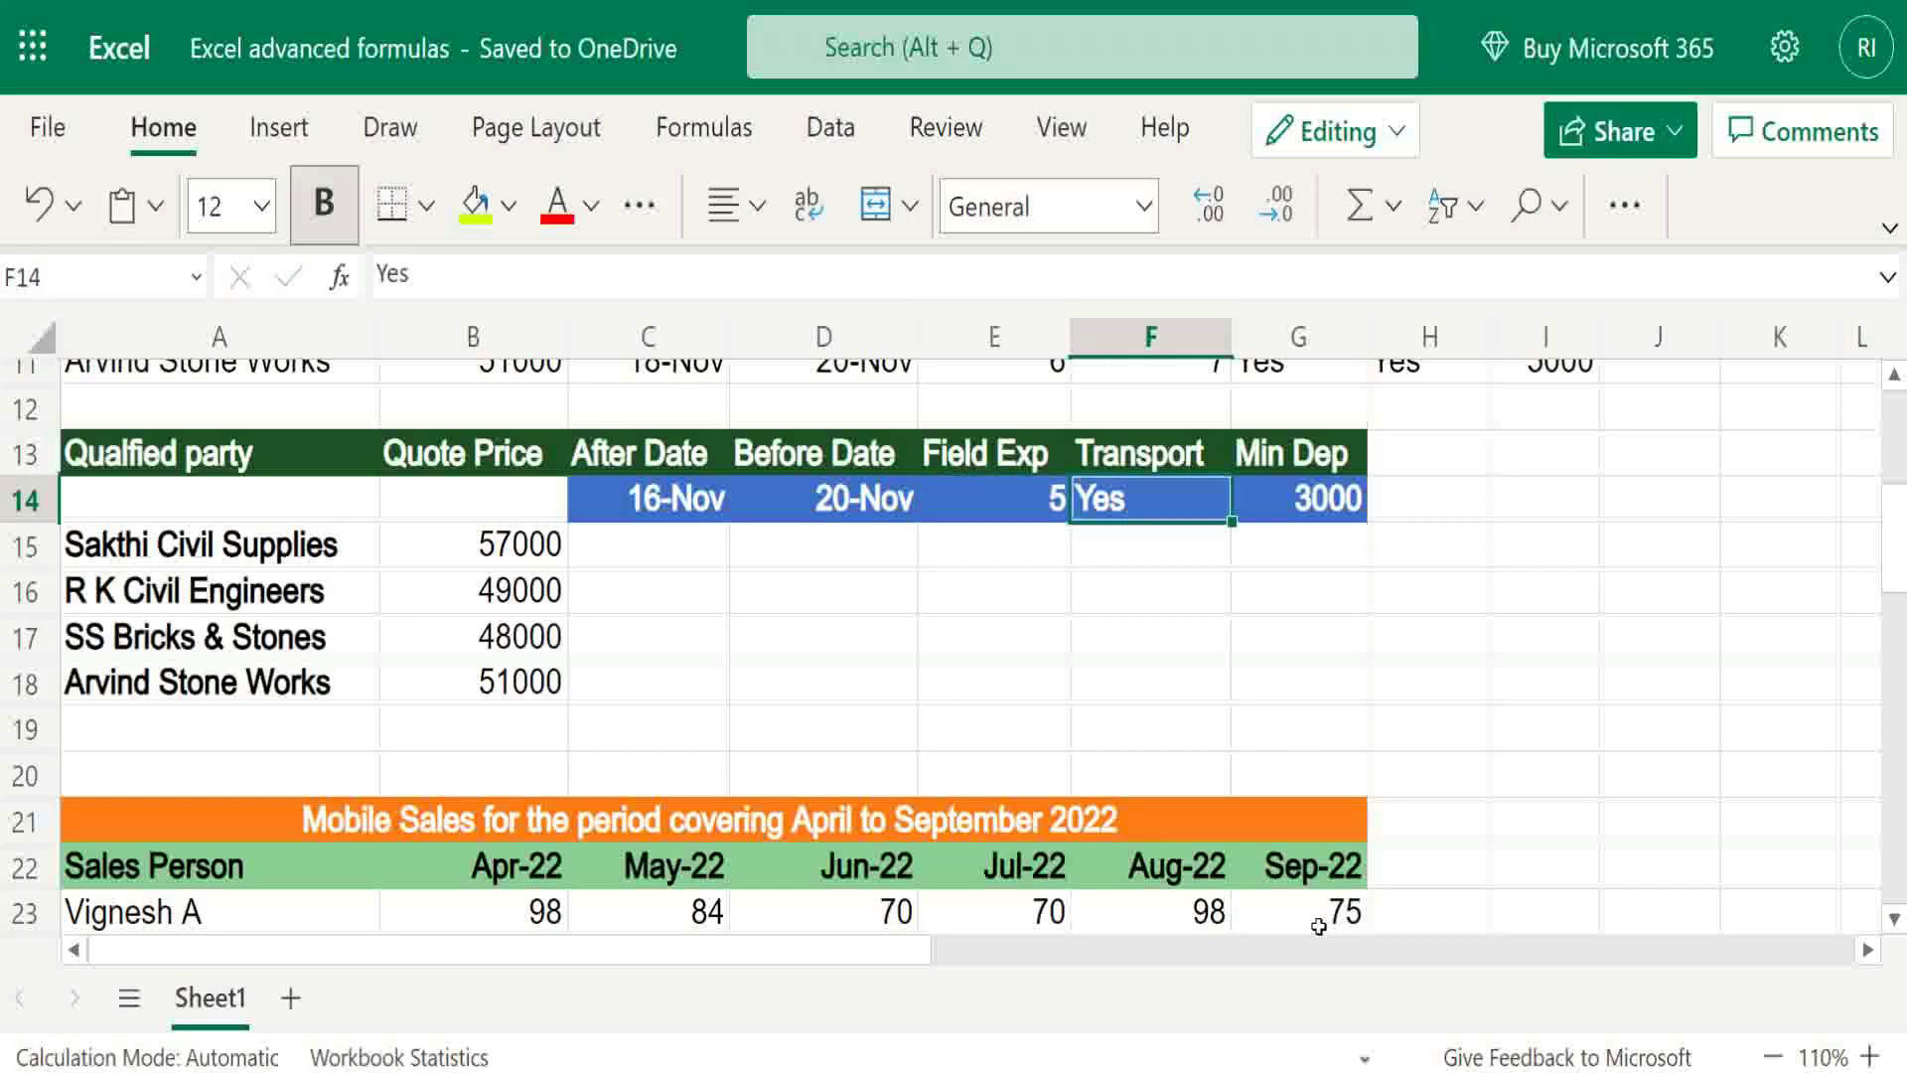
pyautogui.press('Right')
pyautogui.write('5000')
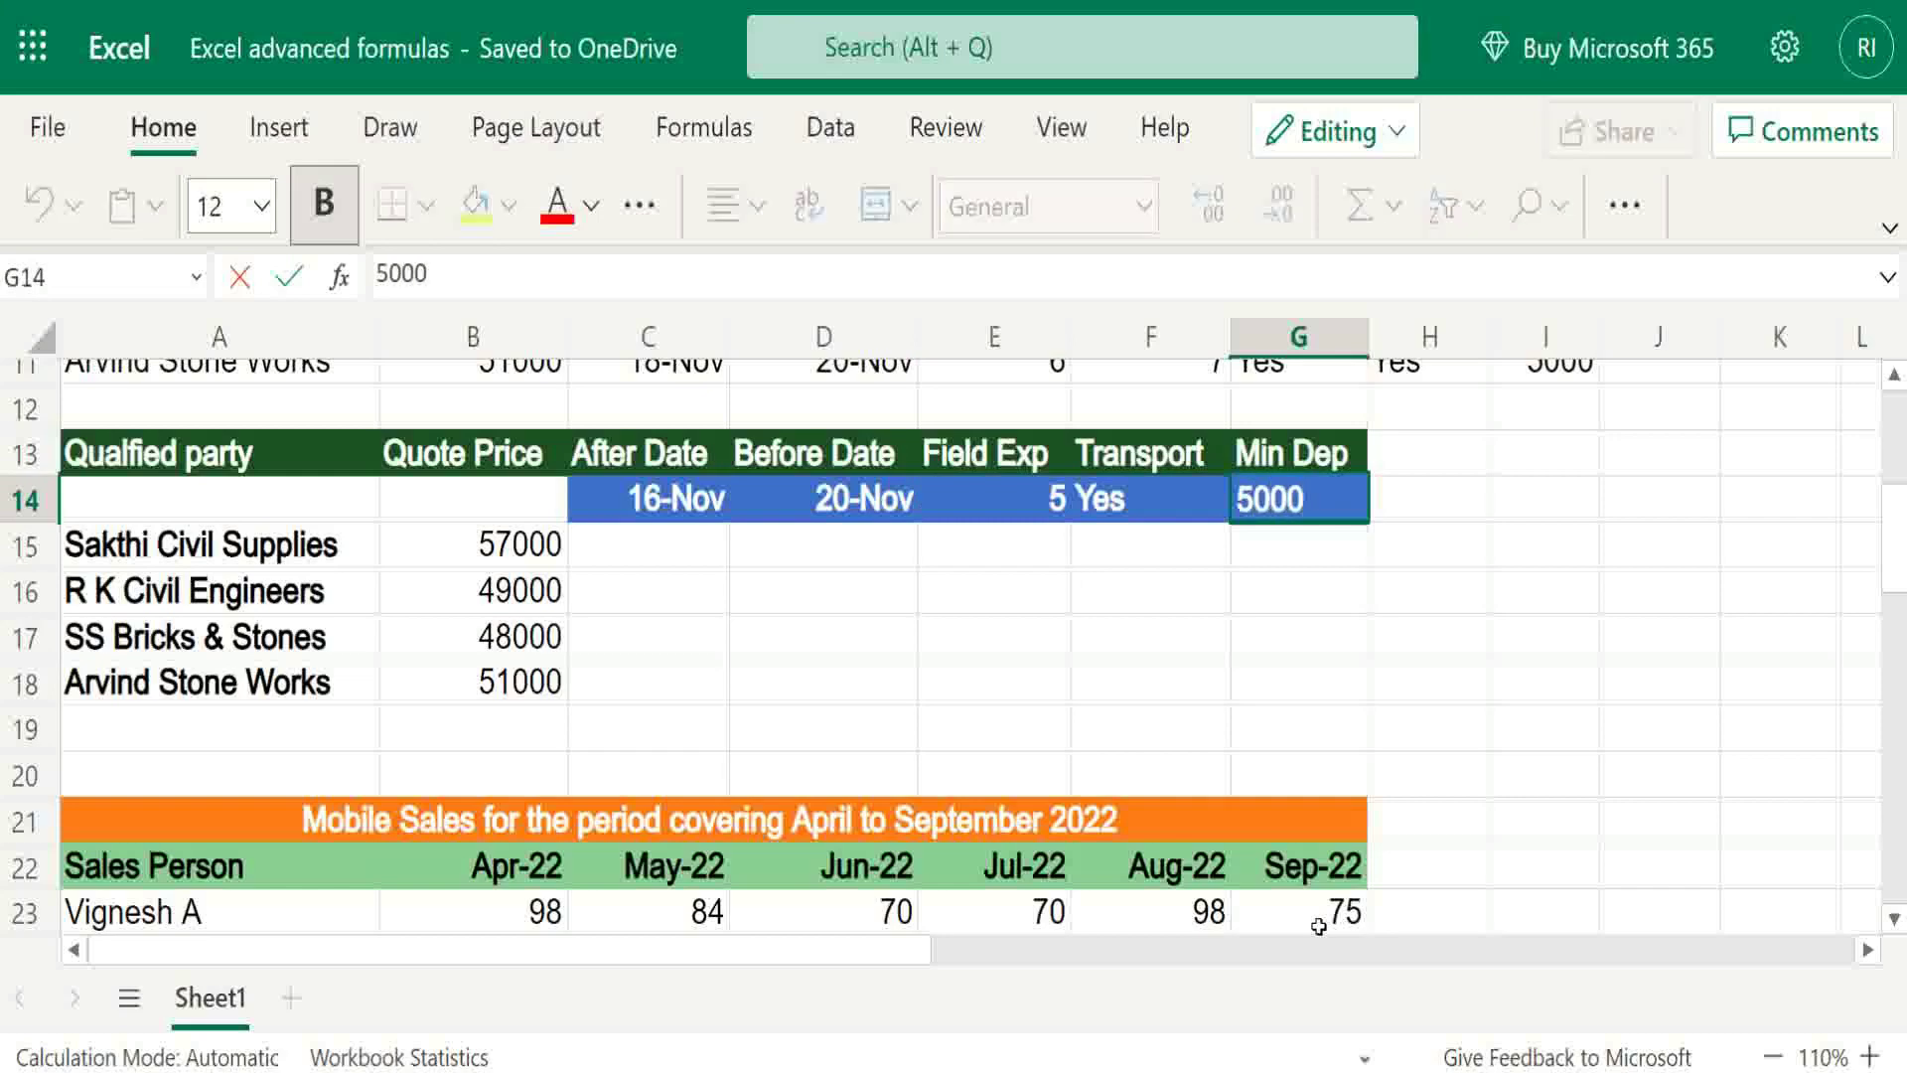
pyautogui.press('Return')
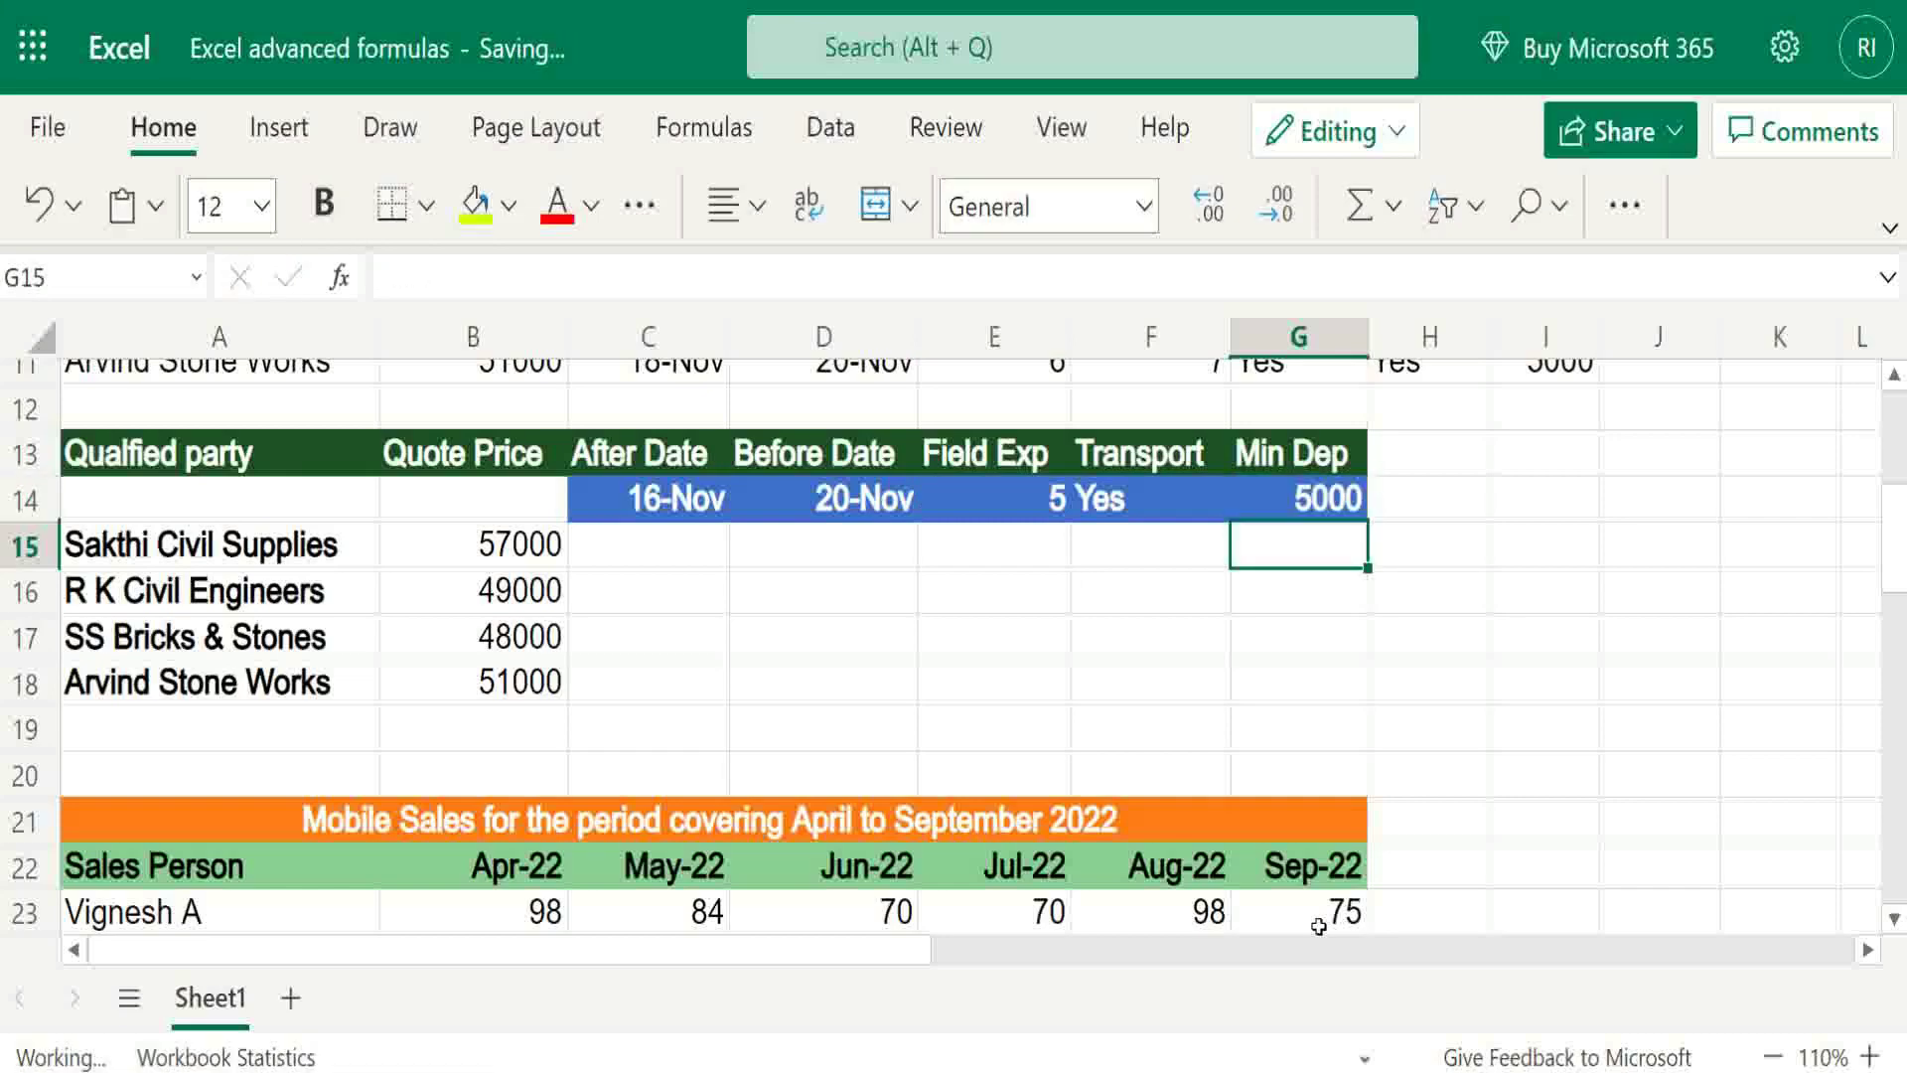
# Scroll down to the salespeople's sales table and move past the Target Sales row to A38.
pyautogui.scroll(-2, 1318, 926)
pyautogui.click(1317, 924)
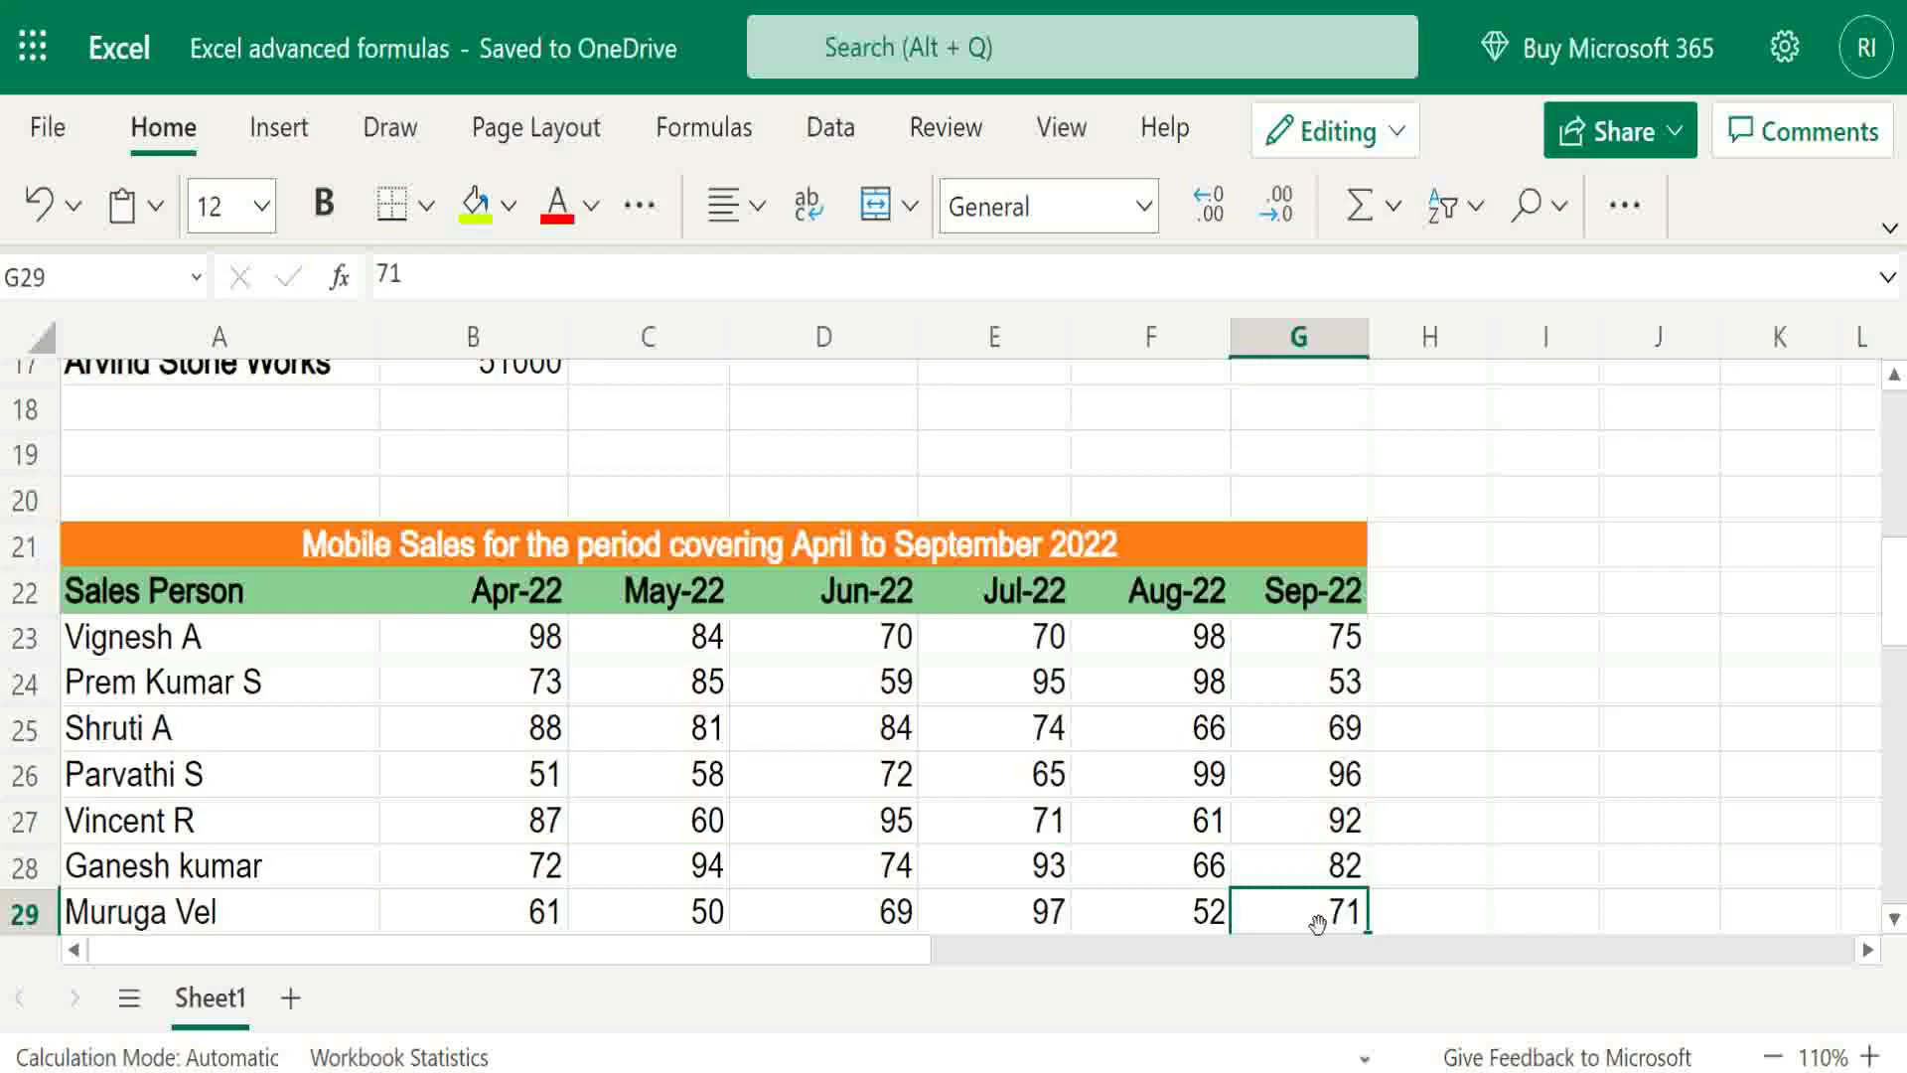
pyautogui.press('Down')
pyautogui.press('Down')
pyautogui.press('Down')
pyautogui.press('Down')
pyautogui.press('Down')
pyautogui.press('Down')
pyautogui.press('Down')
pyautogui.press('Down')
pyautogui.press('Down')
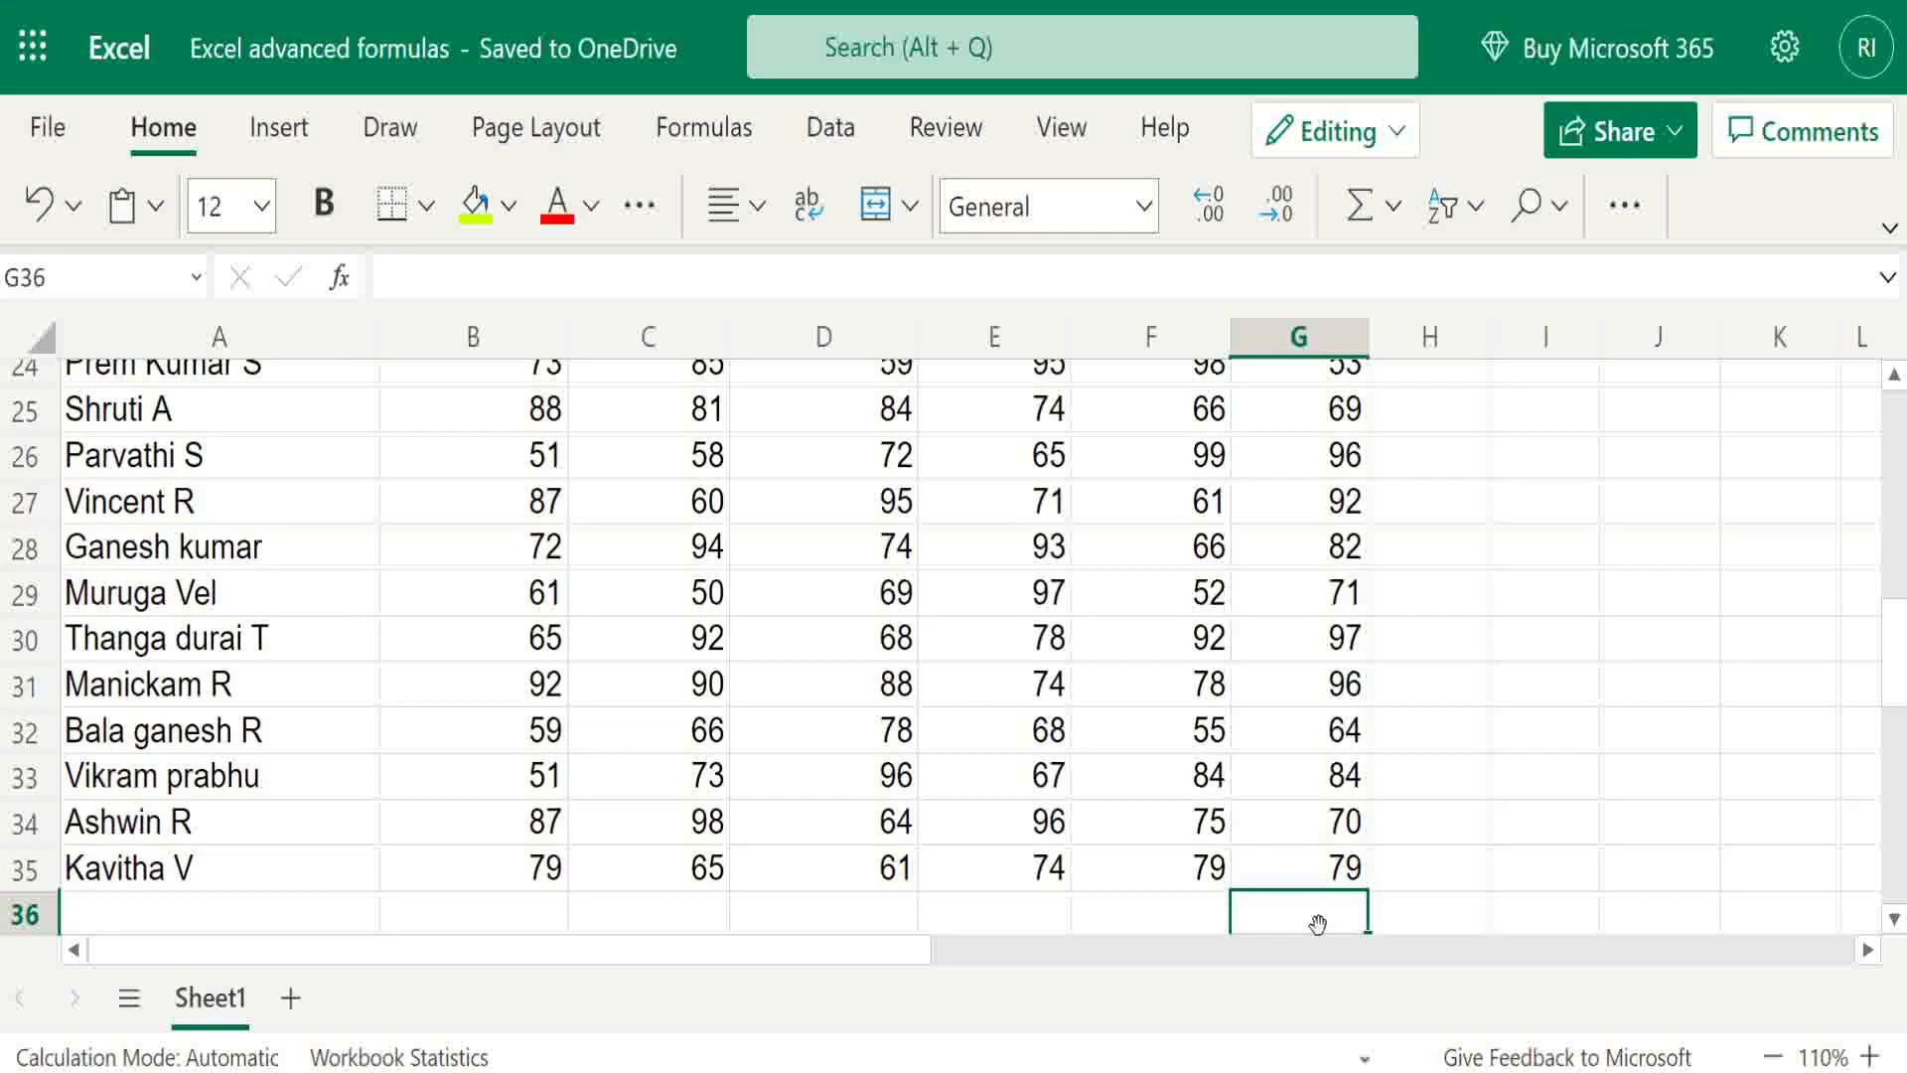
pyautogui.press('Up')
pyautogui.press('Left')
pyautogui.press('Left')
pyautogui.press('Left')
pyautogui.press('Left')
pyautogui.press('Left')
pyautogui.press('Left')
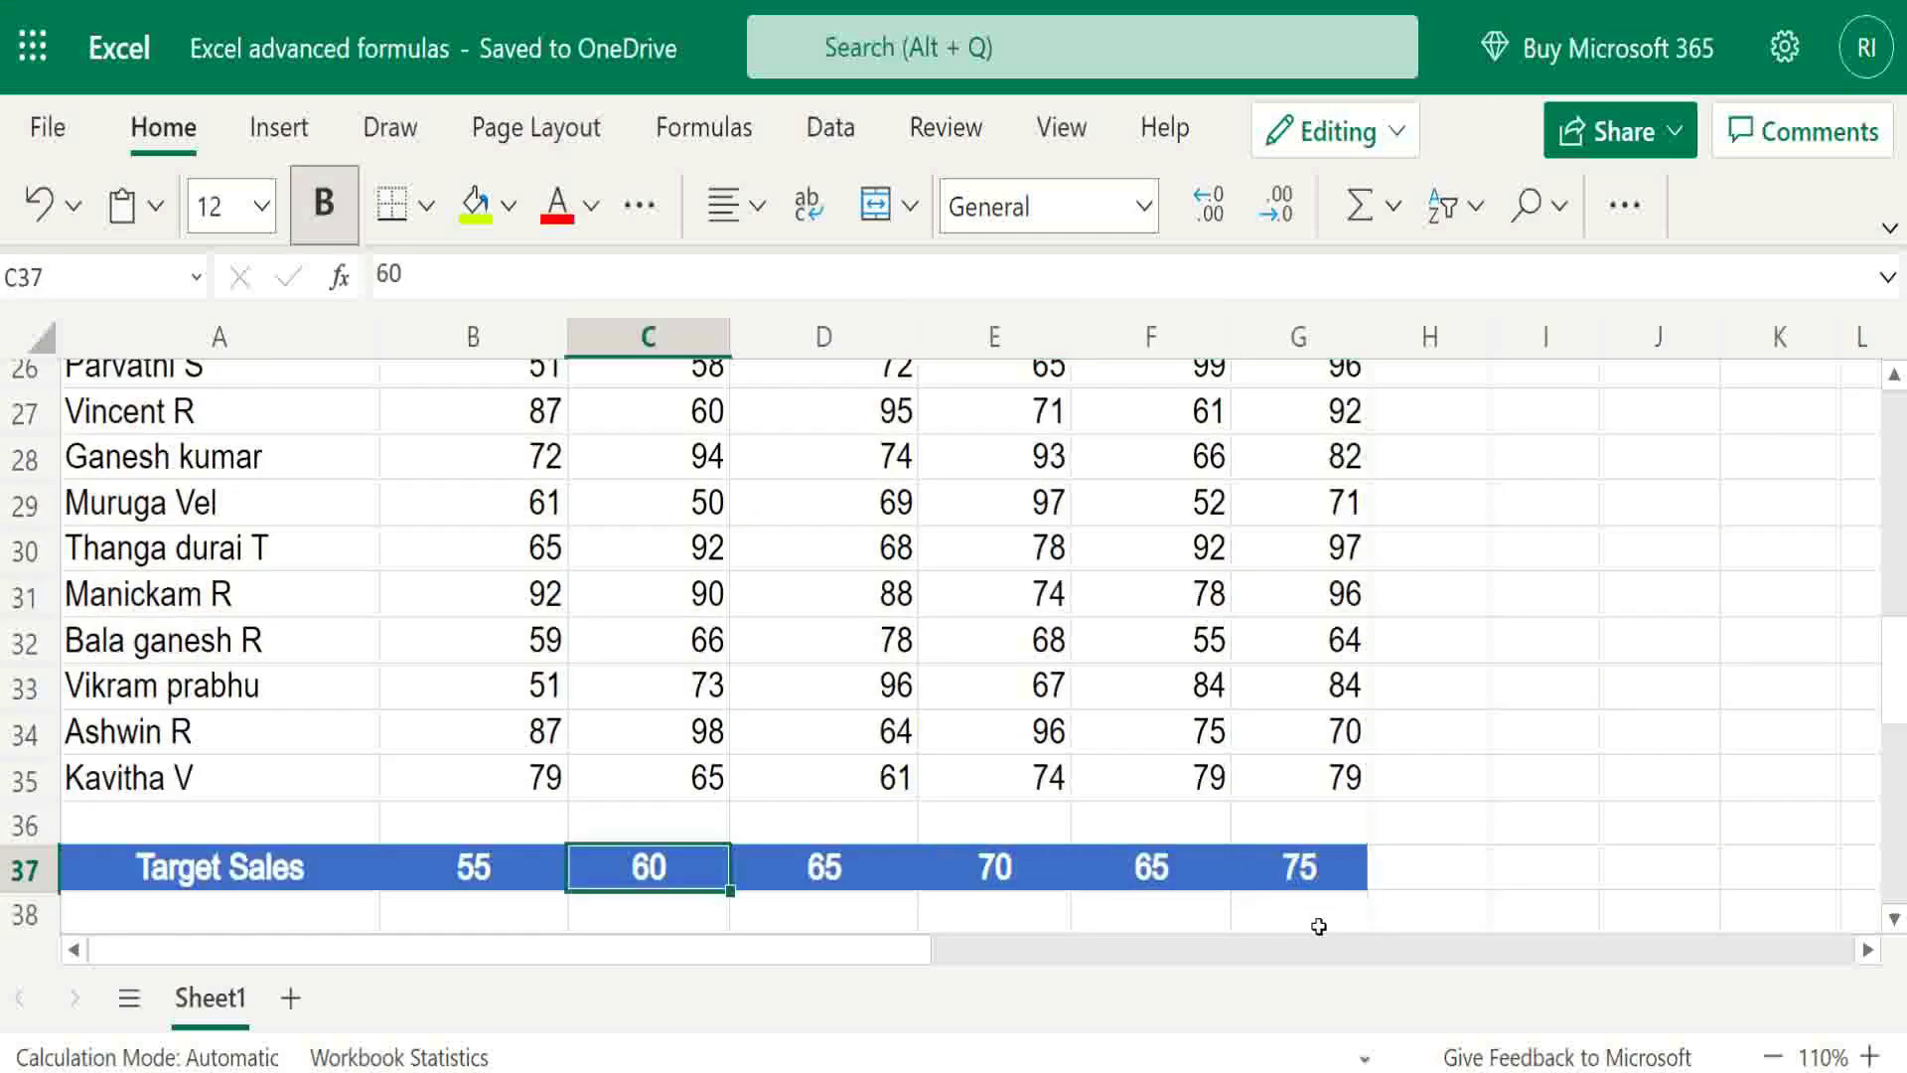
pyautogui.press('Down')
pyautogui.press('Down')
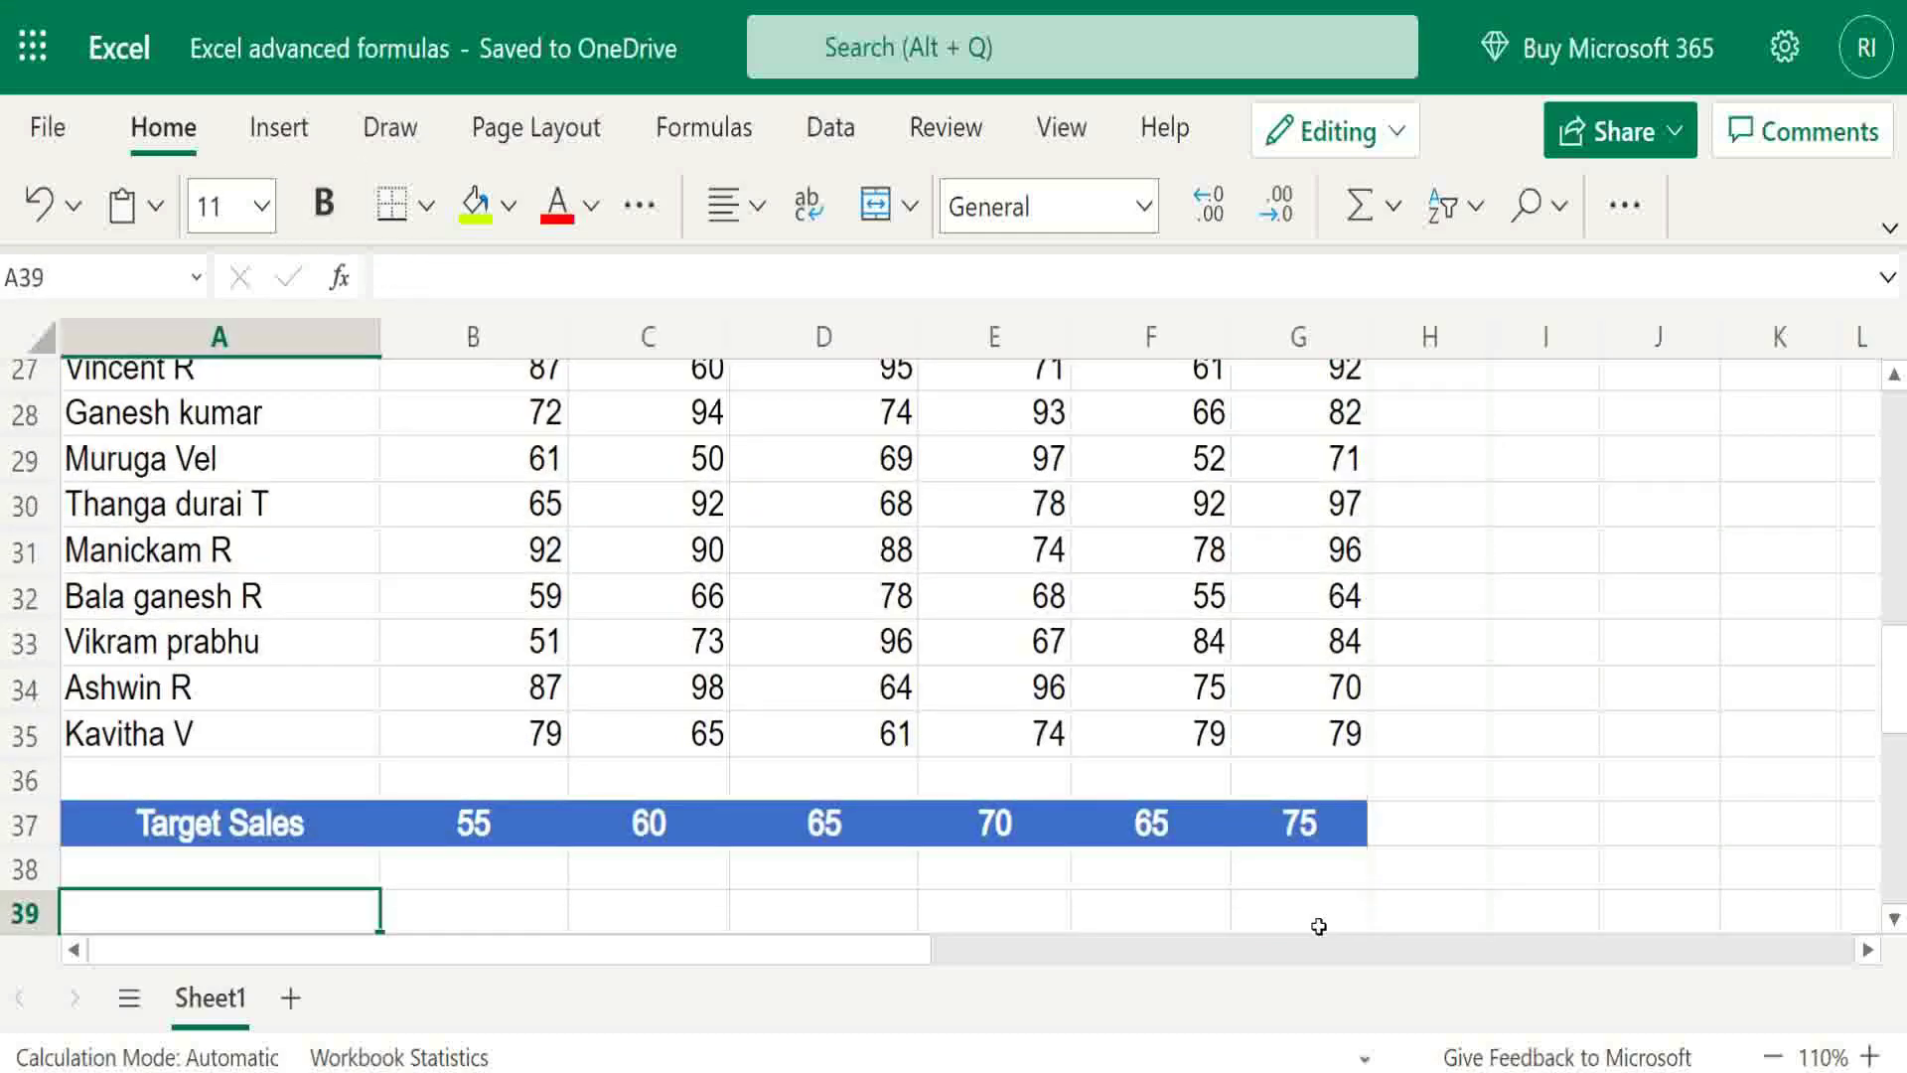
# Begin =FILTER( in A38 with absolute salesperson names A23:A35 and start the April range at B23.
pyautogui.press('Up')
pyautogui.write('=')
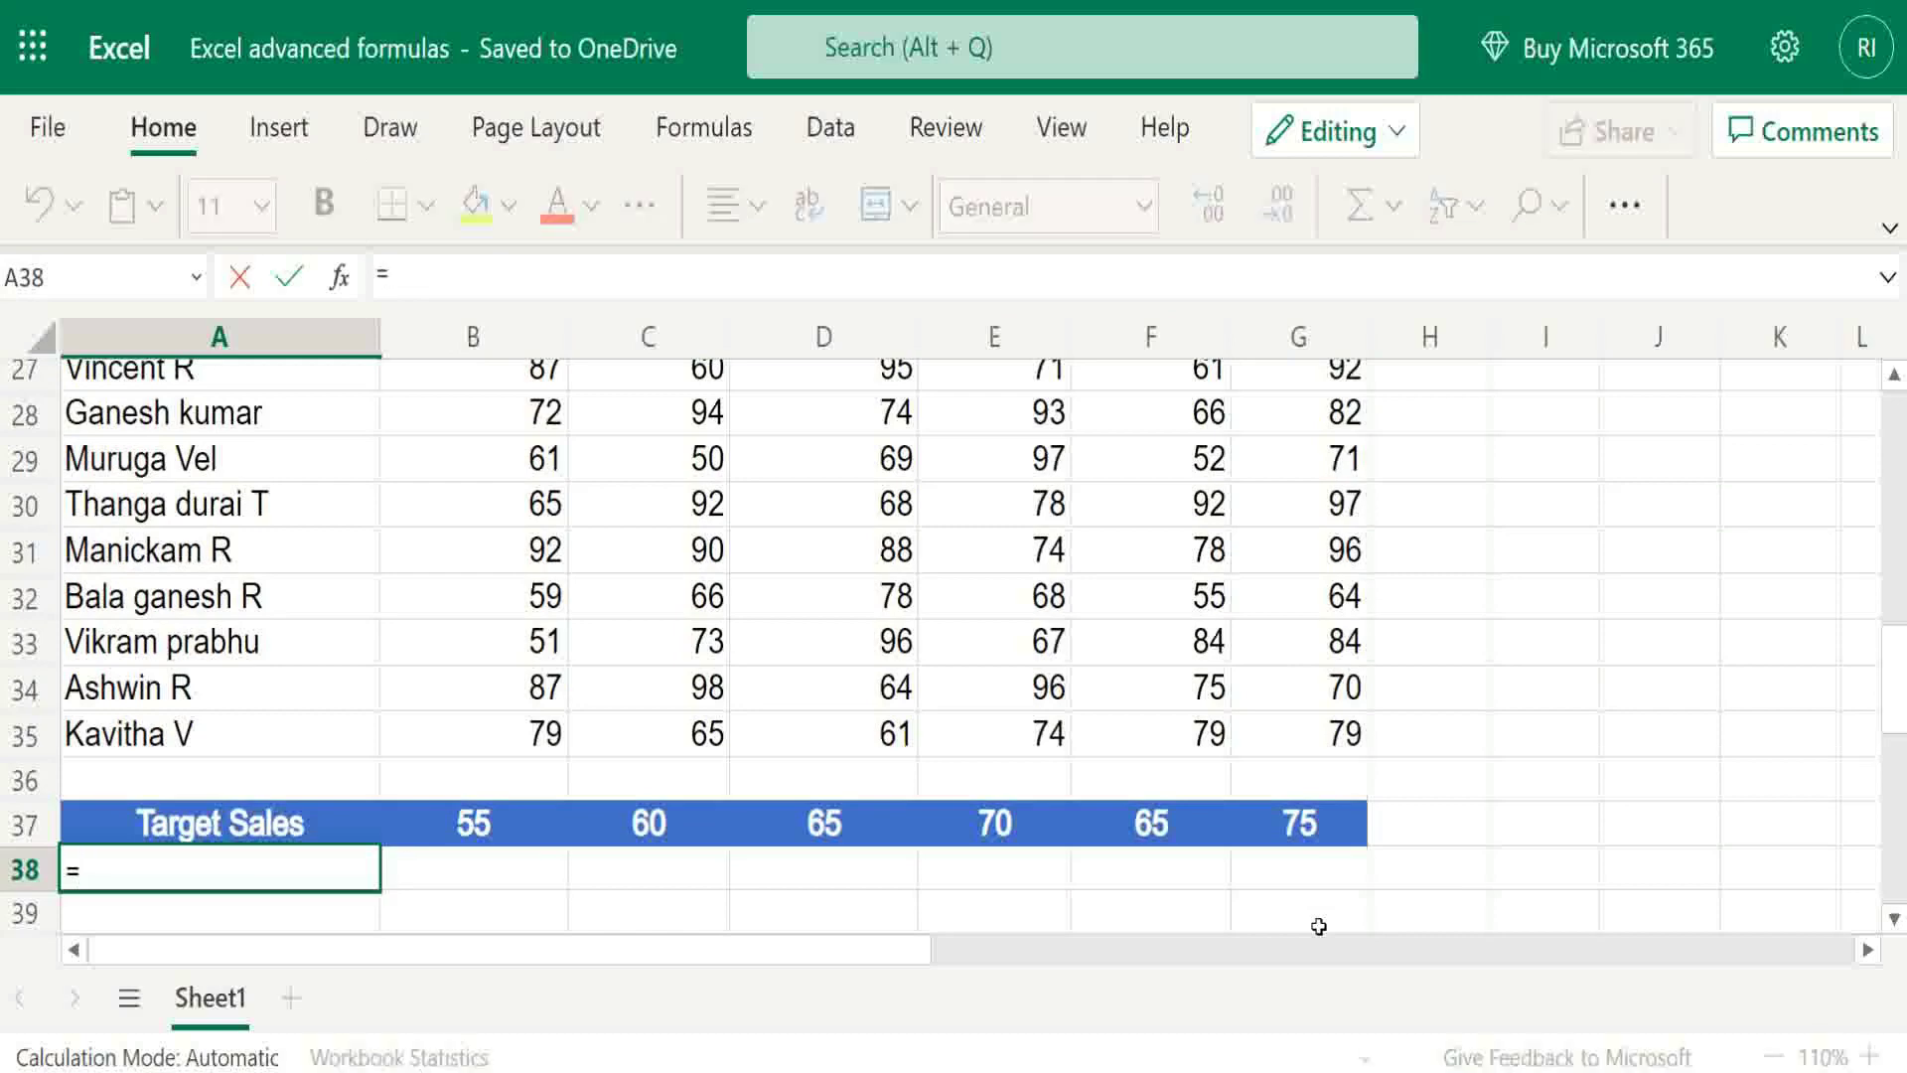
pyautogui.write('FILTER(')
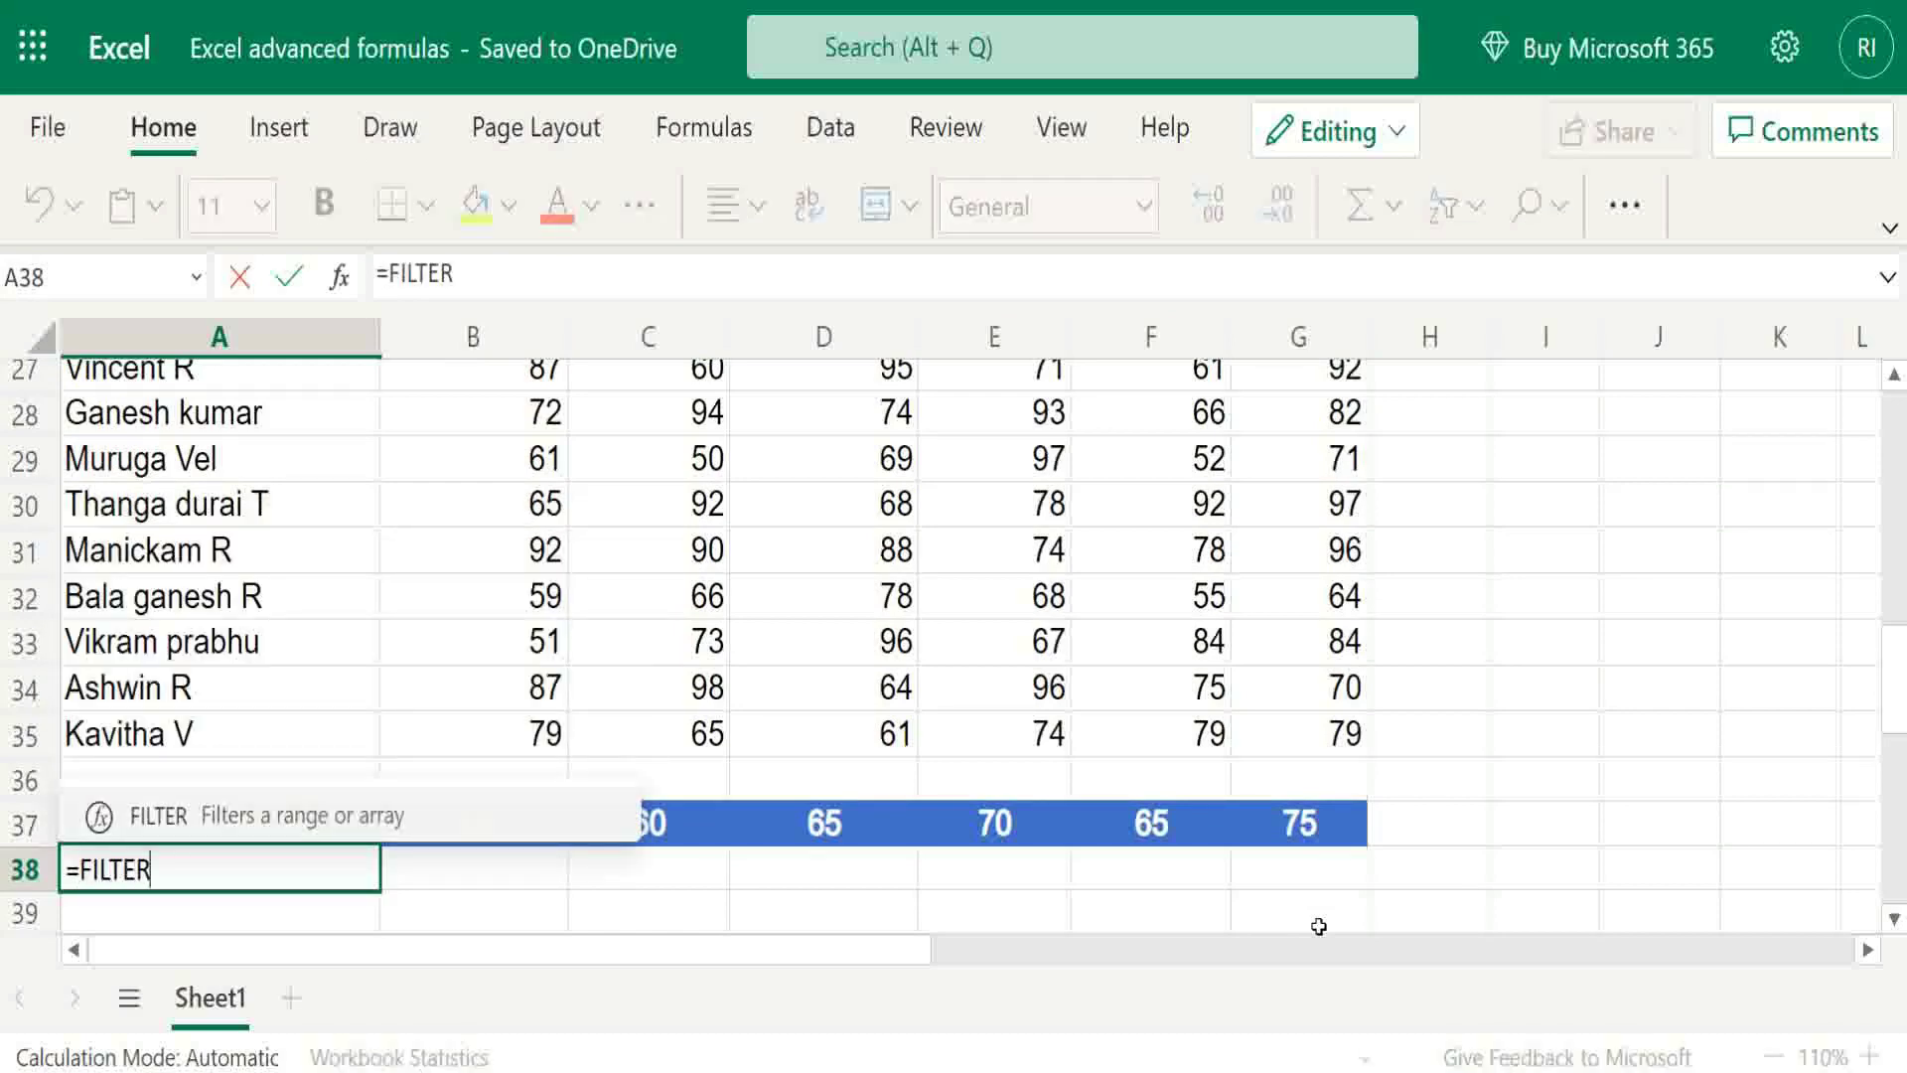
pyautogui.press('Up')
pyautogui.press('Up')
pyautogui.press('Up')
pyautogui.hotkey('ctrl', 'shift', 'Up')
pyautogui.press('F4')
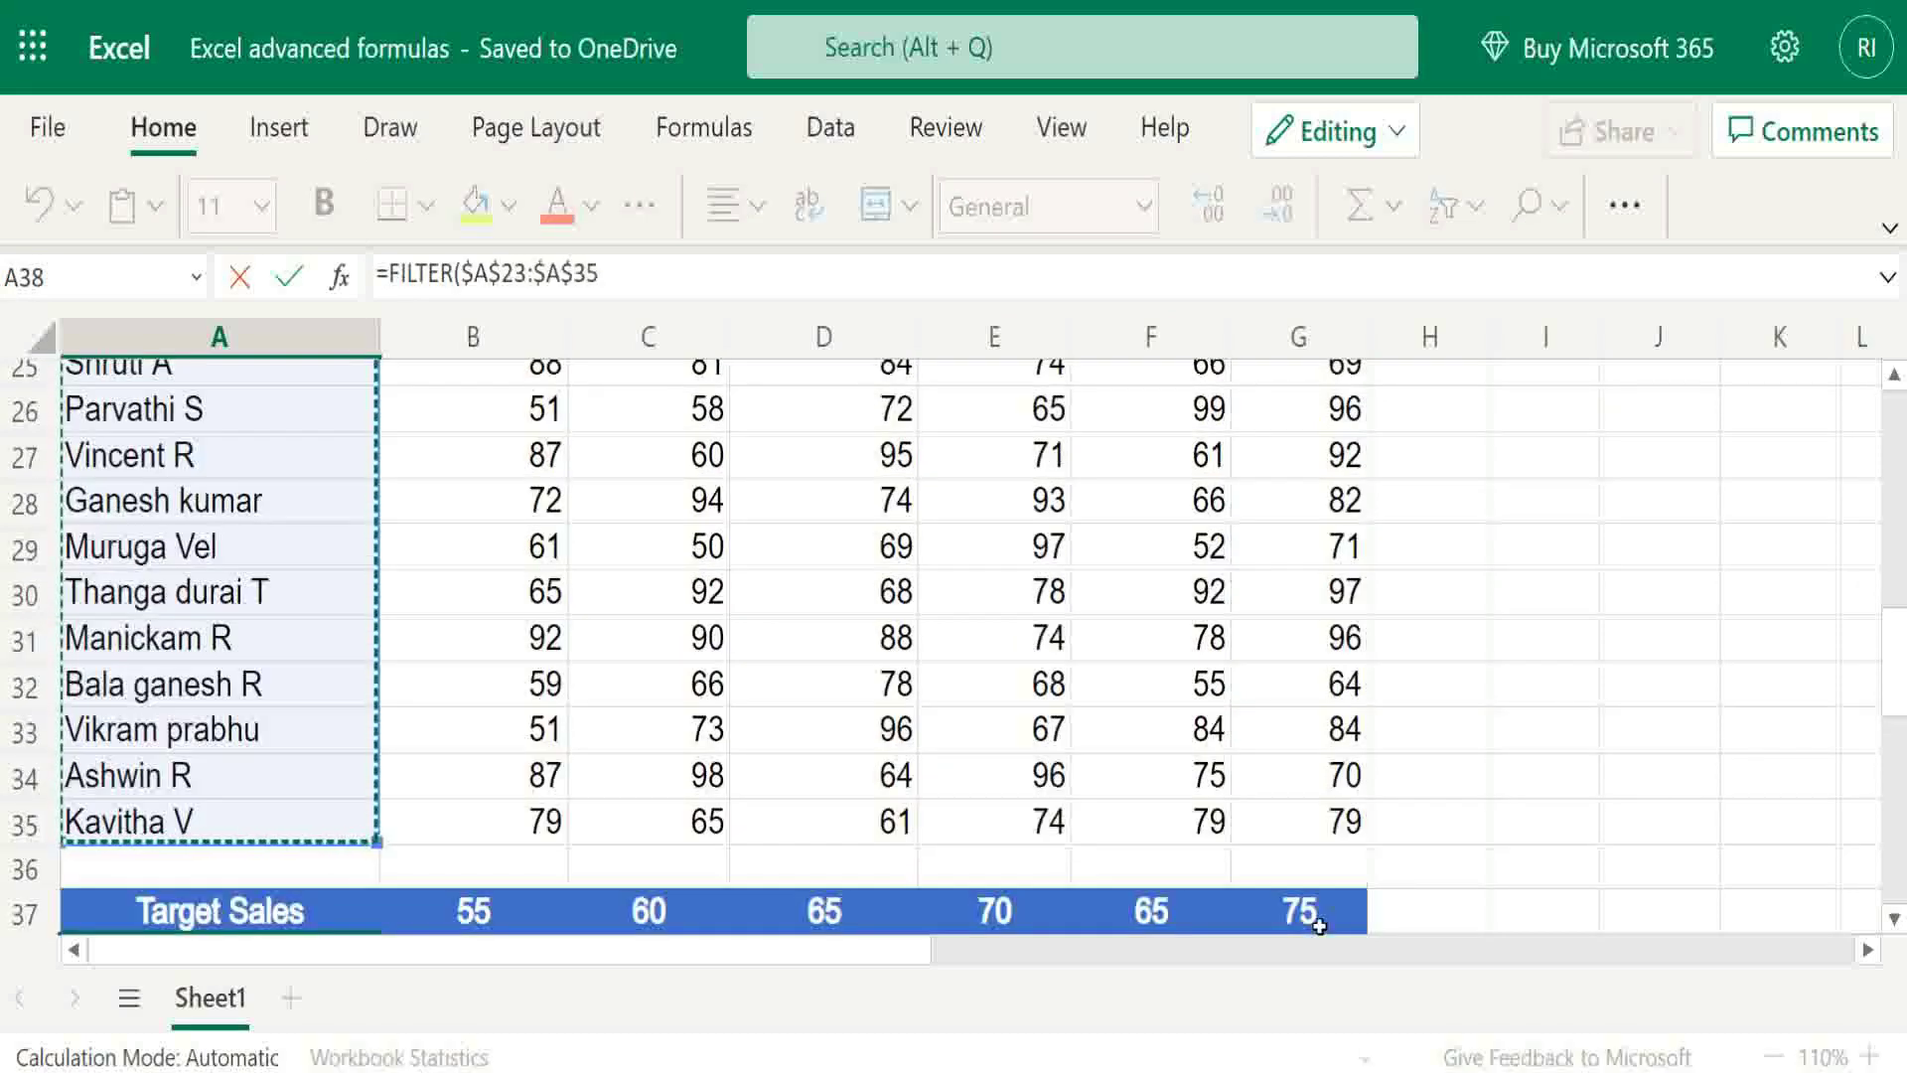
pyautogui.write('(')
pyautogui.click(1901, 467)
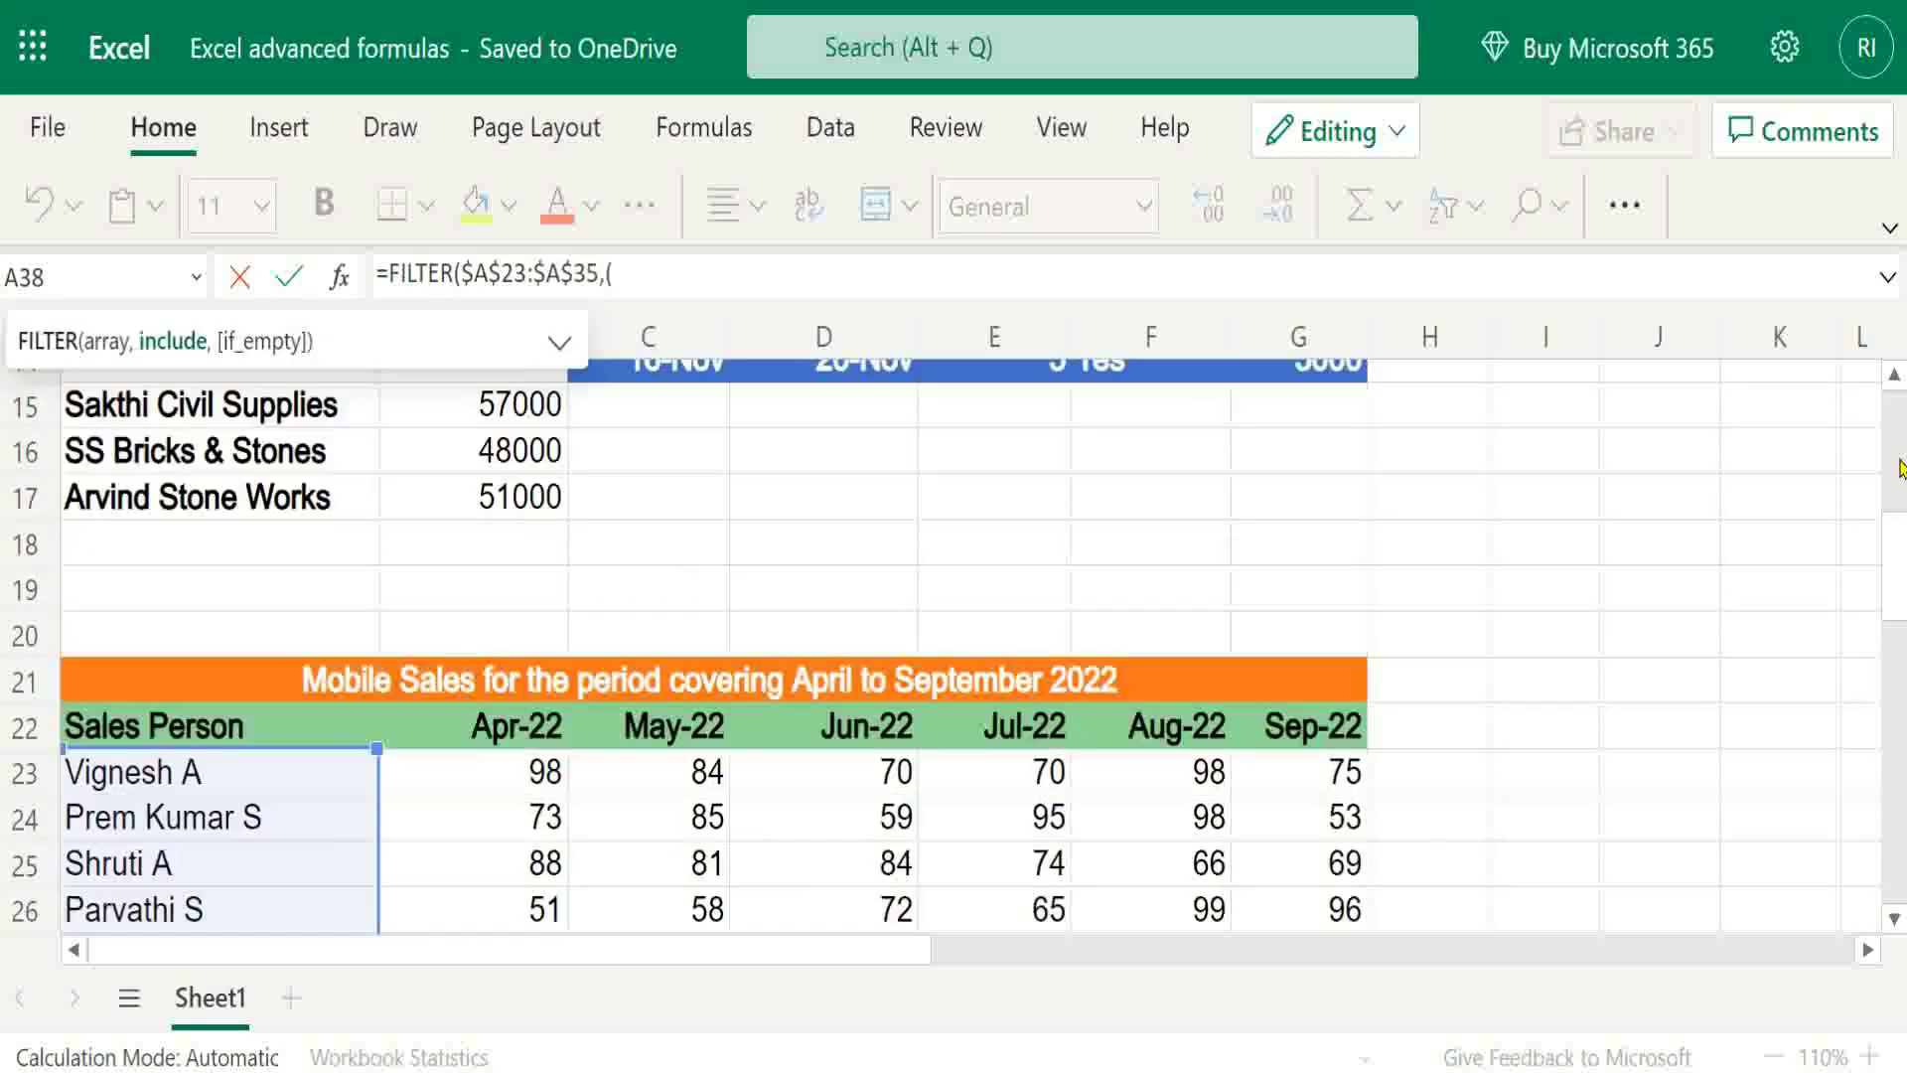
pyautogui.click(536, 764)
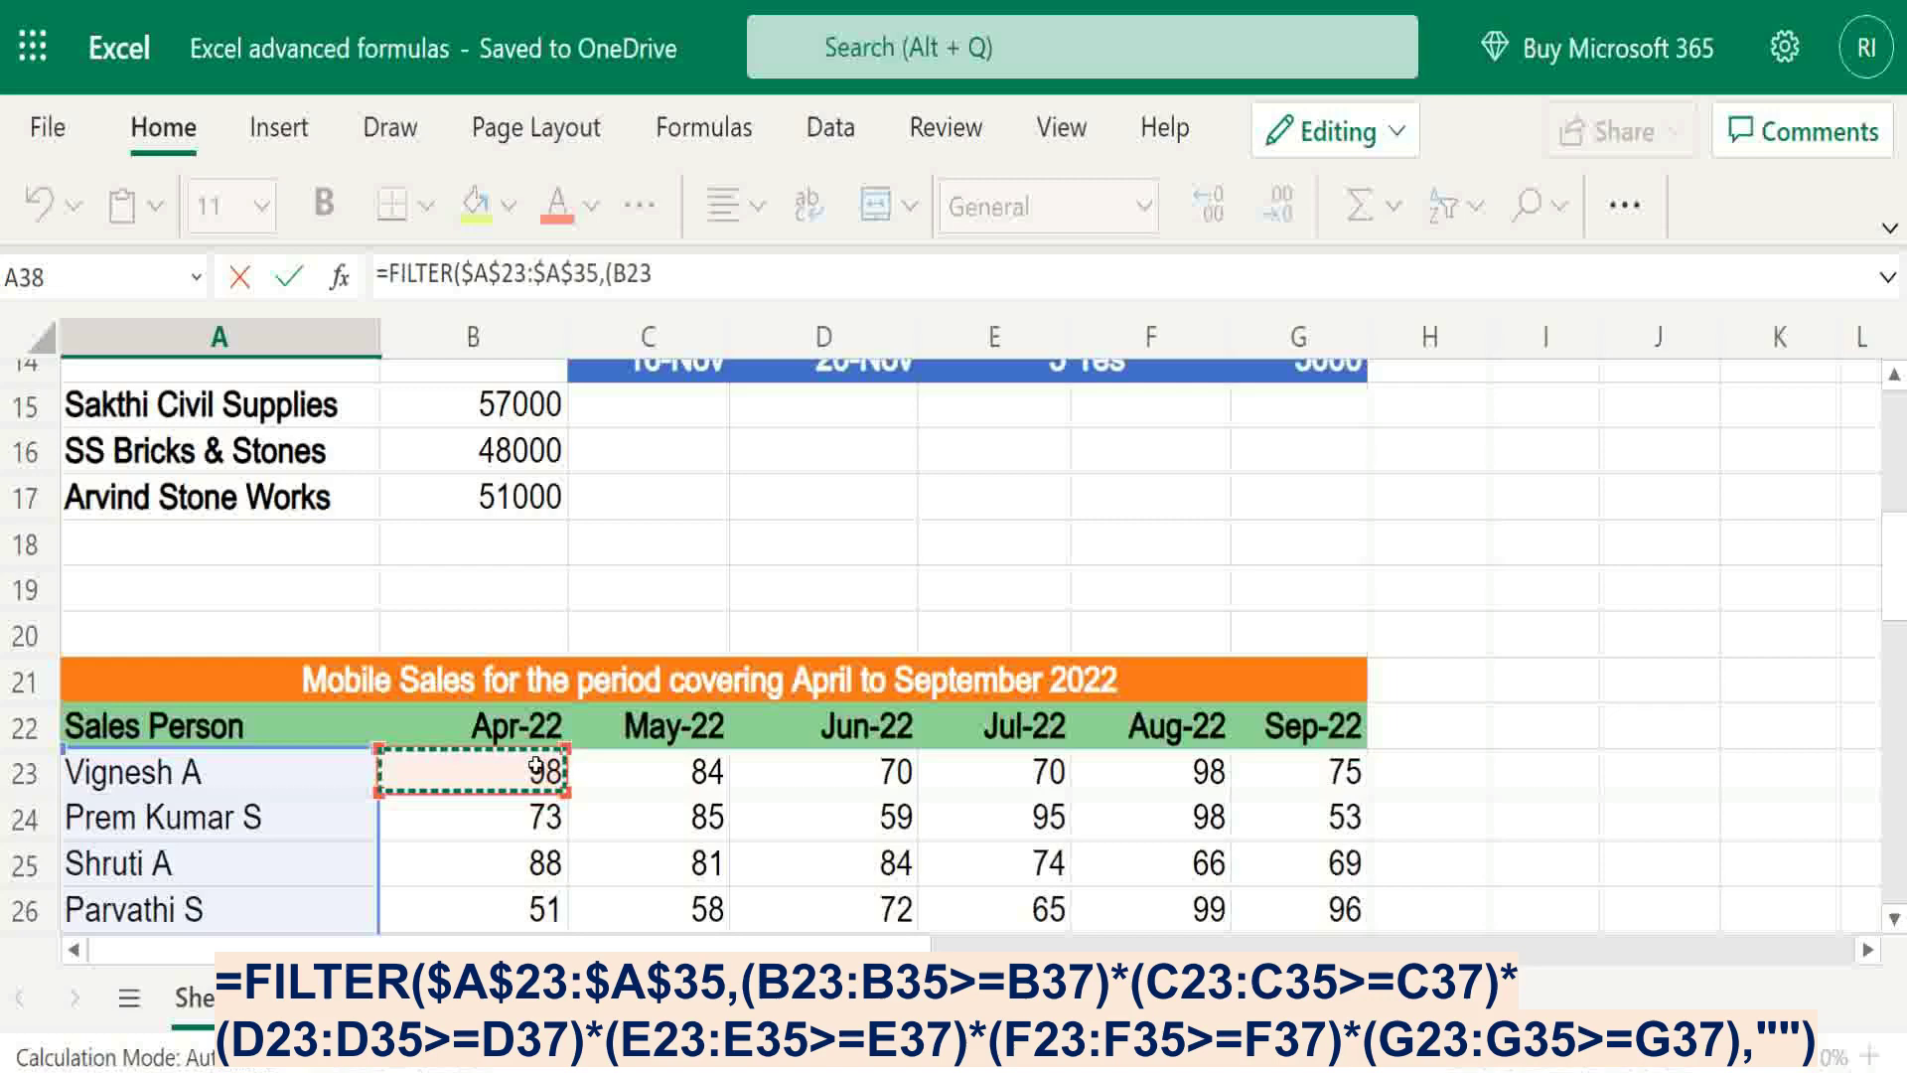
pyautogui.moveTo(536, 765)
pyautogui.mouseDown()
pyautogui.moveTo(536, 932)
pyautogui.moveTo(536, 765)
pyautogui.mouseUp()
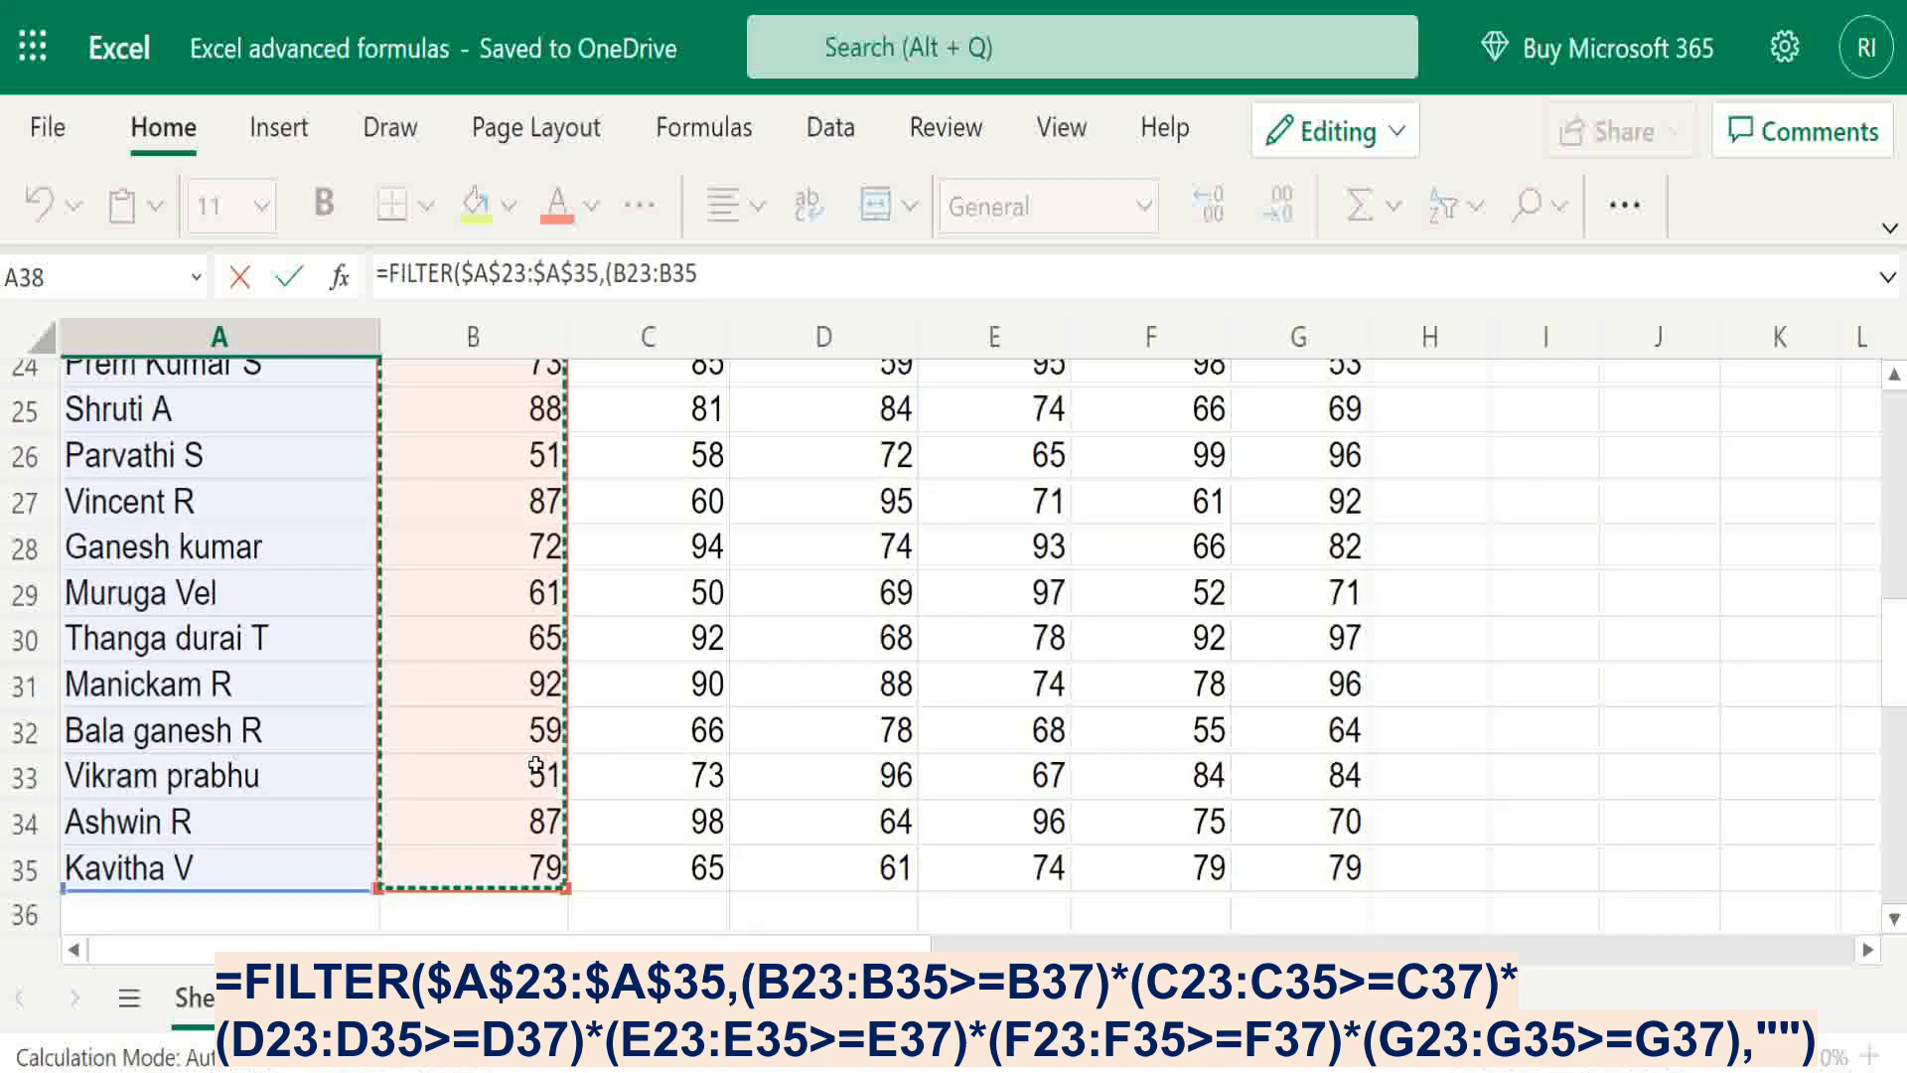
# Add >= conditions against the row-37 targets through column G, with "" if empty, and commit.
pyautogui.write('>=')
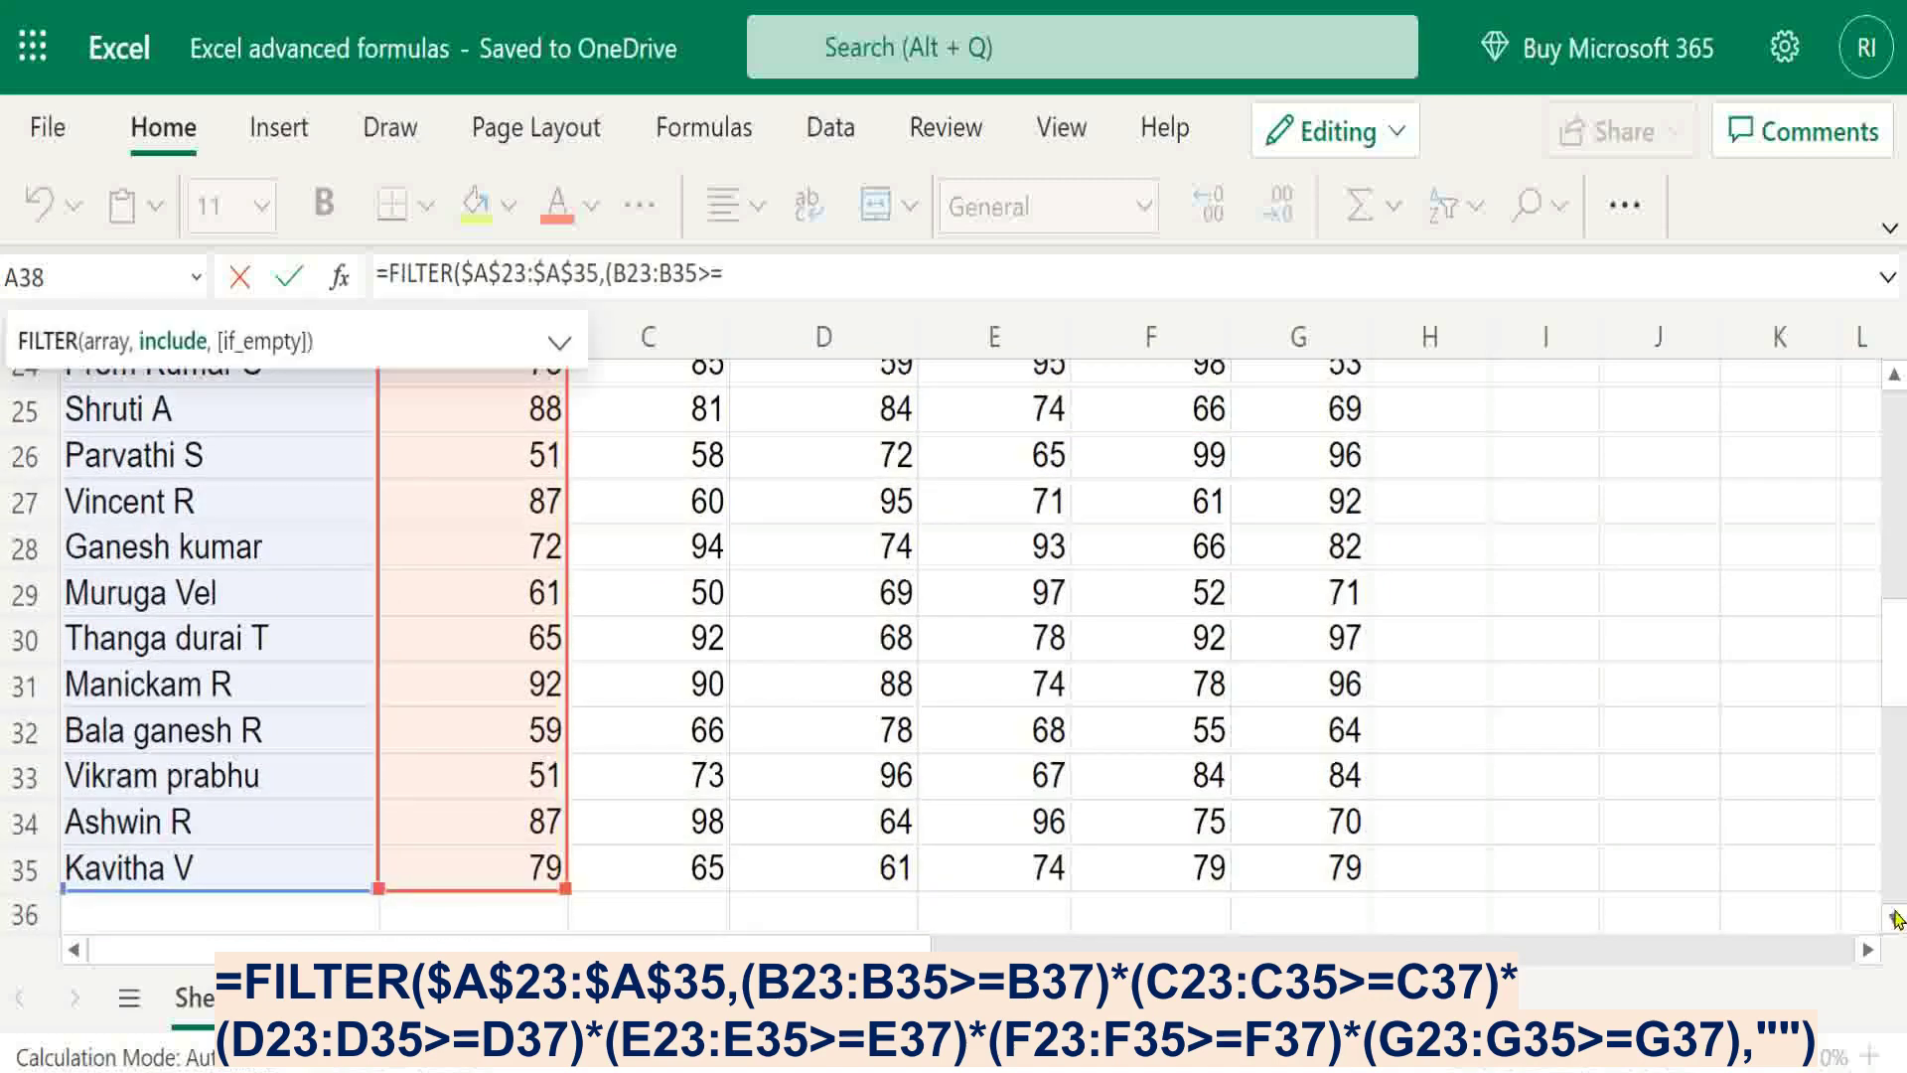
pyautogui.scroll(-4, 1420, 725)
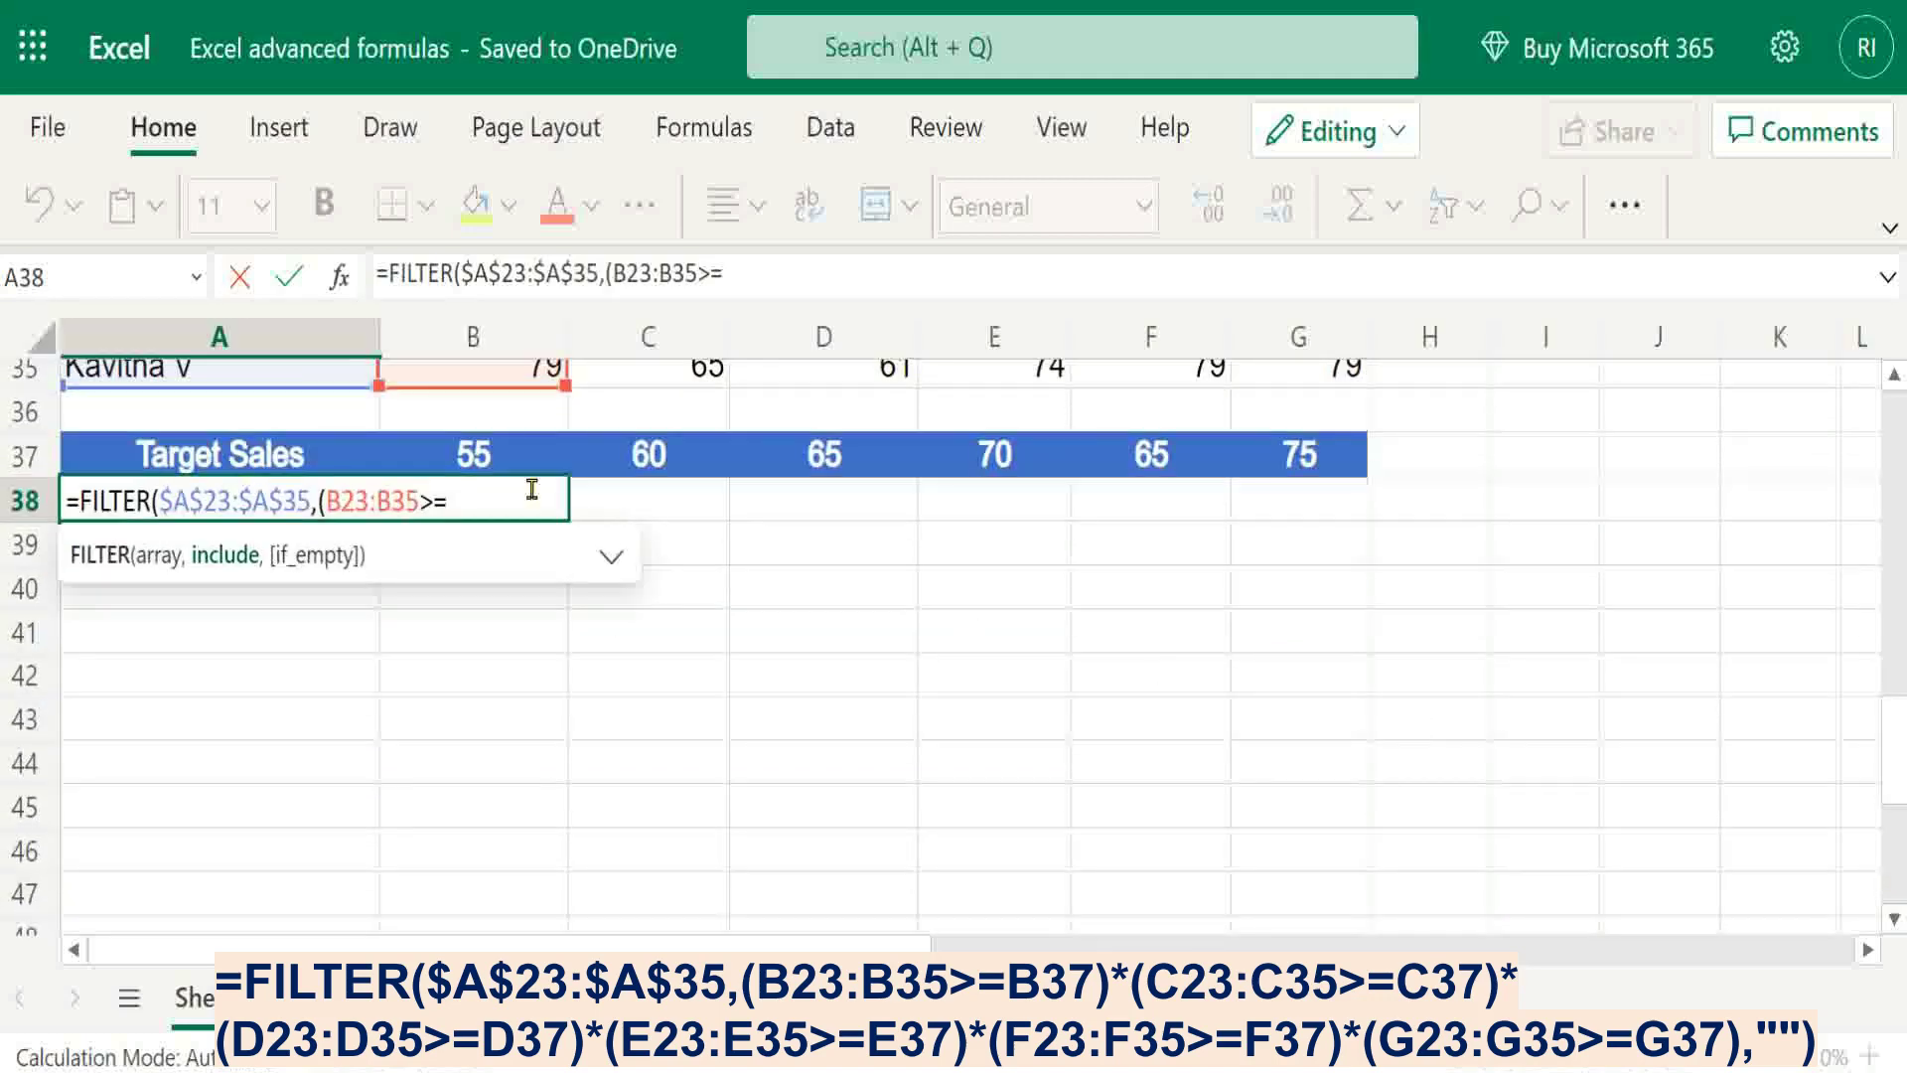
pyautogui.click(474, 453)
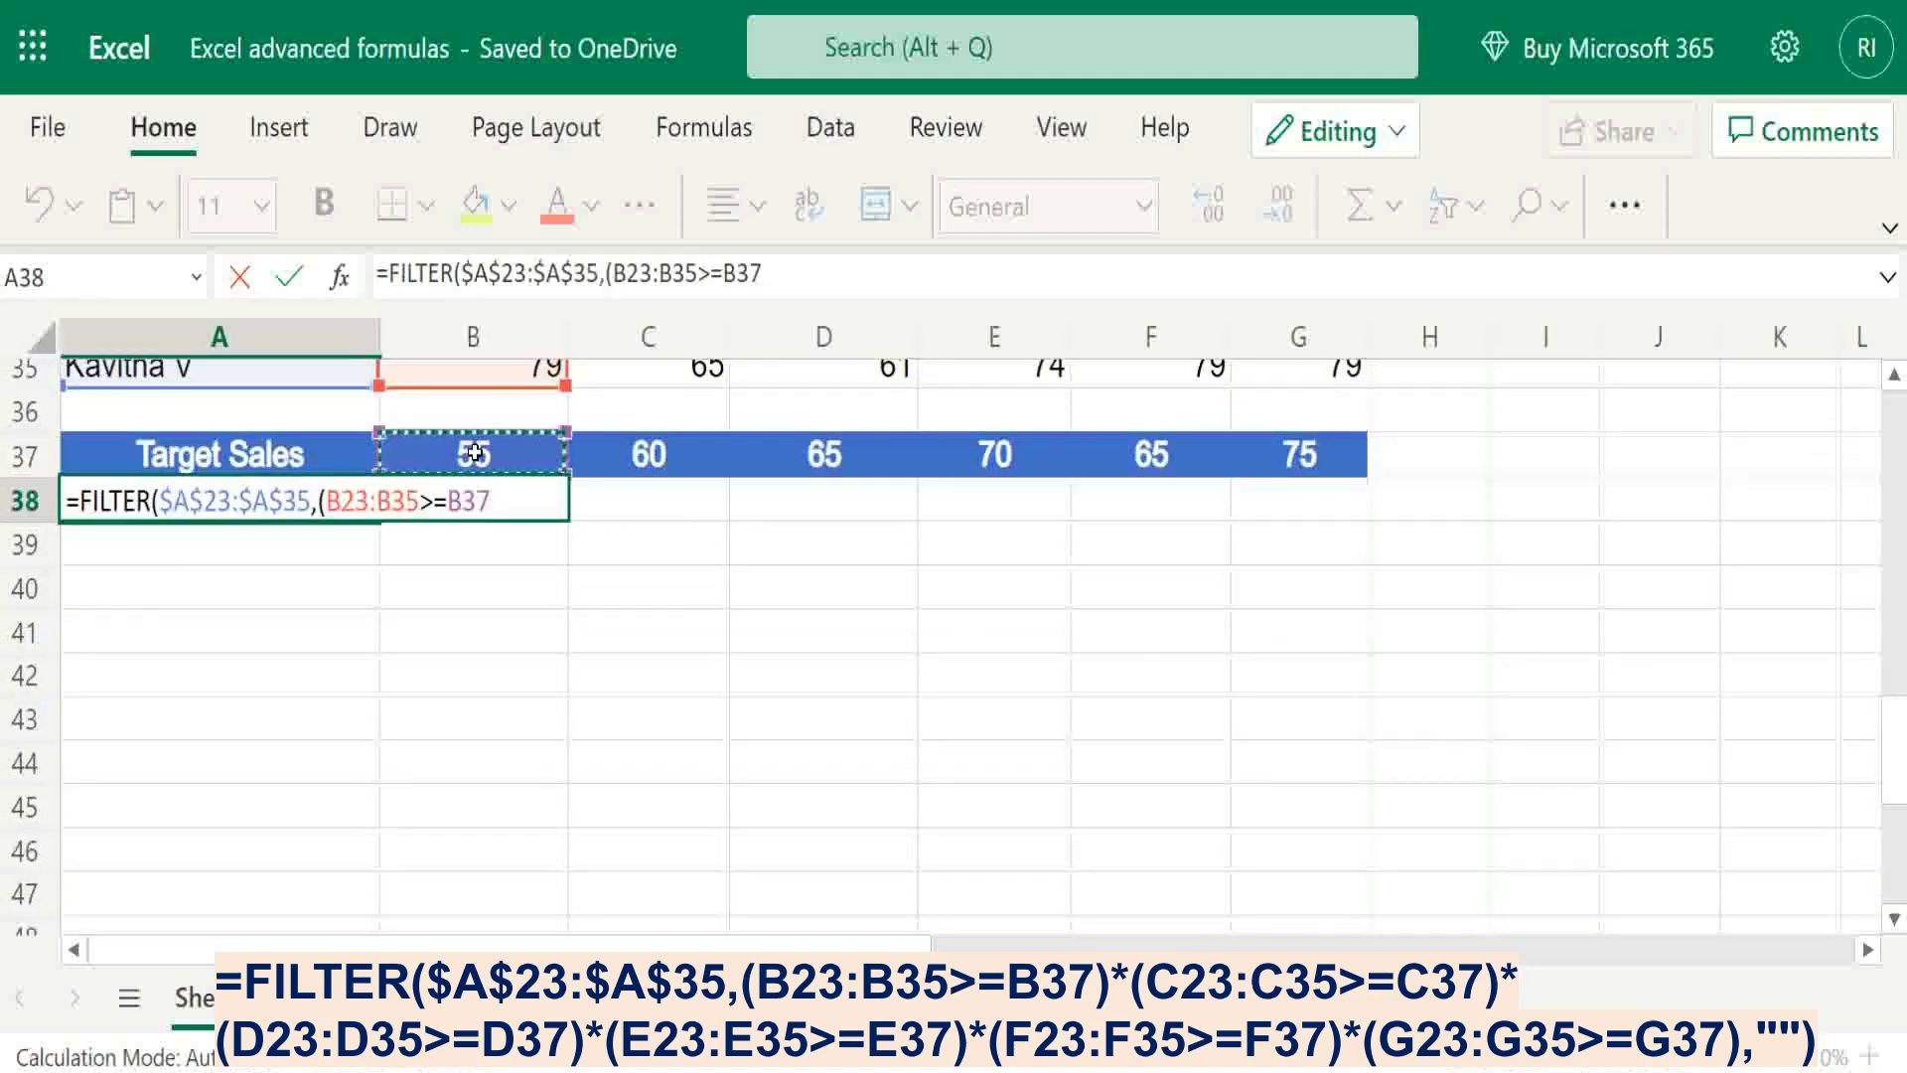
pyautogui.write(')*')
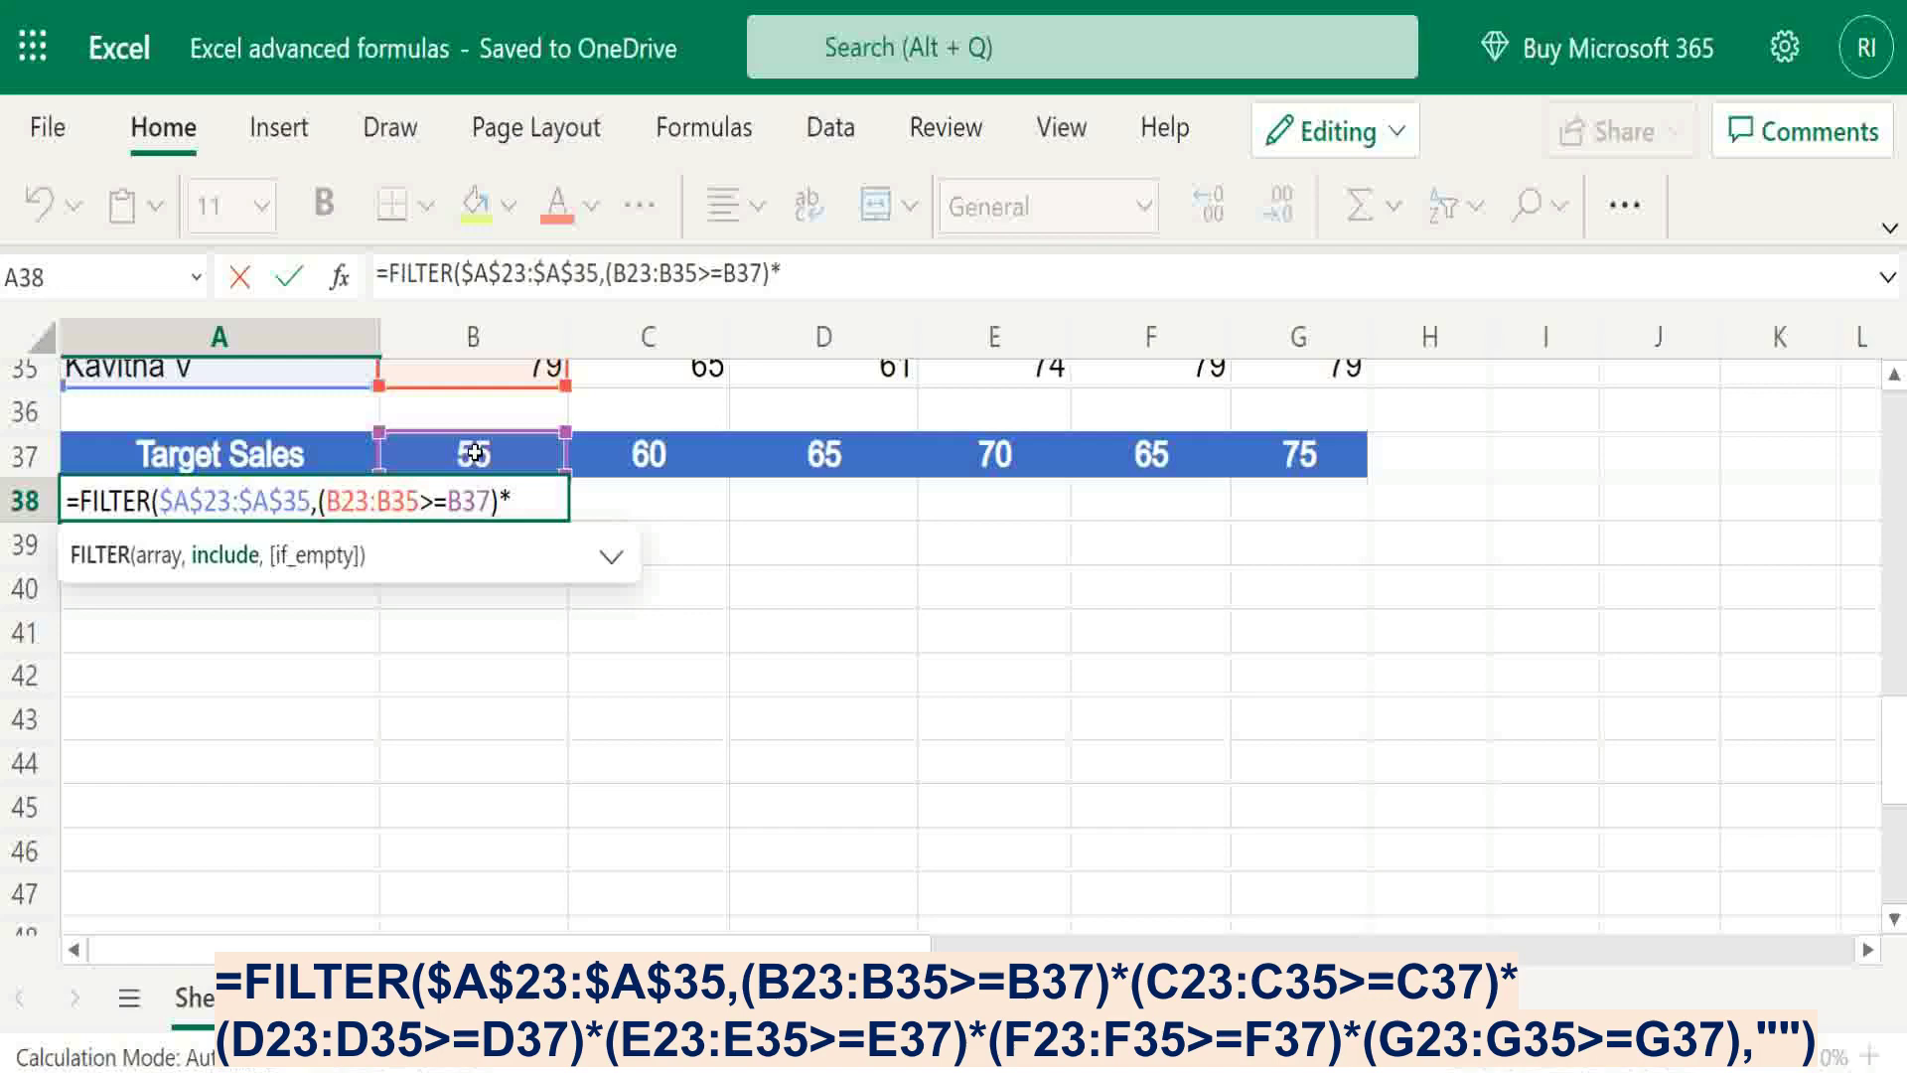
pyautogui.write('(')
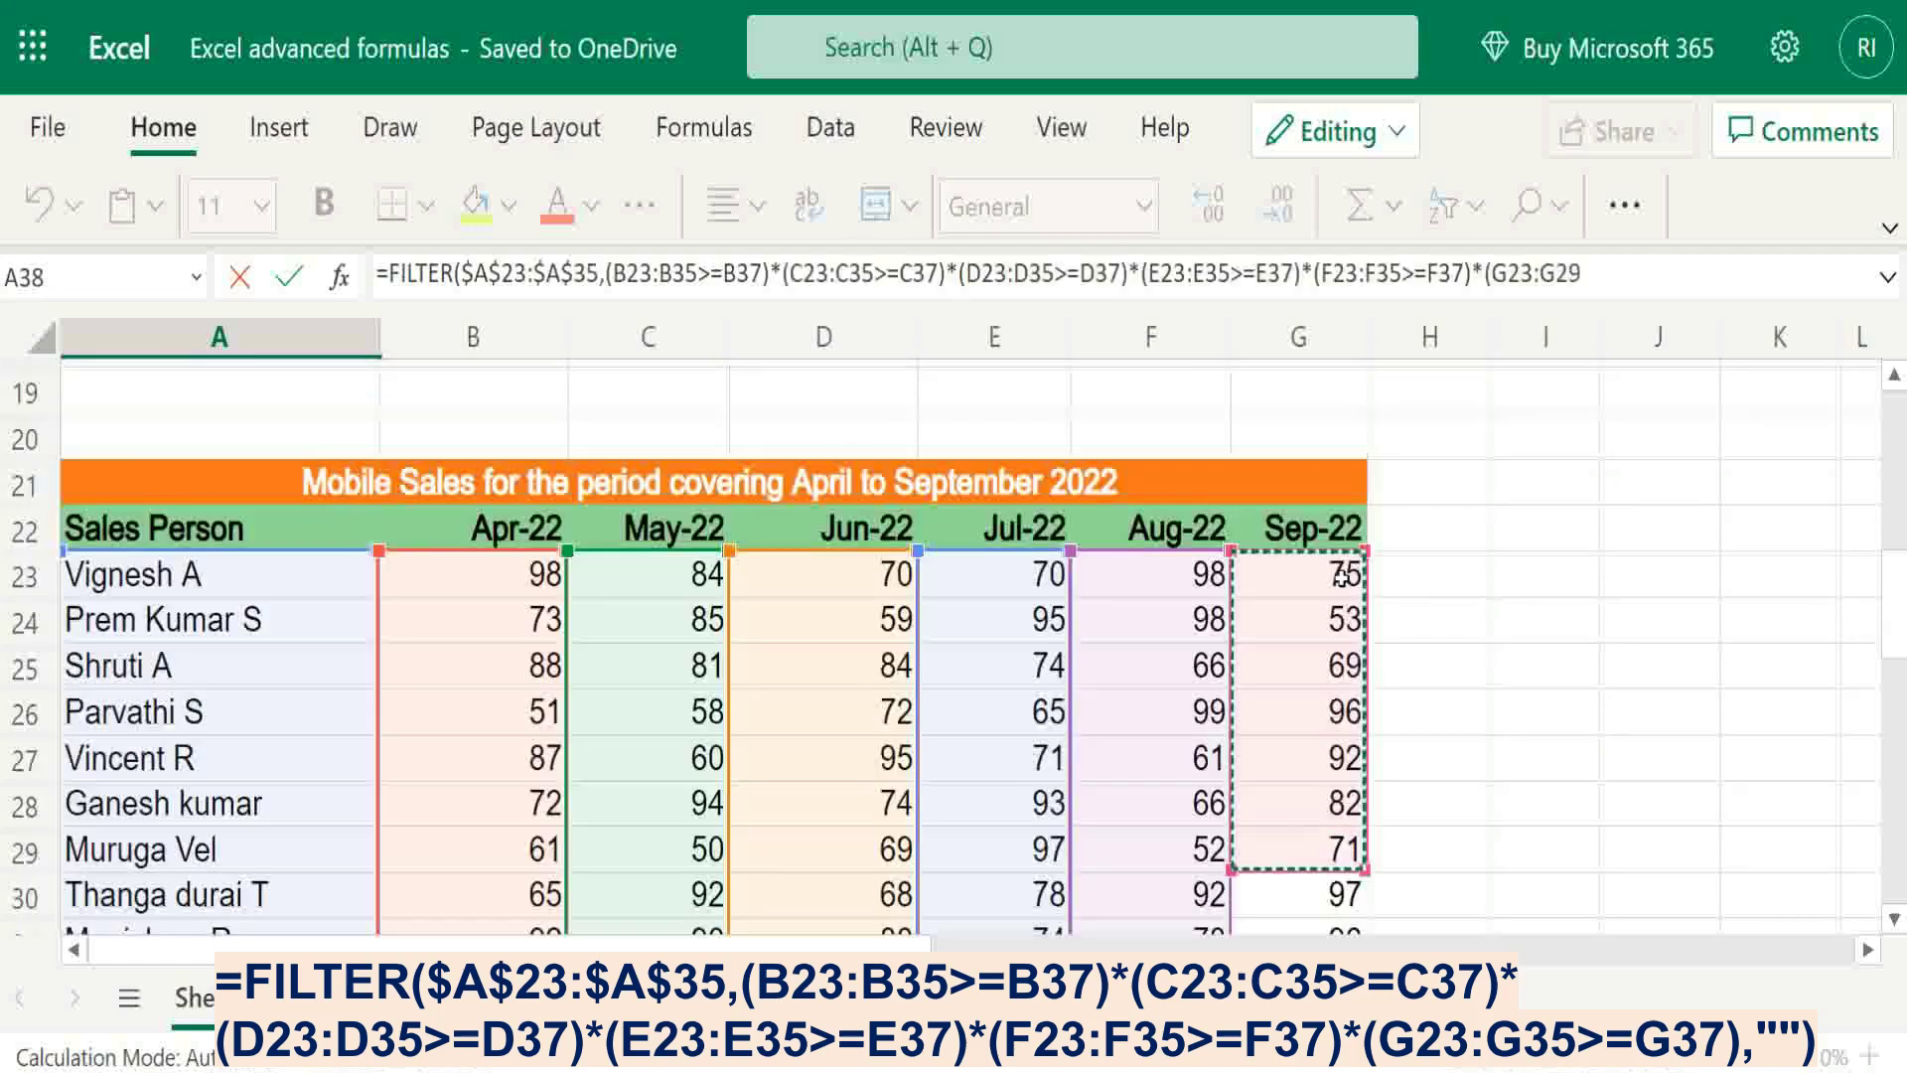
pyautogui.hotkey('shift', 'Down')
pyautogui.hotkey('shift', 'Down')
pyautogui.hotkey('shift', 'Down')
pyautogui.hotkey('shift', 'Down')
pyautogui.hotkey('shift', 'Down')
pyautogui.hotkey('shift', 'Down')
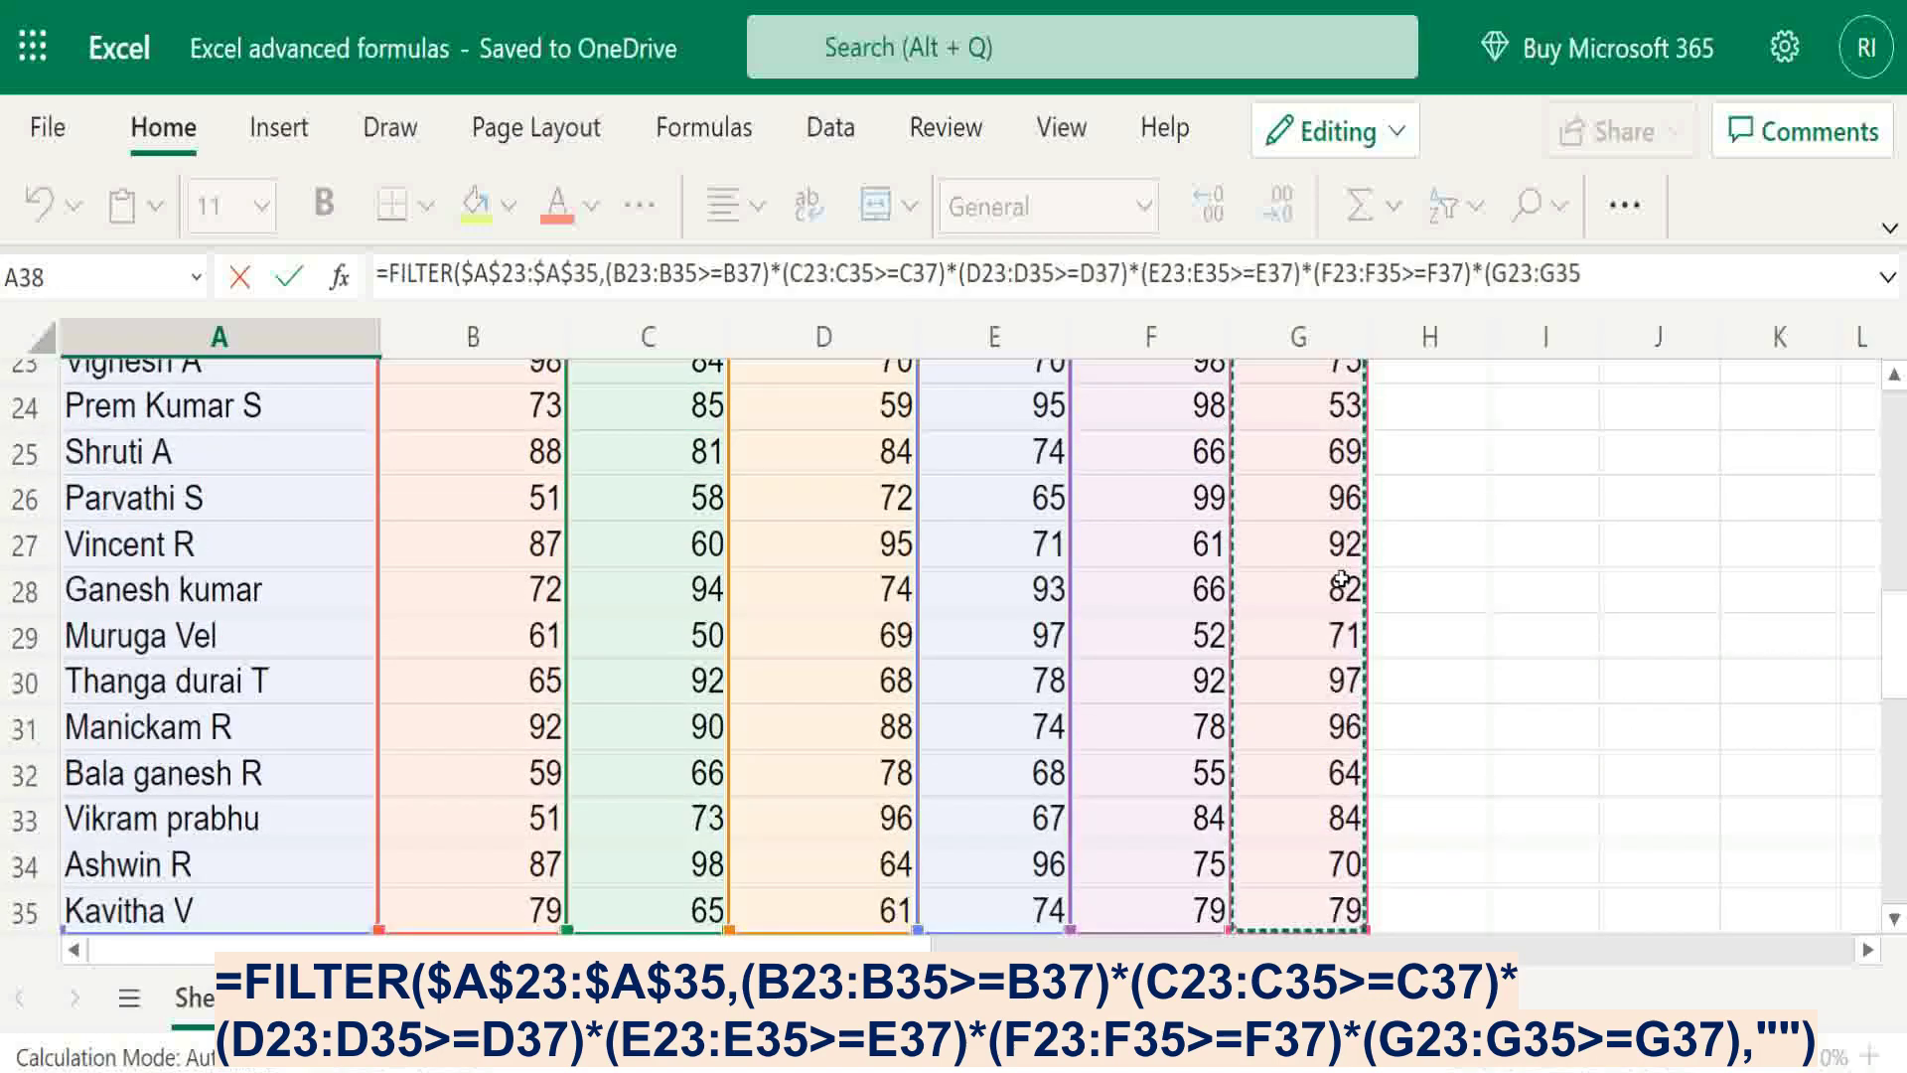
pyautogui.write(')')
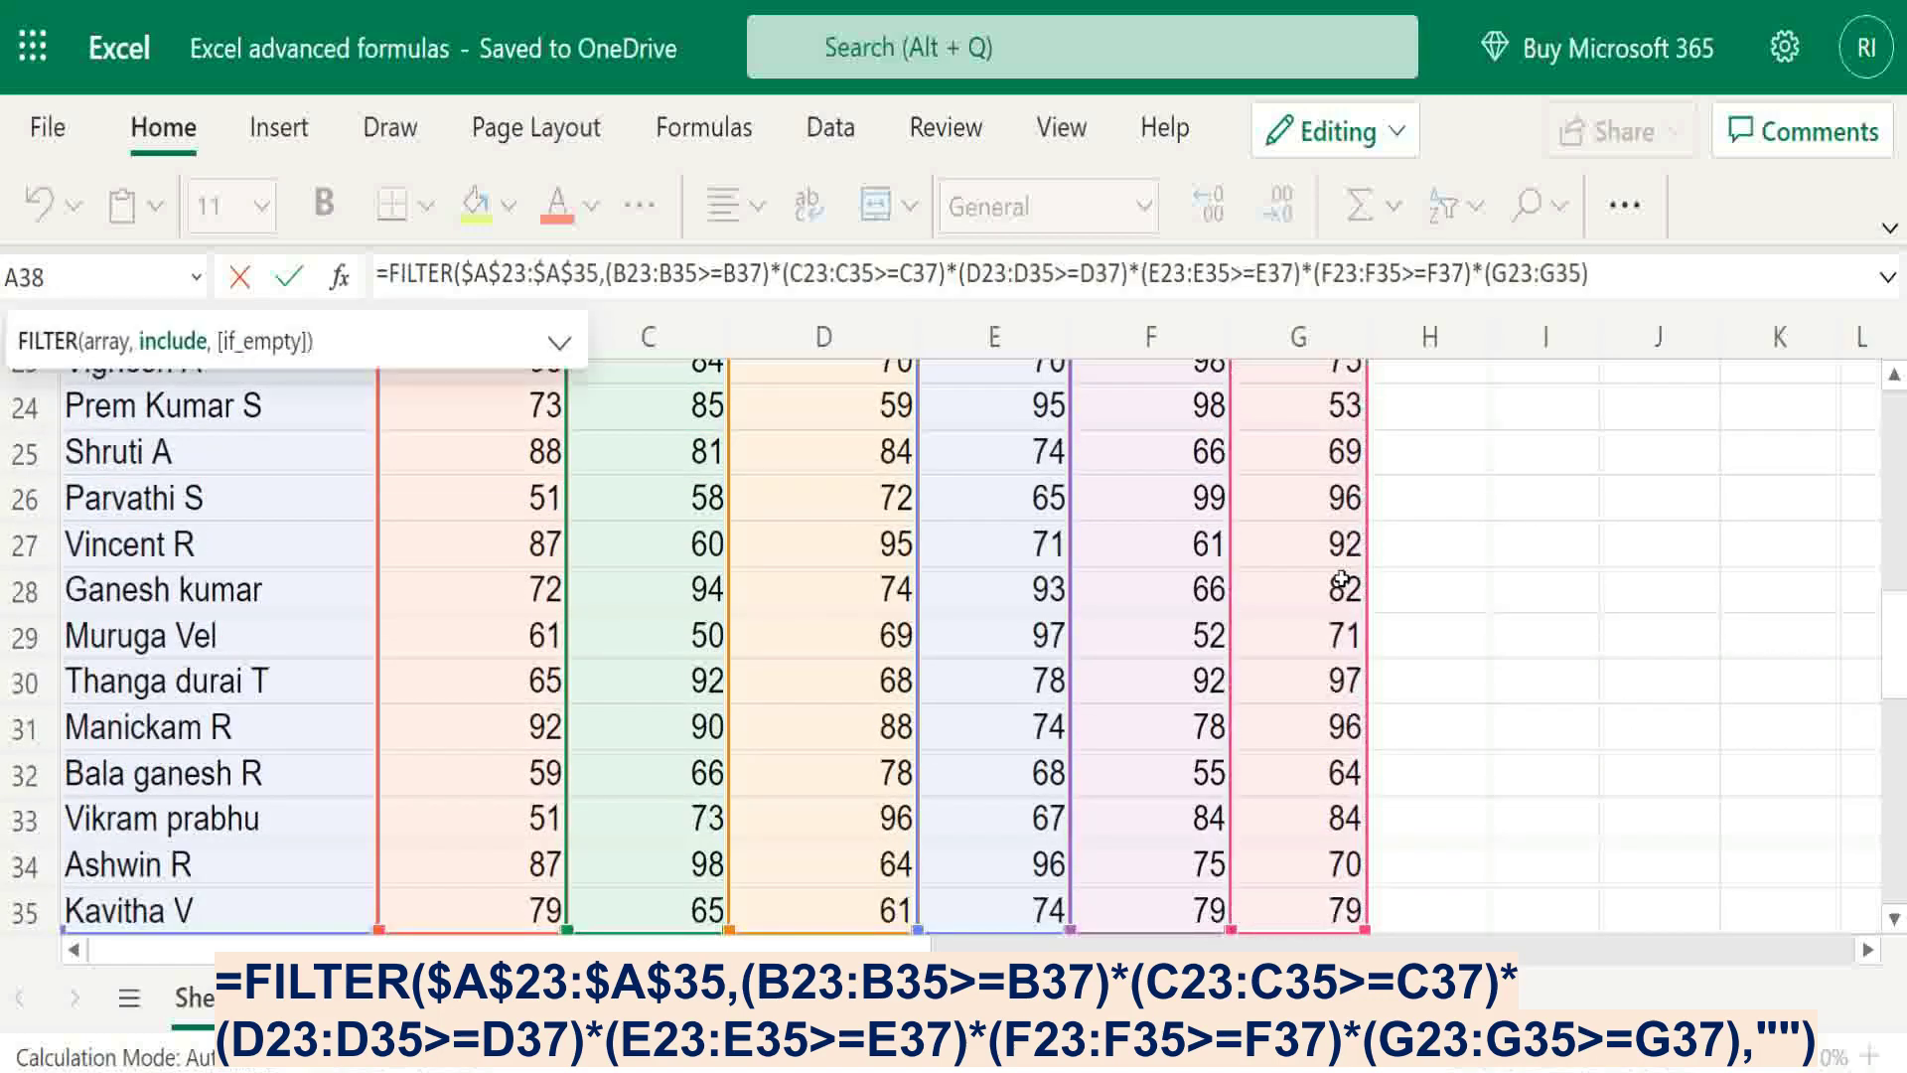
pyautogui.press('BackSpace')
pyautogui.write('>=')
pyautogui.scroll(-4, 1648, 735)
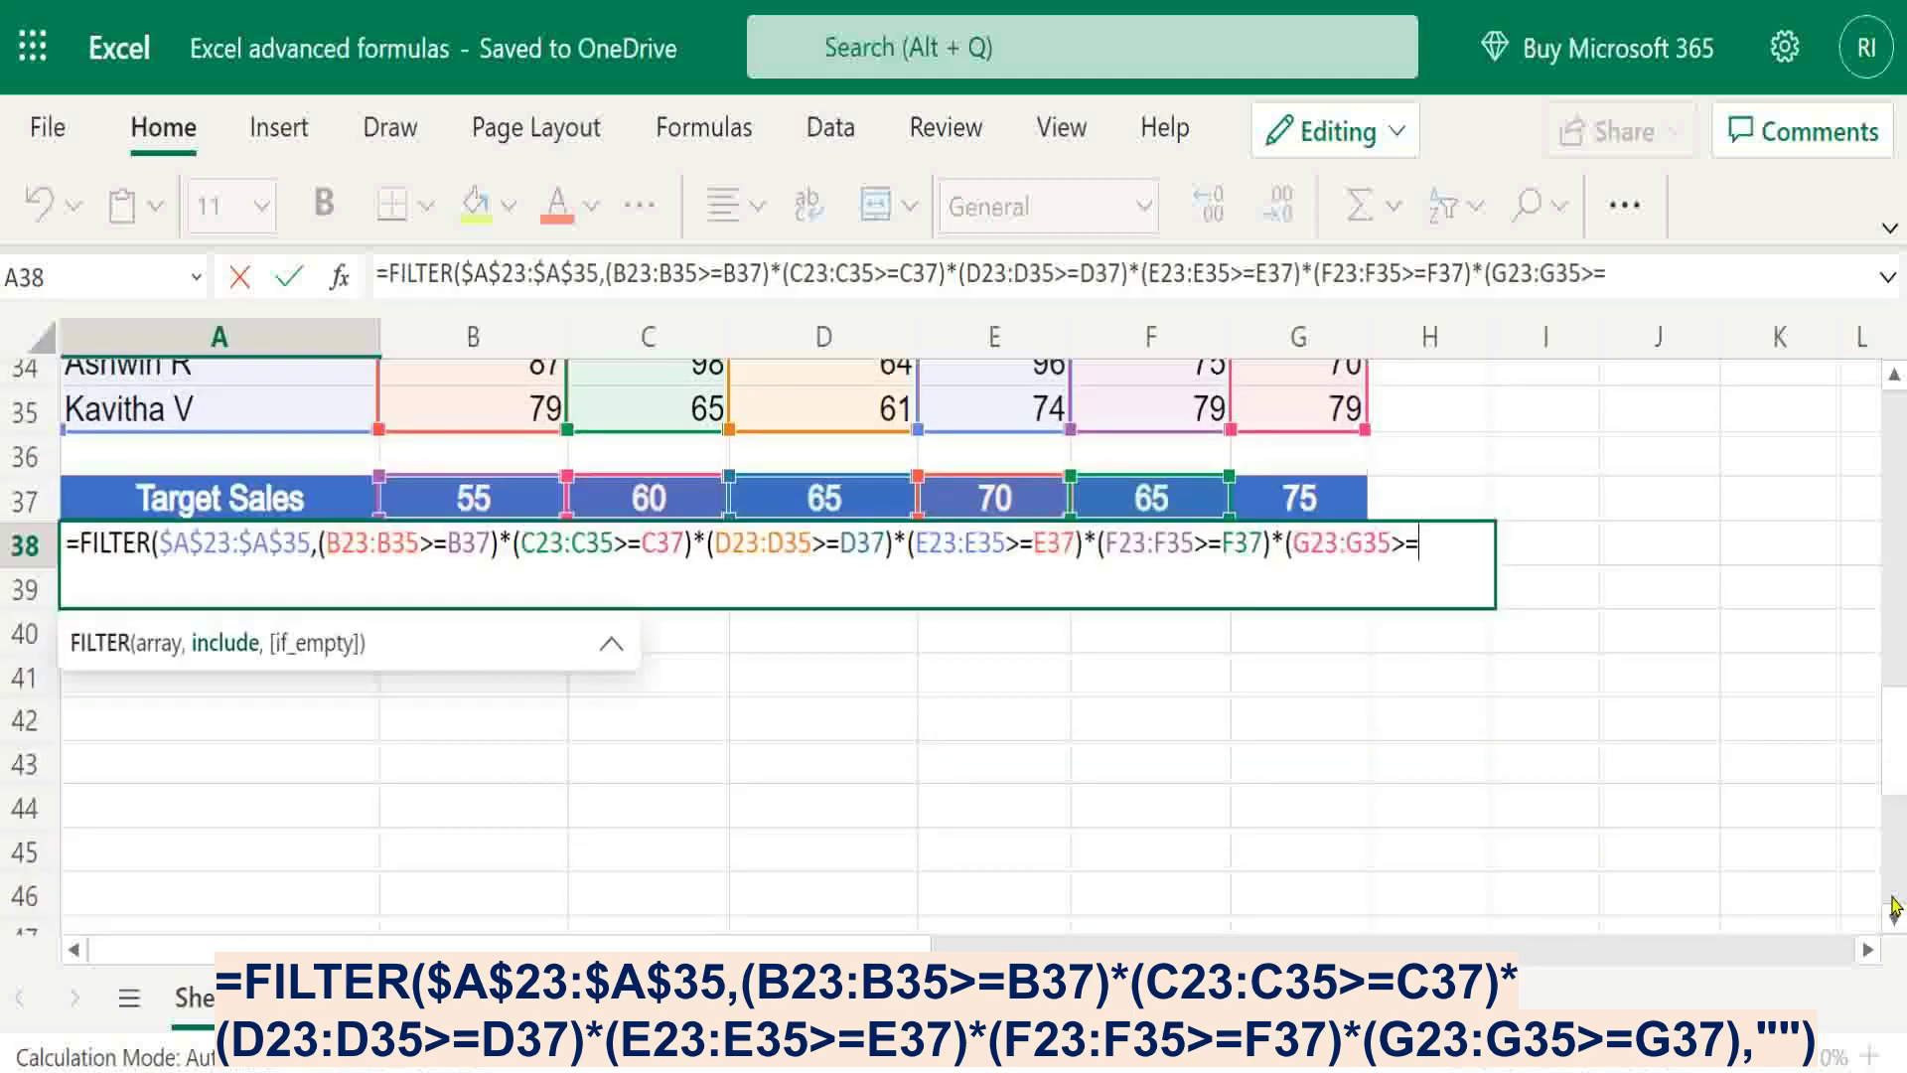
pyautogui.click(1309, 501)
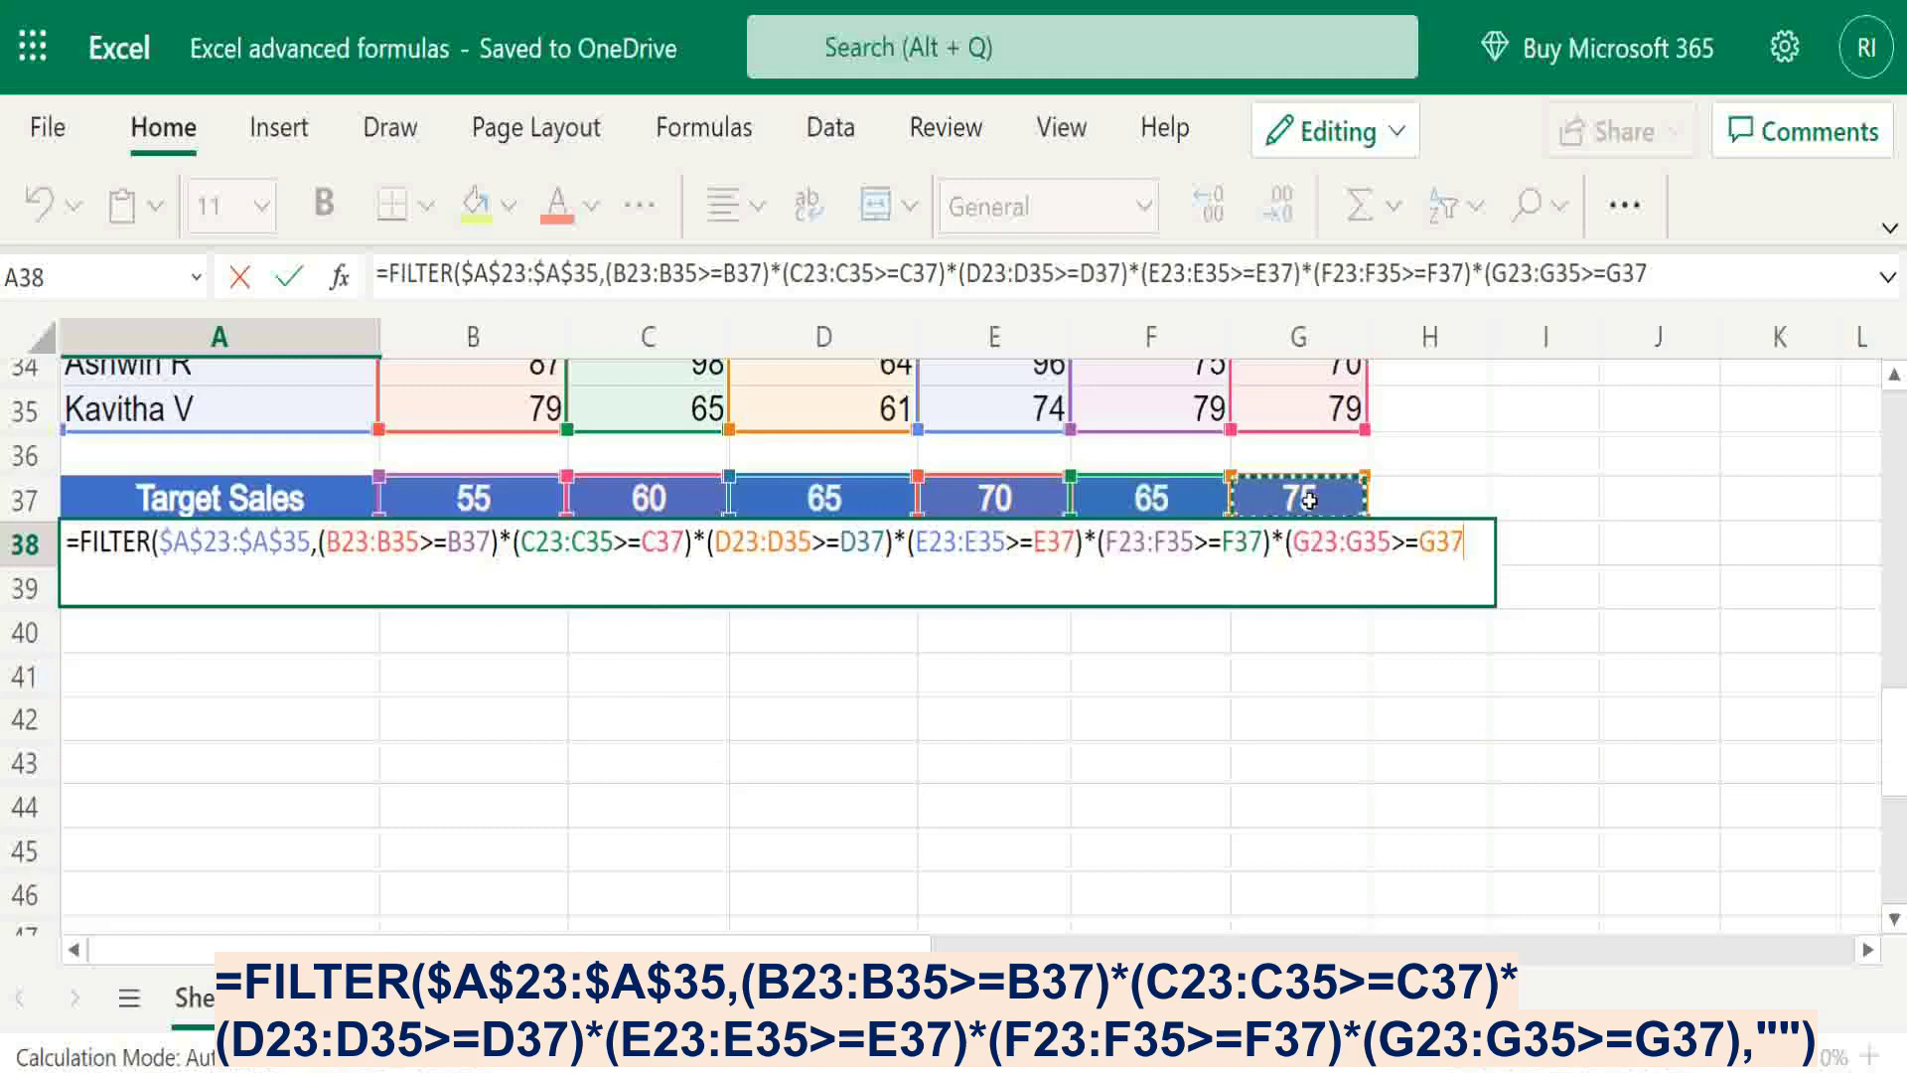
pyautogui.write(')')
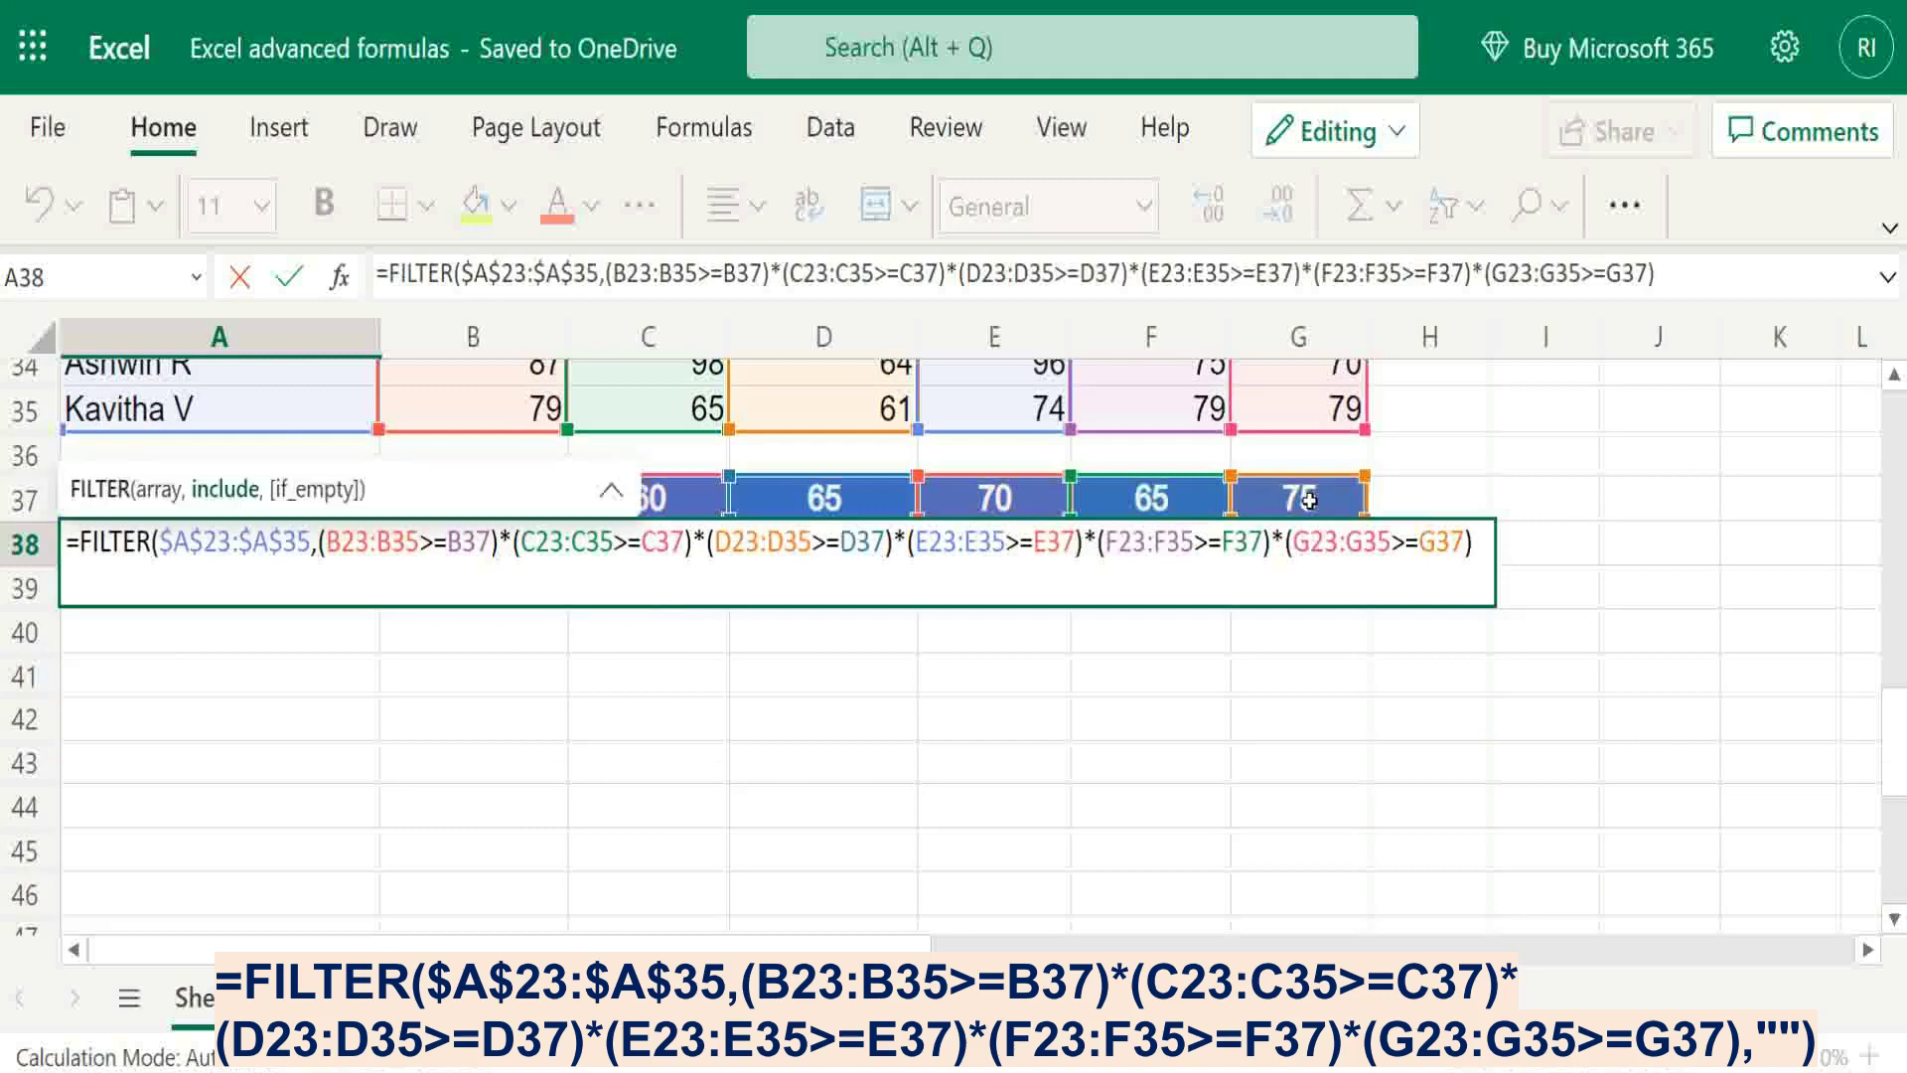
pyautogui.write(',')
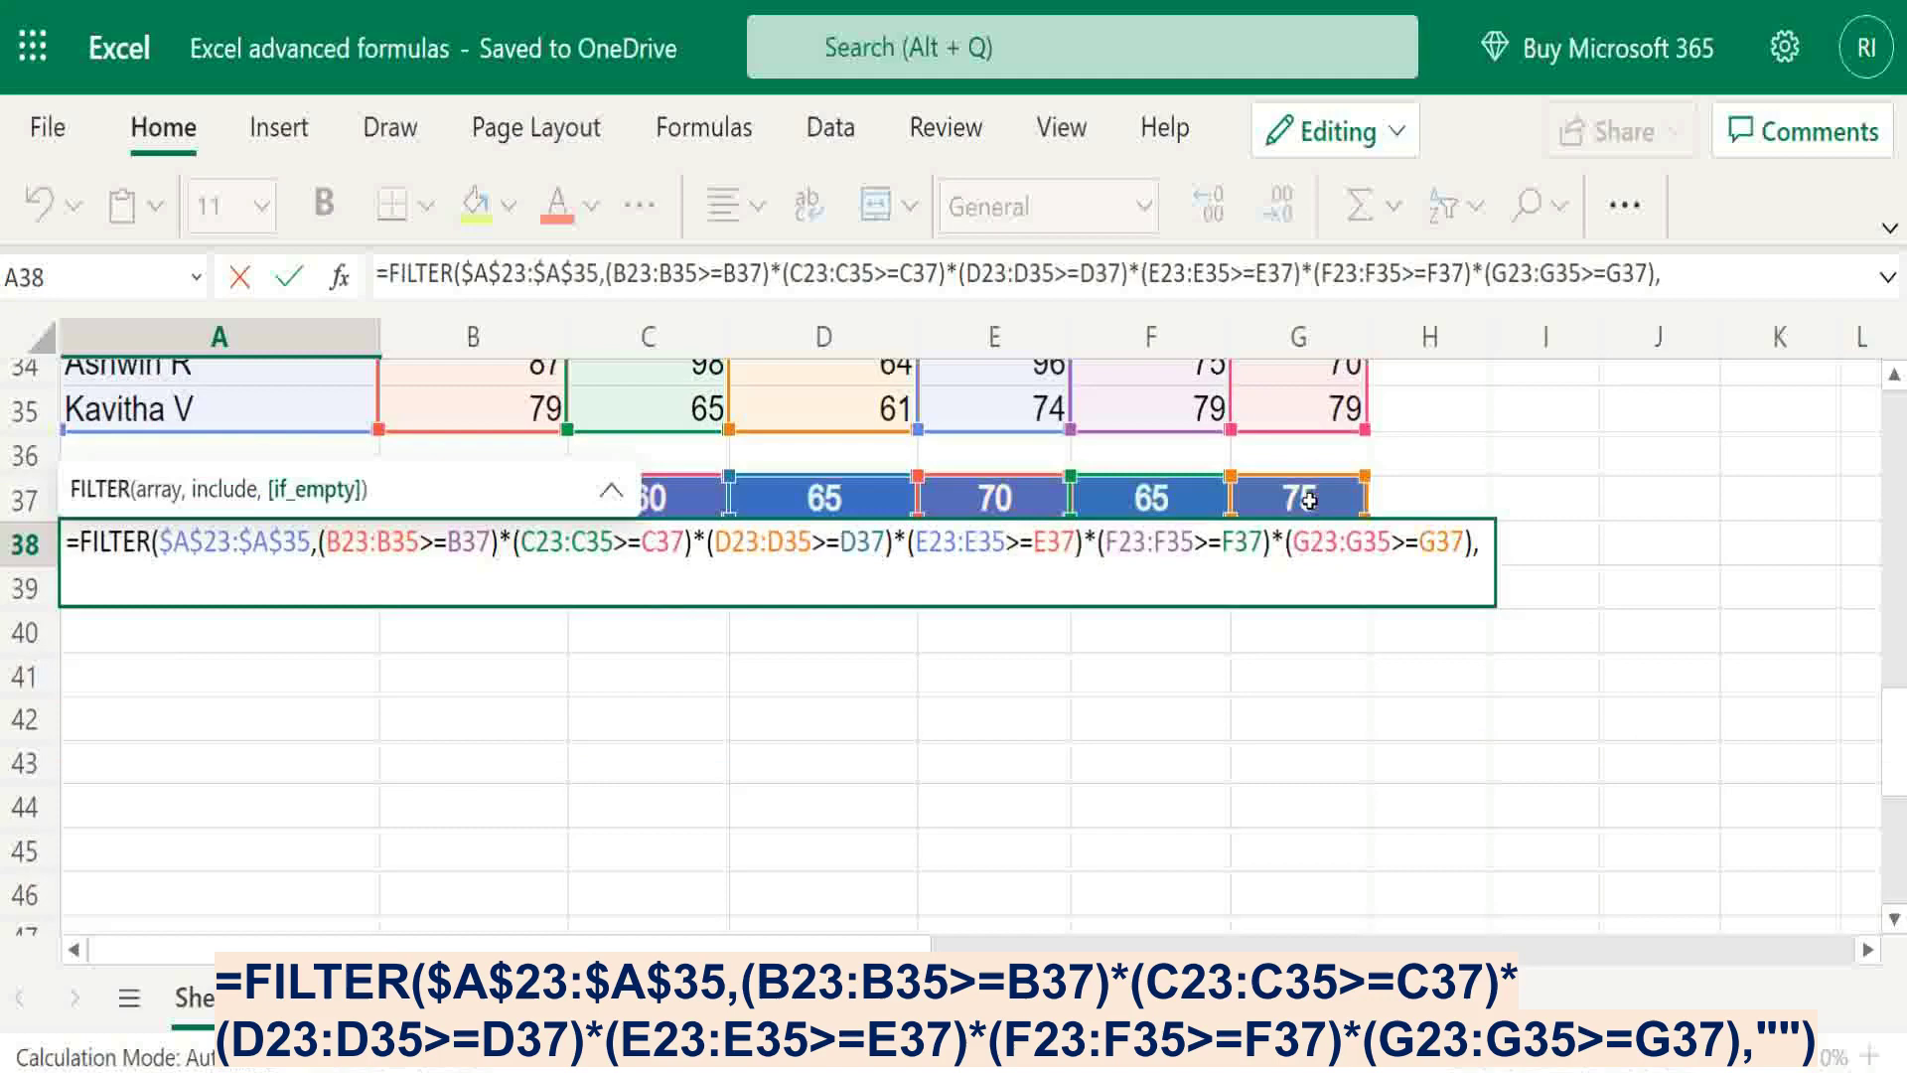
pyautogui.write('"")')
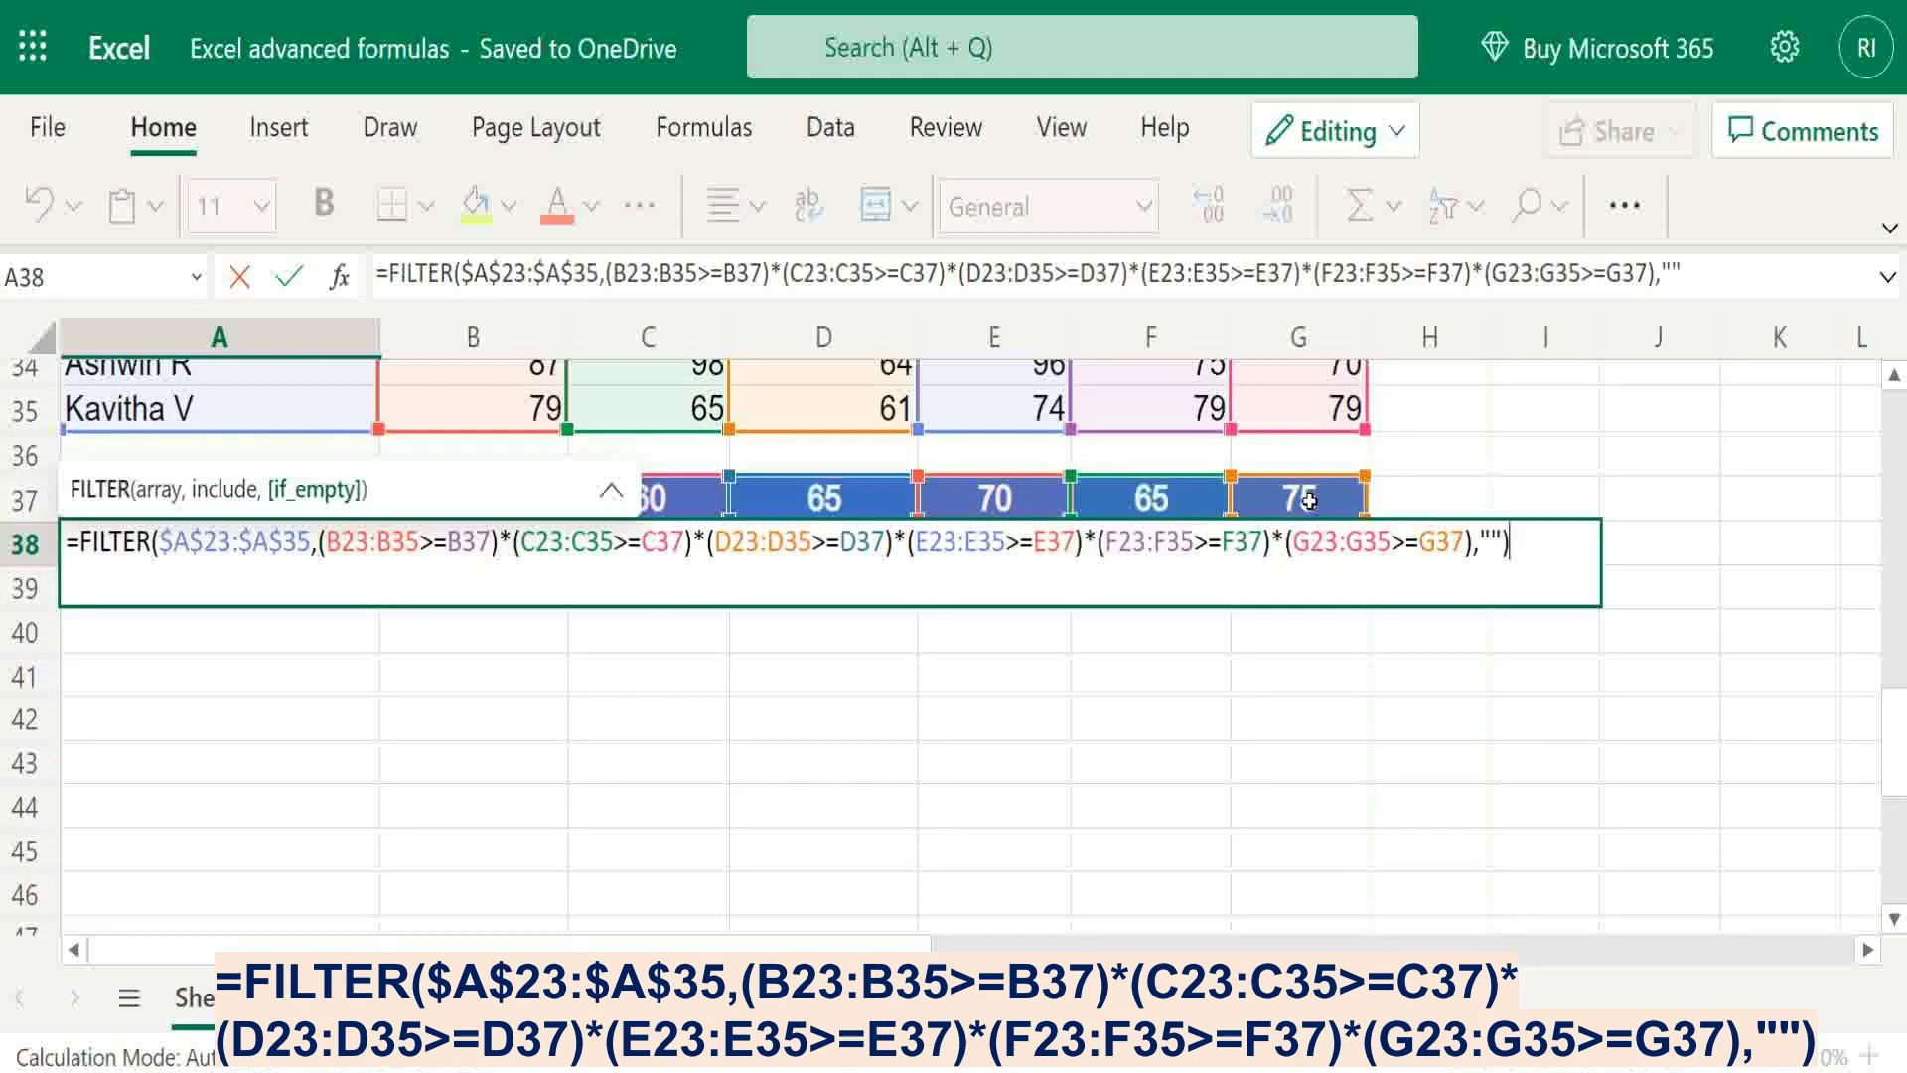
pyautogui.press('Return')
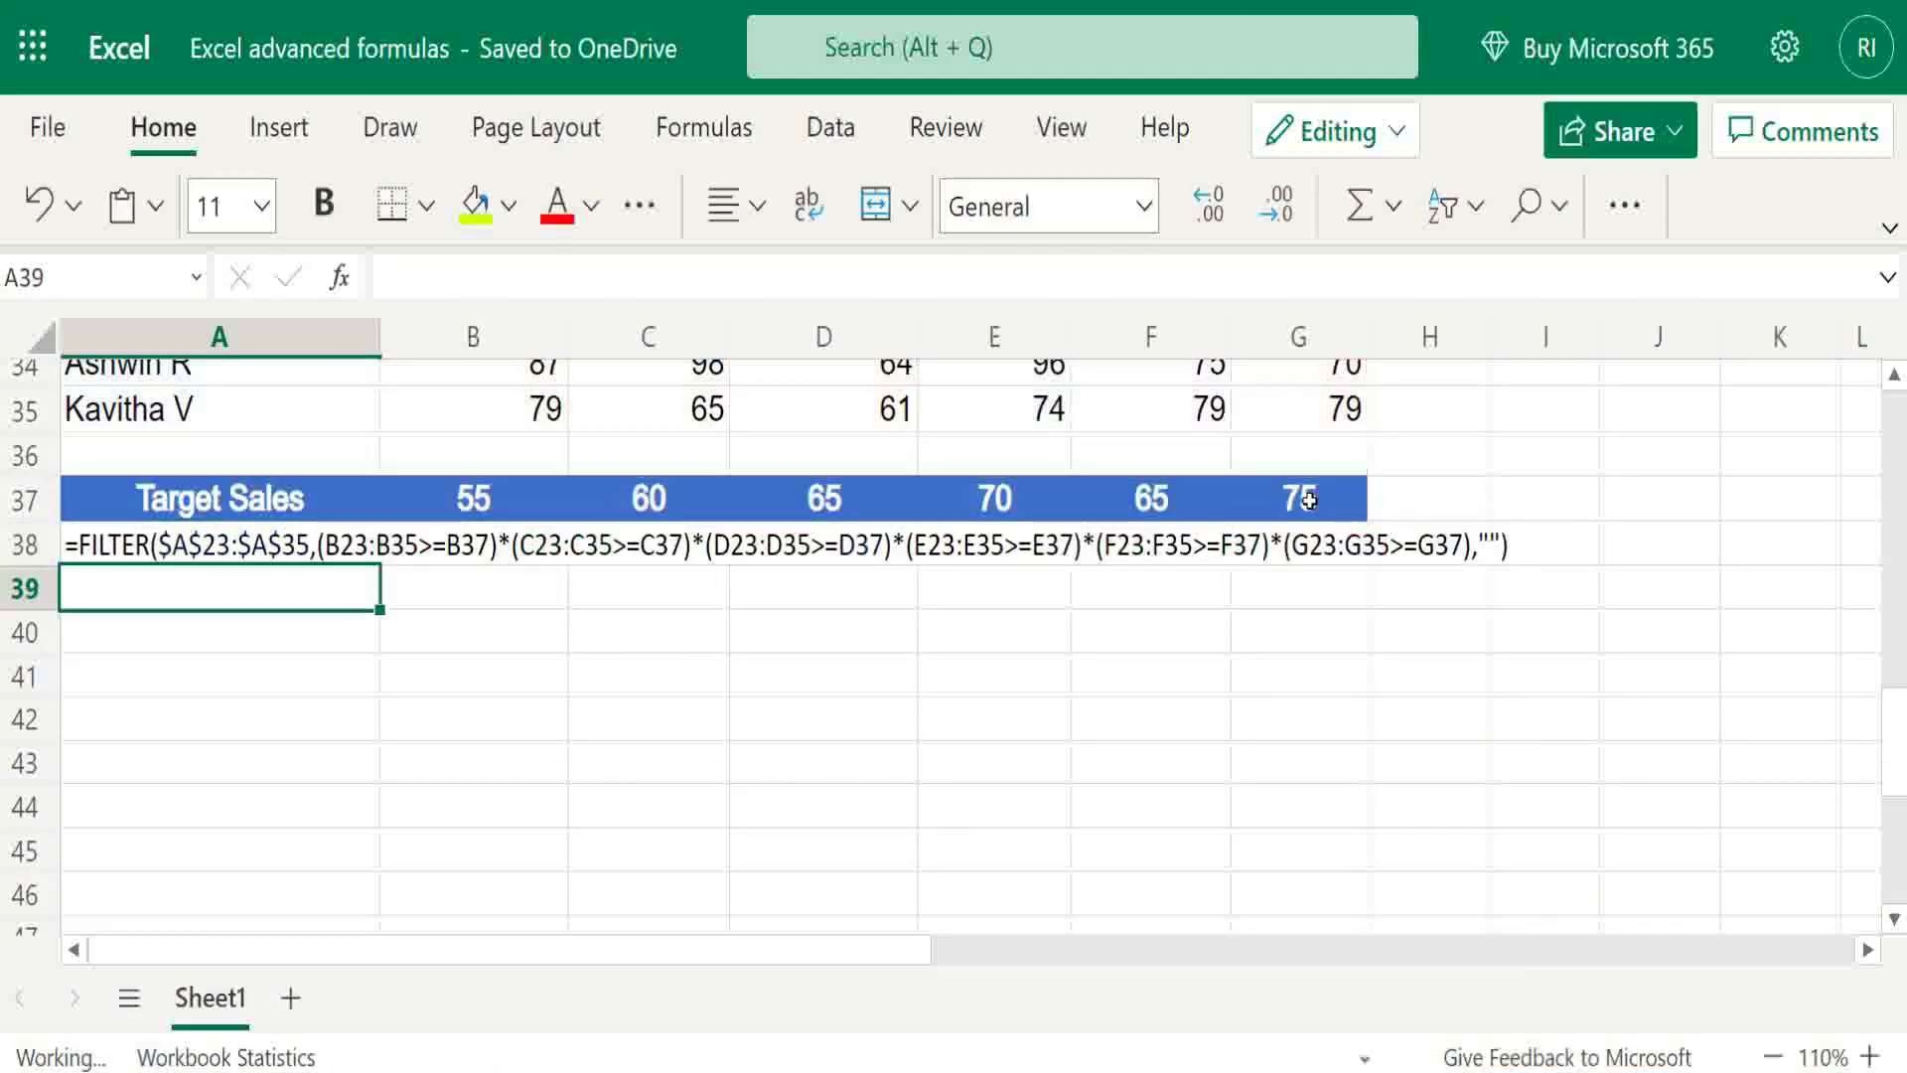
# Go to B38 beside the first qualifying salesperson and begin a formula with =.
pyautogui.scroll(3, 1309, 500)
pyautogui.press('Up')
pyautogui.press('Right')
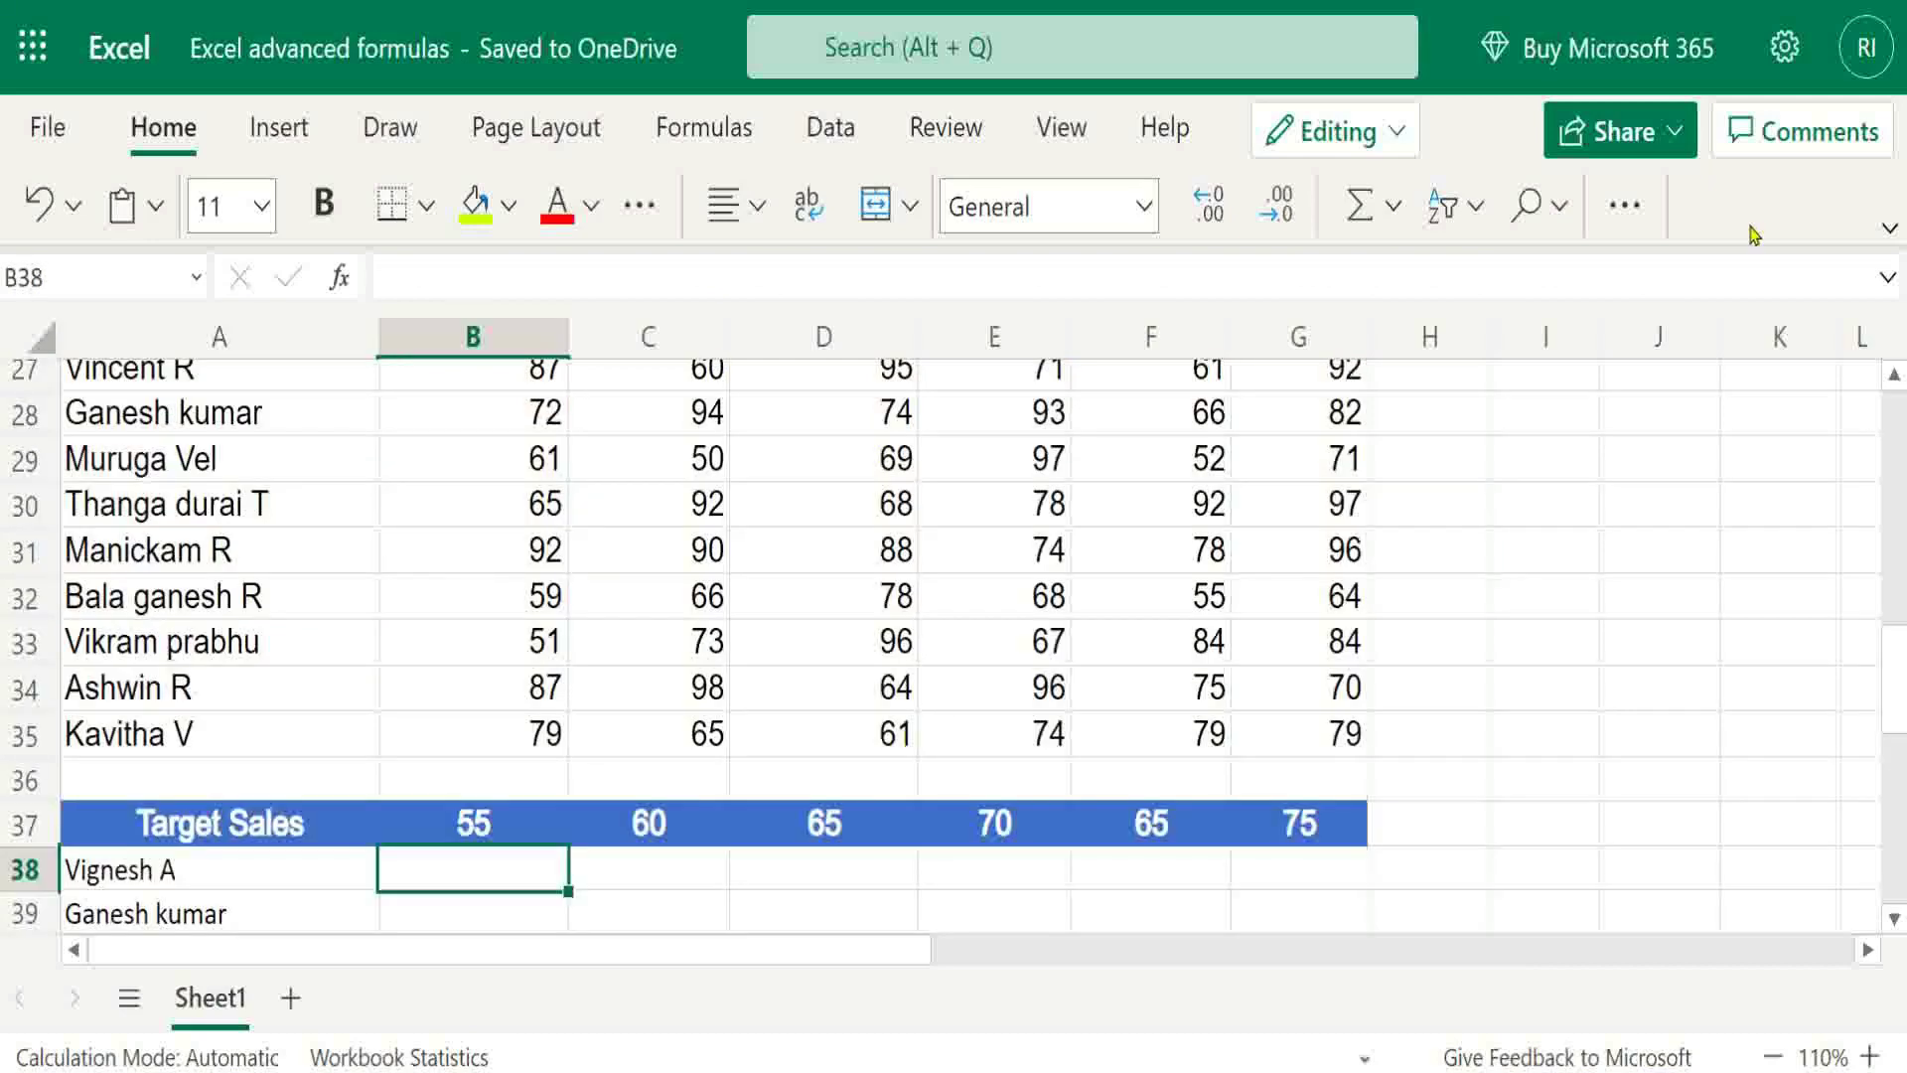
pyautogui.write('=')
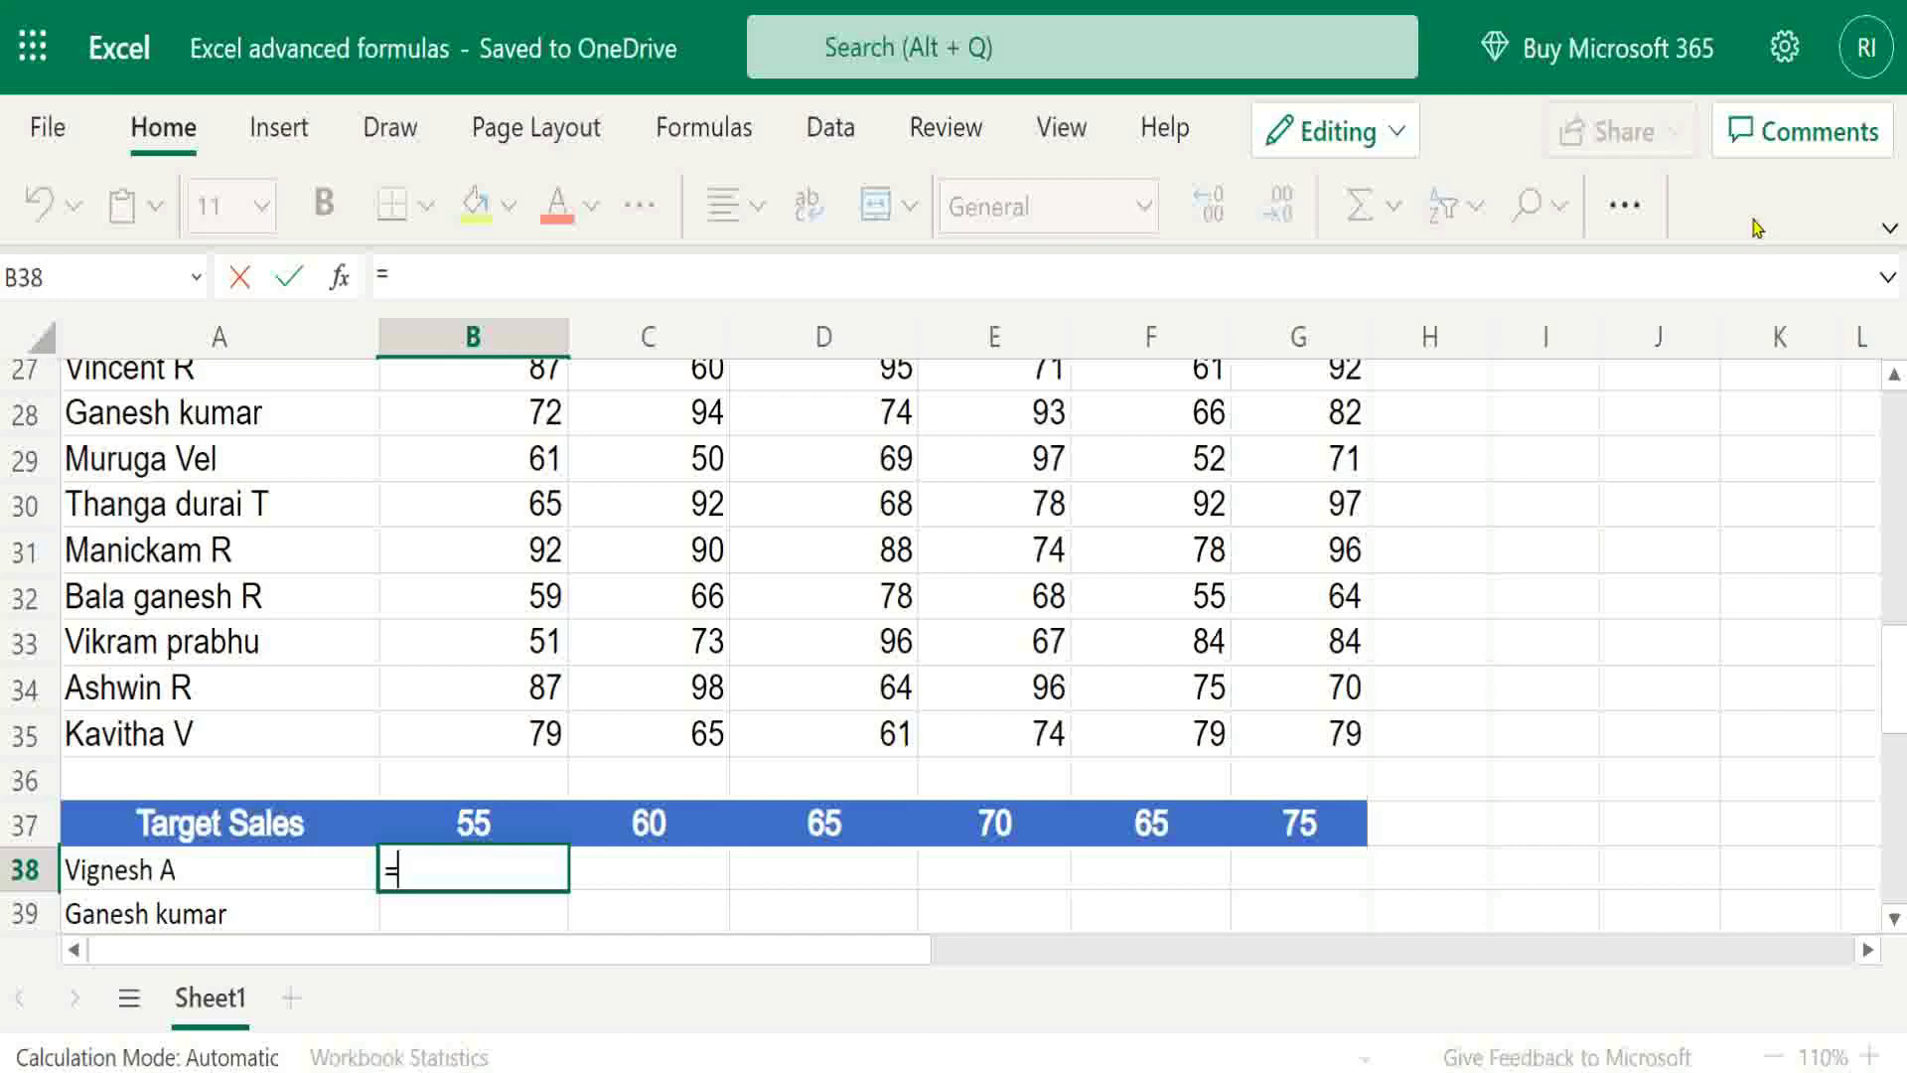
# Start =IF(XLOOKUP( in B38 using $A38 as the lookup value.
pyautogui.write('IF(X')
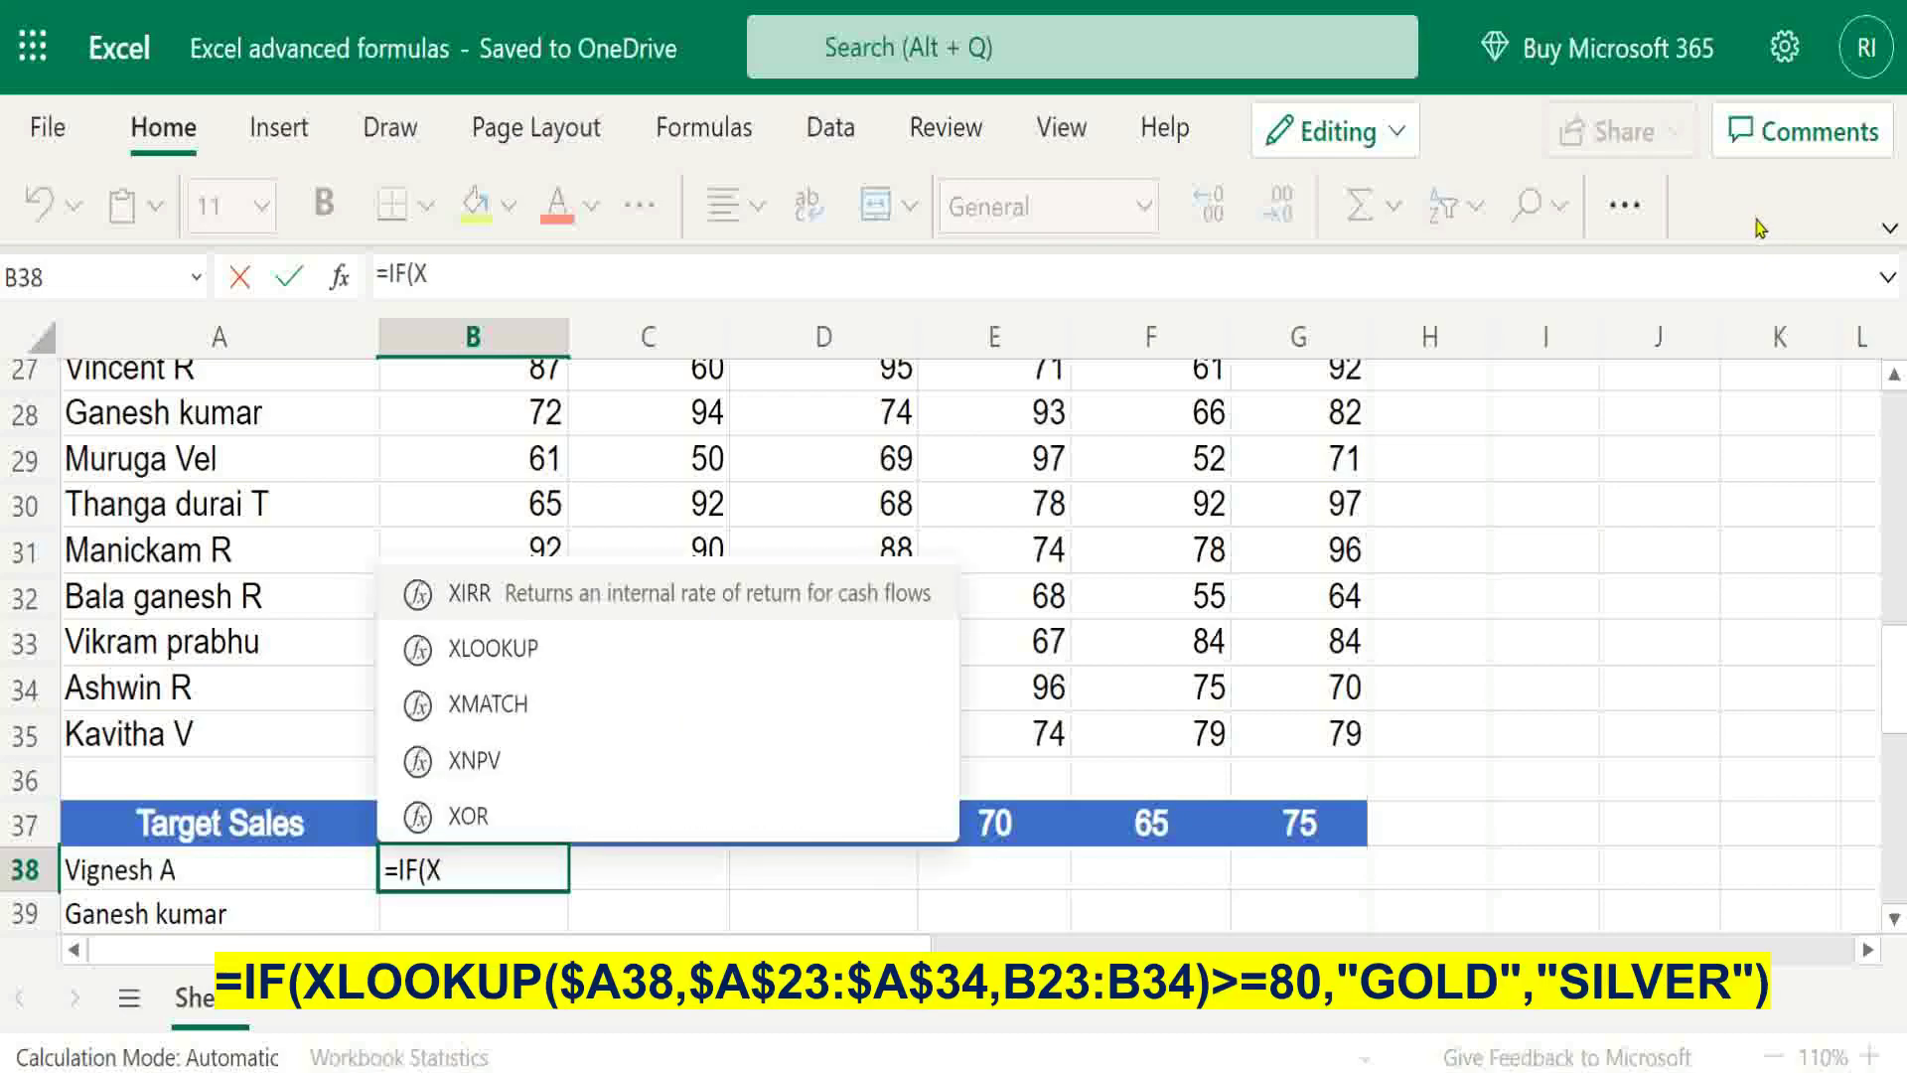
pyautogui.write('LOOKUP(')
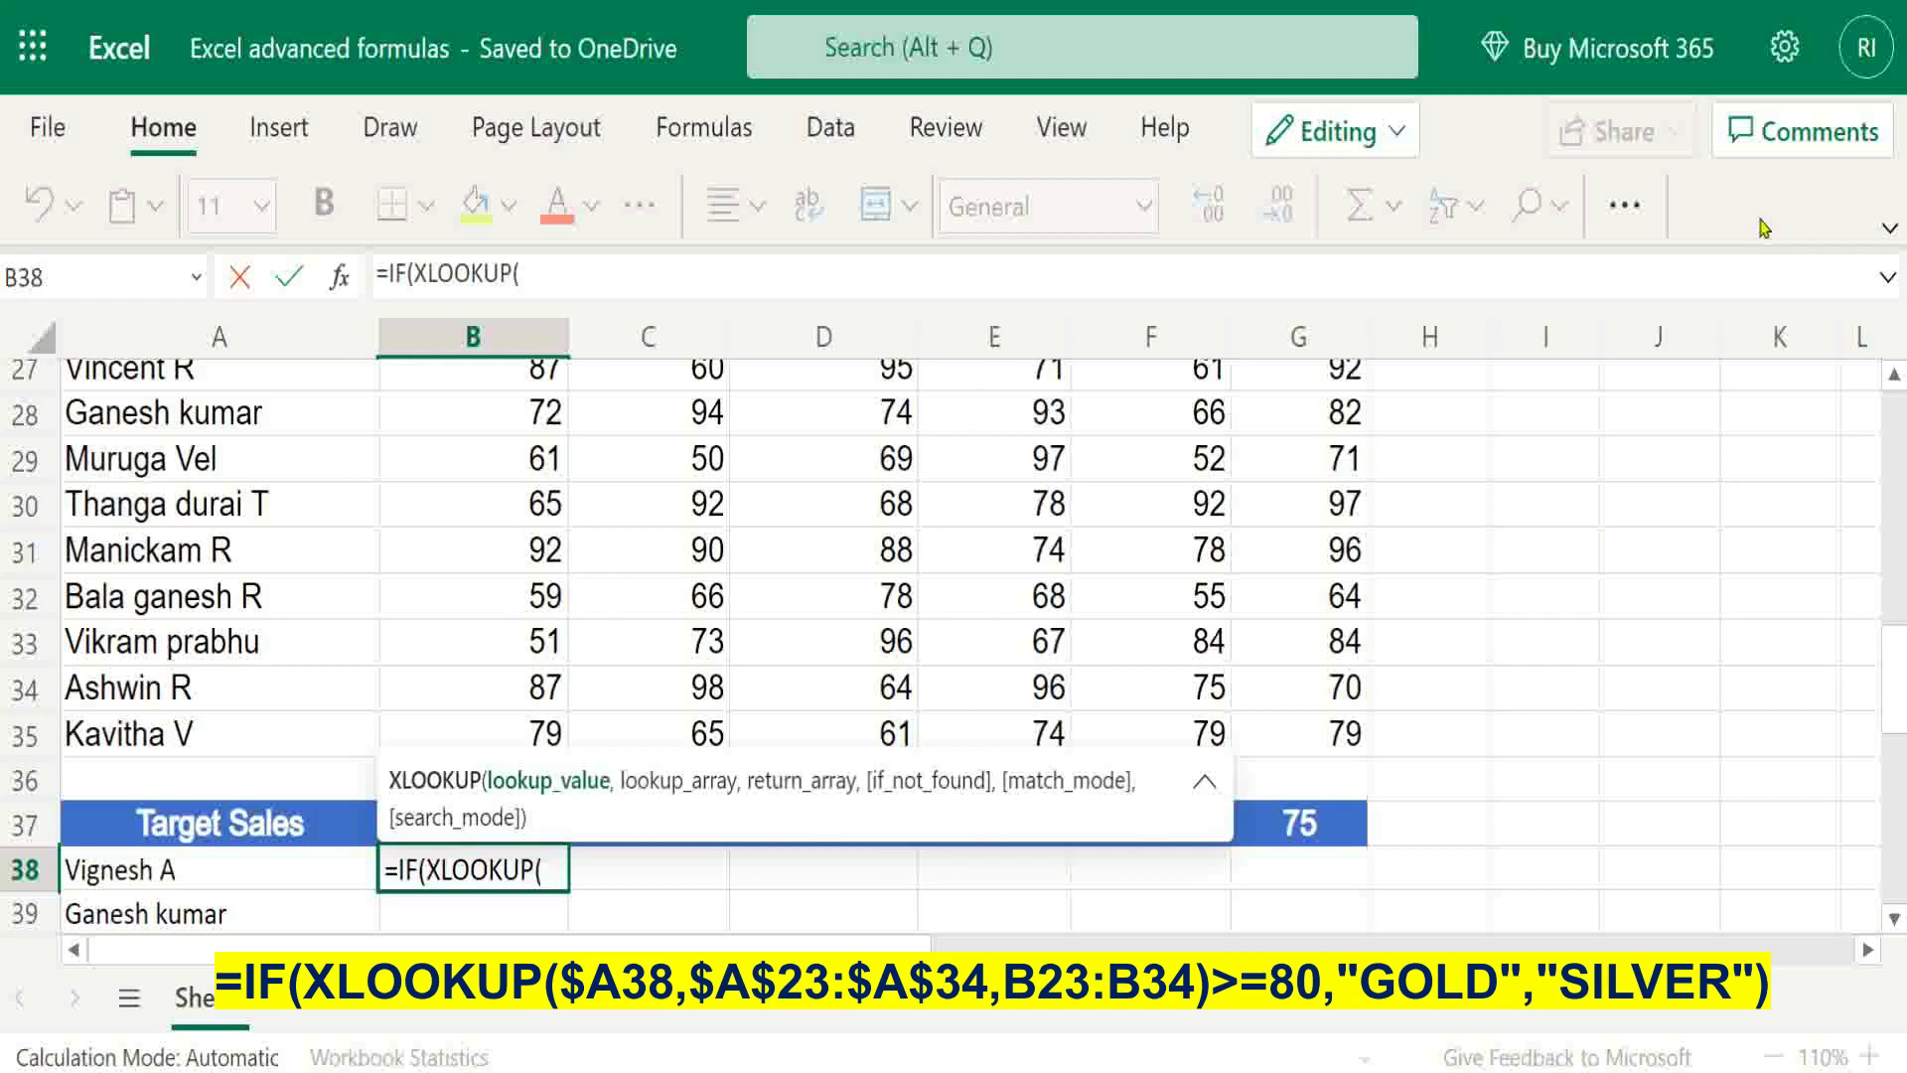
pyautogui.press('Left')
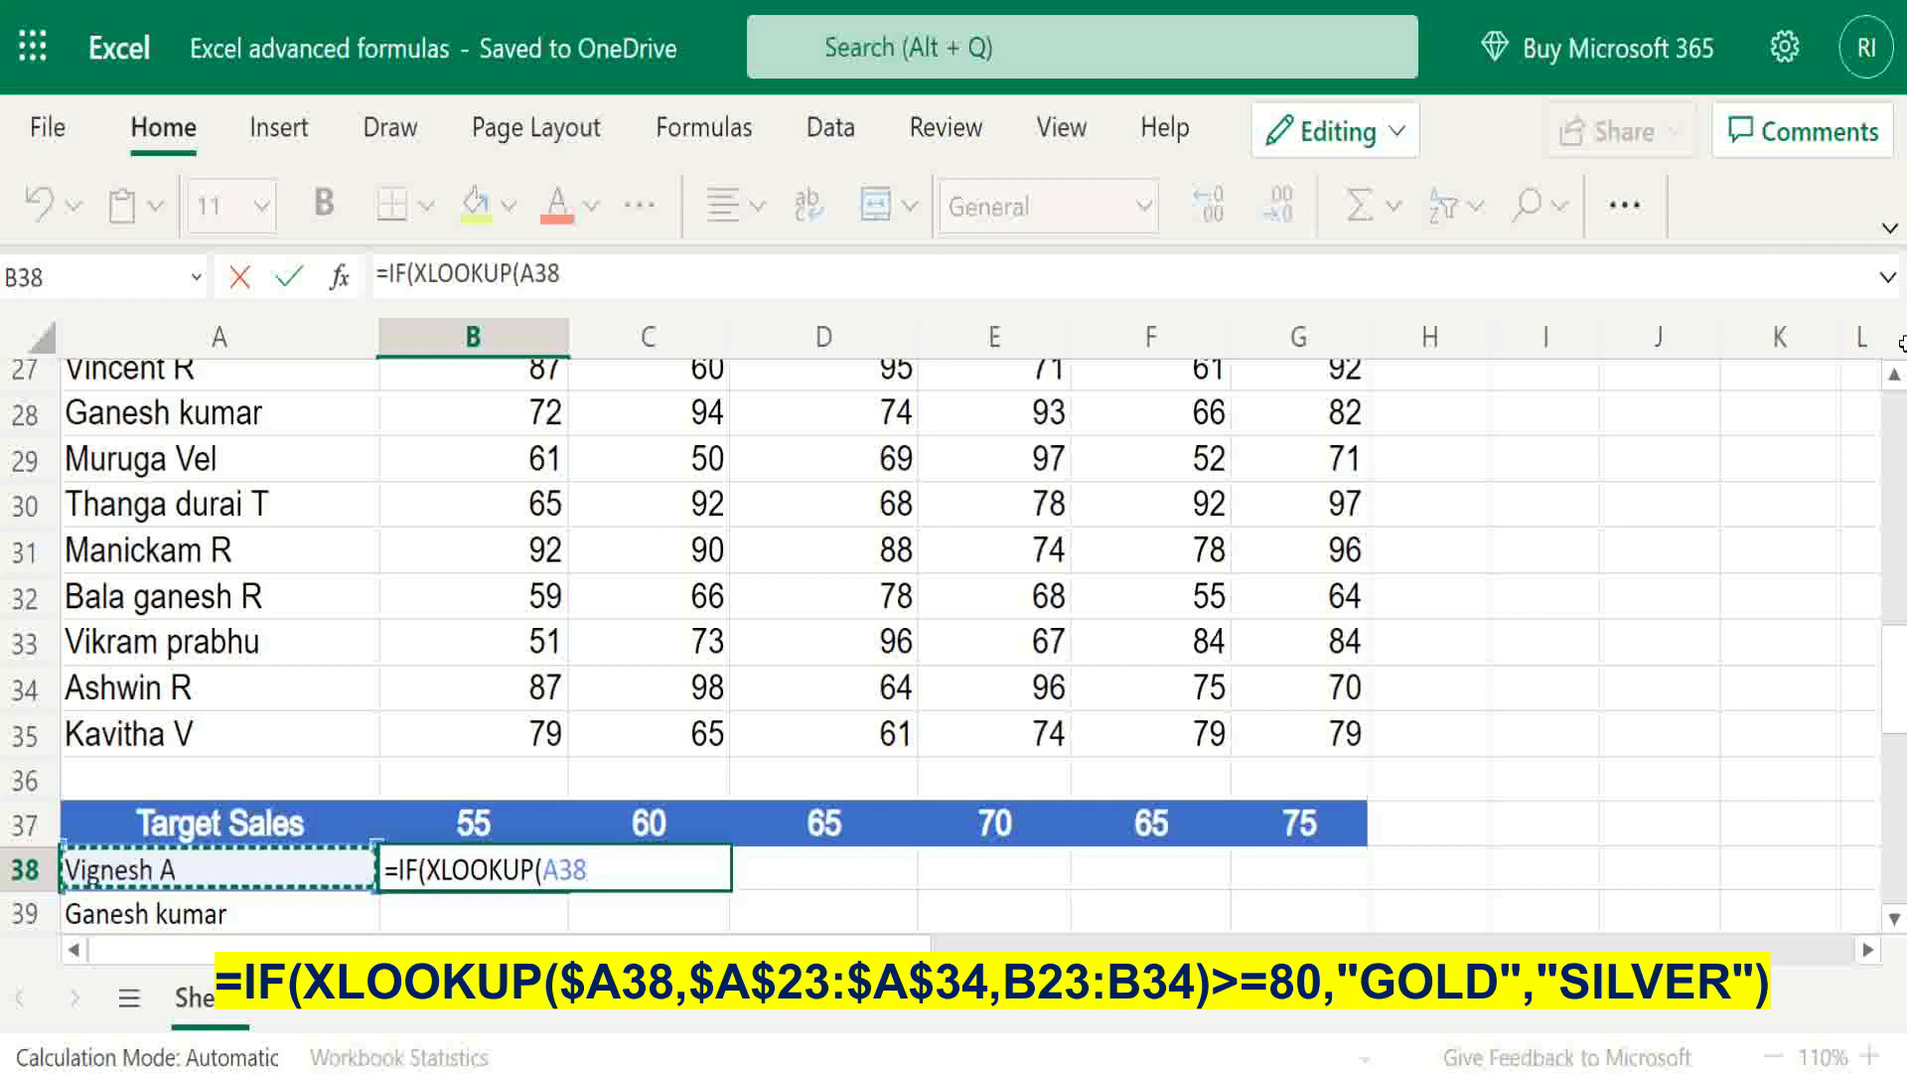
pyautogui.click(544, 870)
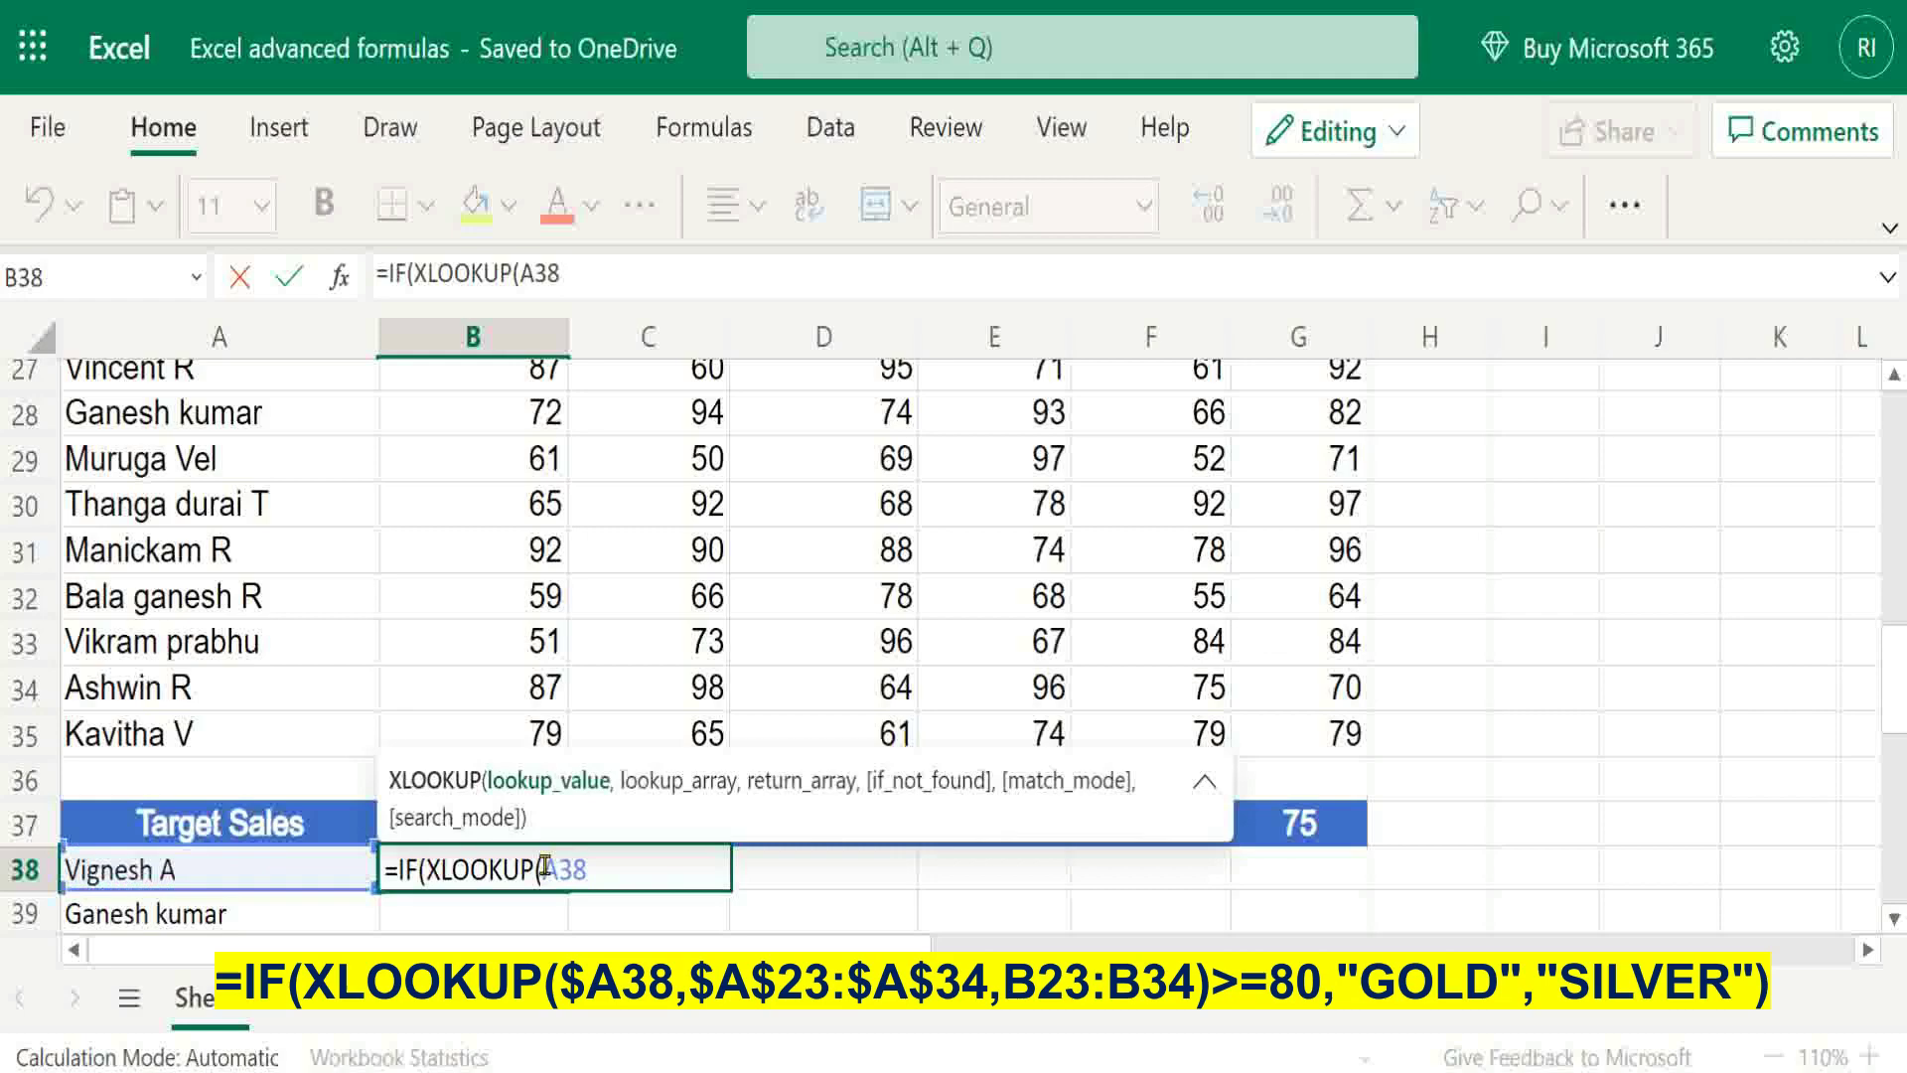
pyautogui.write('$')
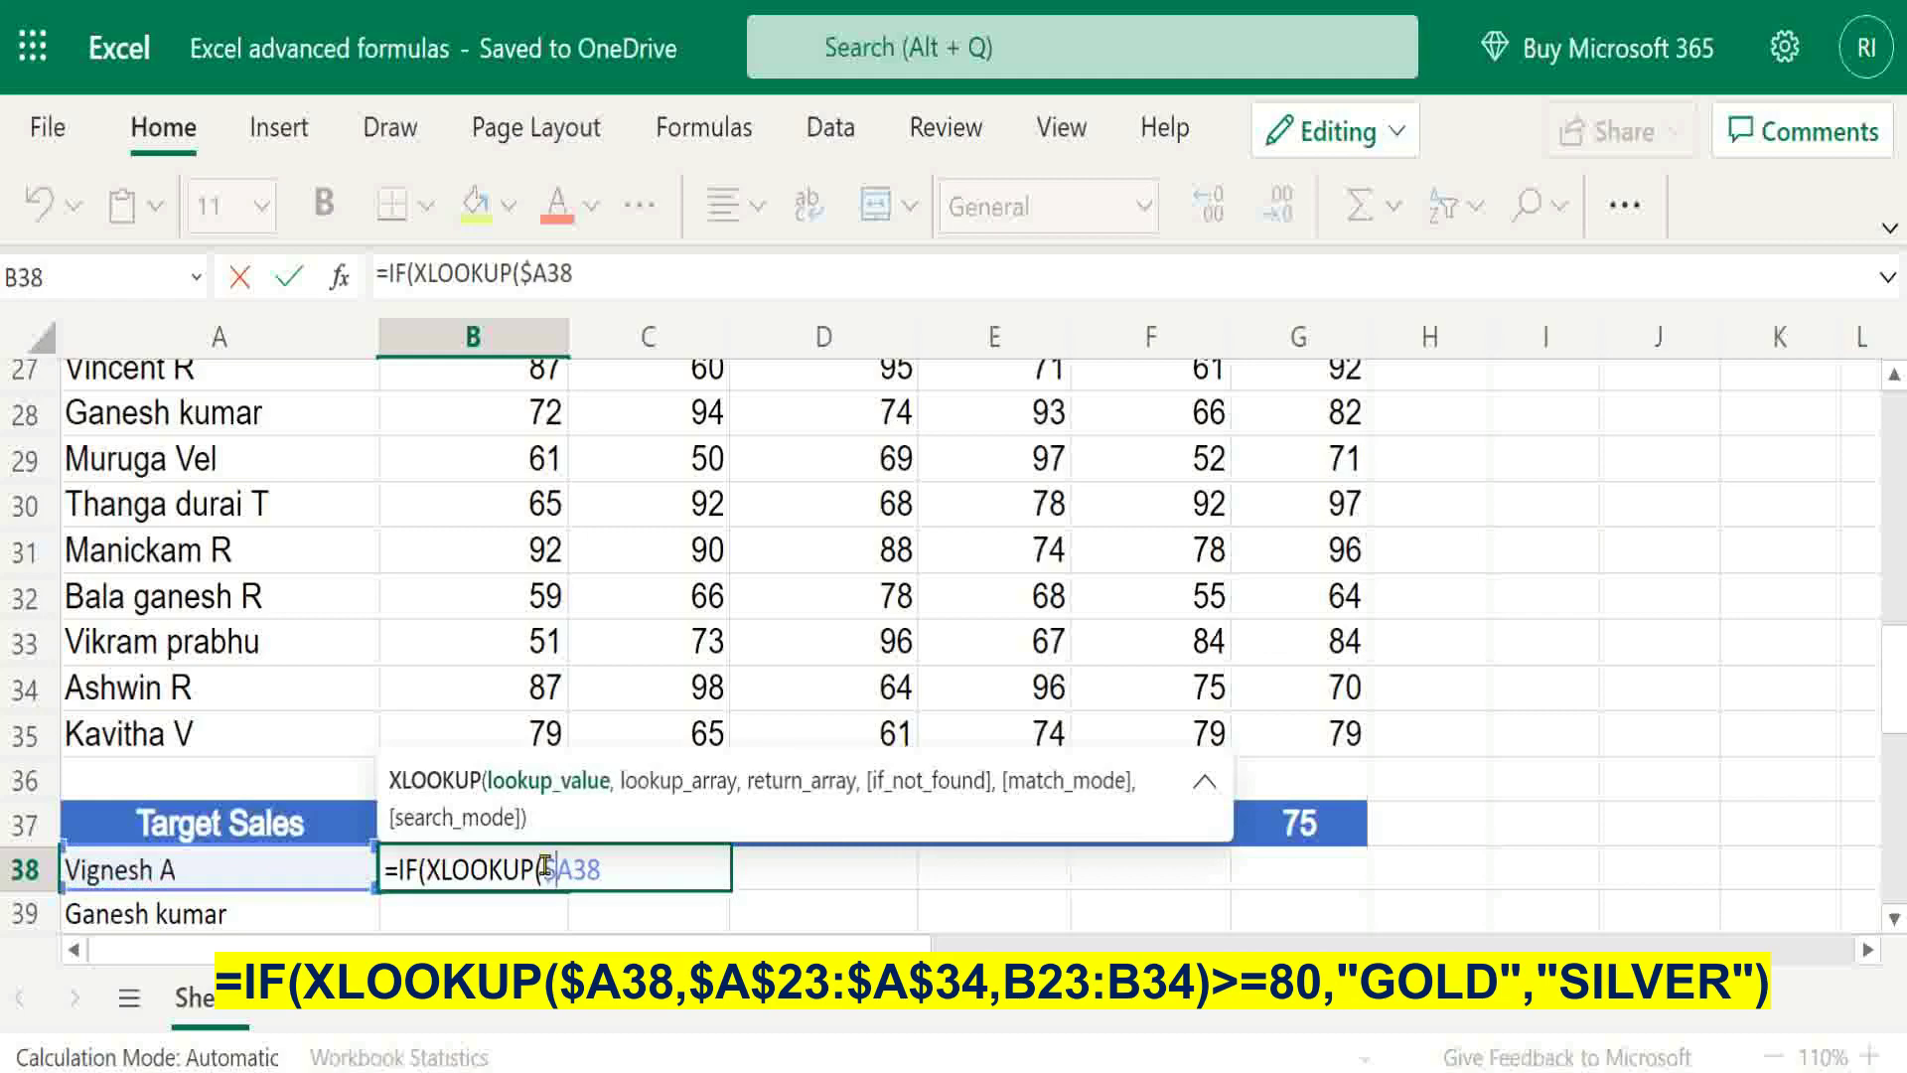
pyautogui.click(643, 870)
pyautogui.write(',')
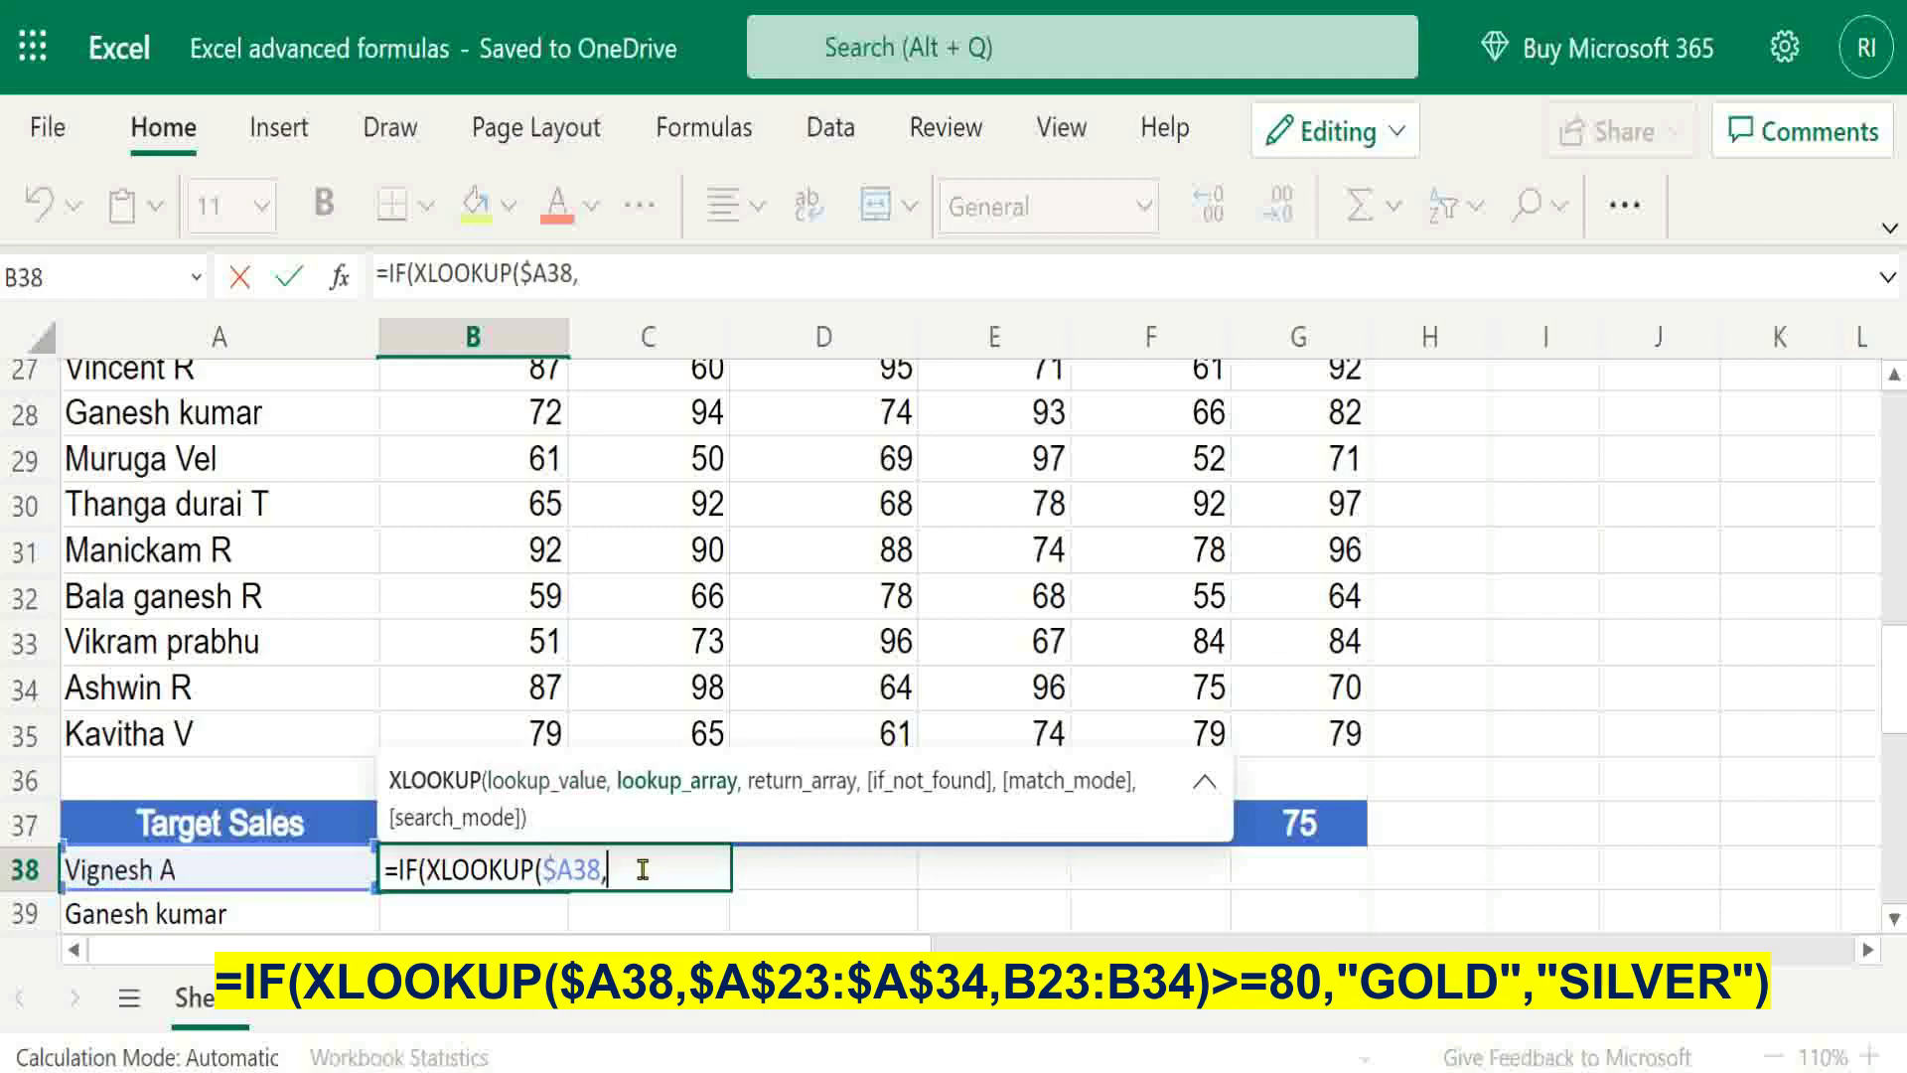
# Look up in $A$23:$A$34, return B23:B34, and show GOLD if >=80, else SILVER.
pyautogui.click(114, 394)
pyautogui.press('Up')
pyautogui.press('Up')
pyautogui.press('Up')
pyautogui.press('Up')
pyautogui.press('Up')
pyautogui.hotkey('shift', 'Down')
pyautogui.hotkey('shift', 'Down')
pyautogui.hotkey('shift', 'Down')
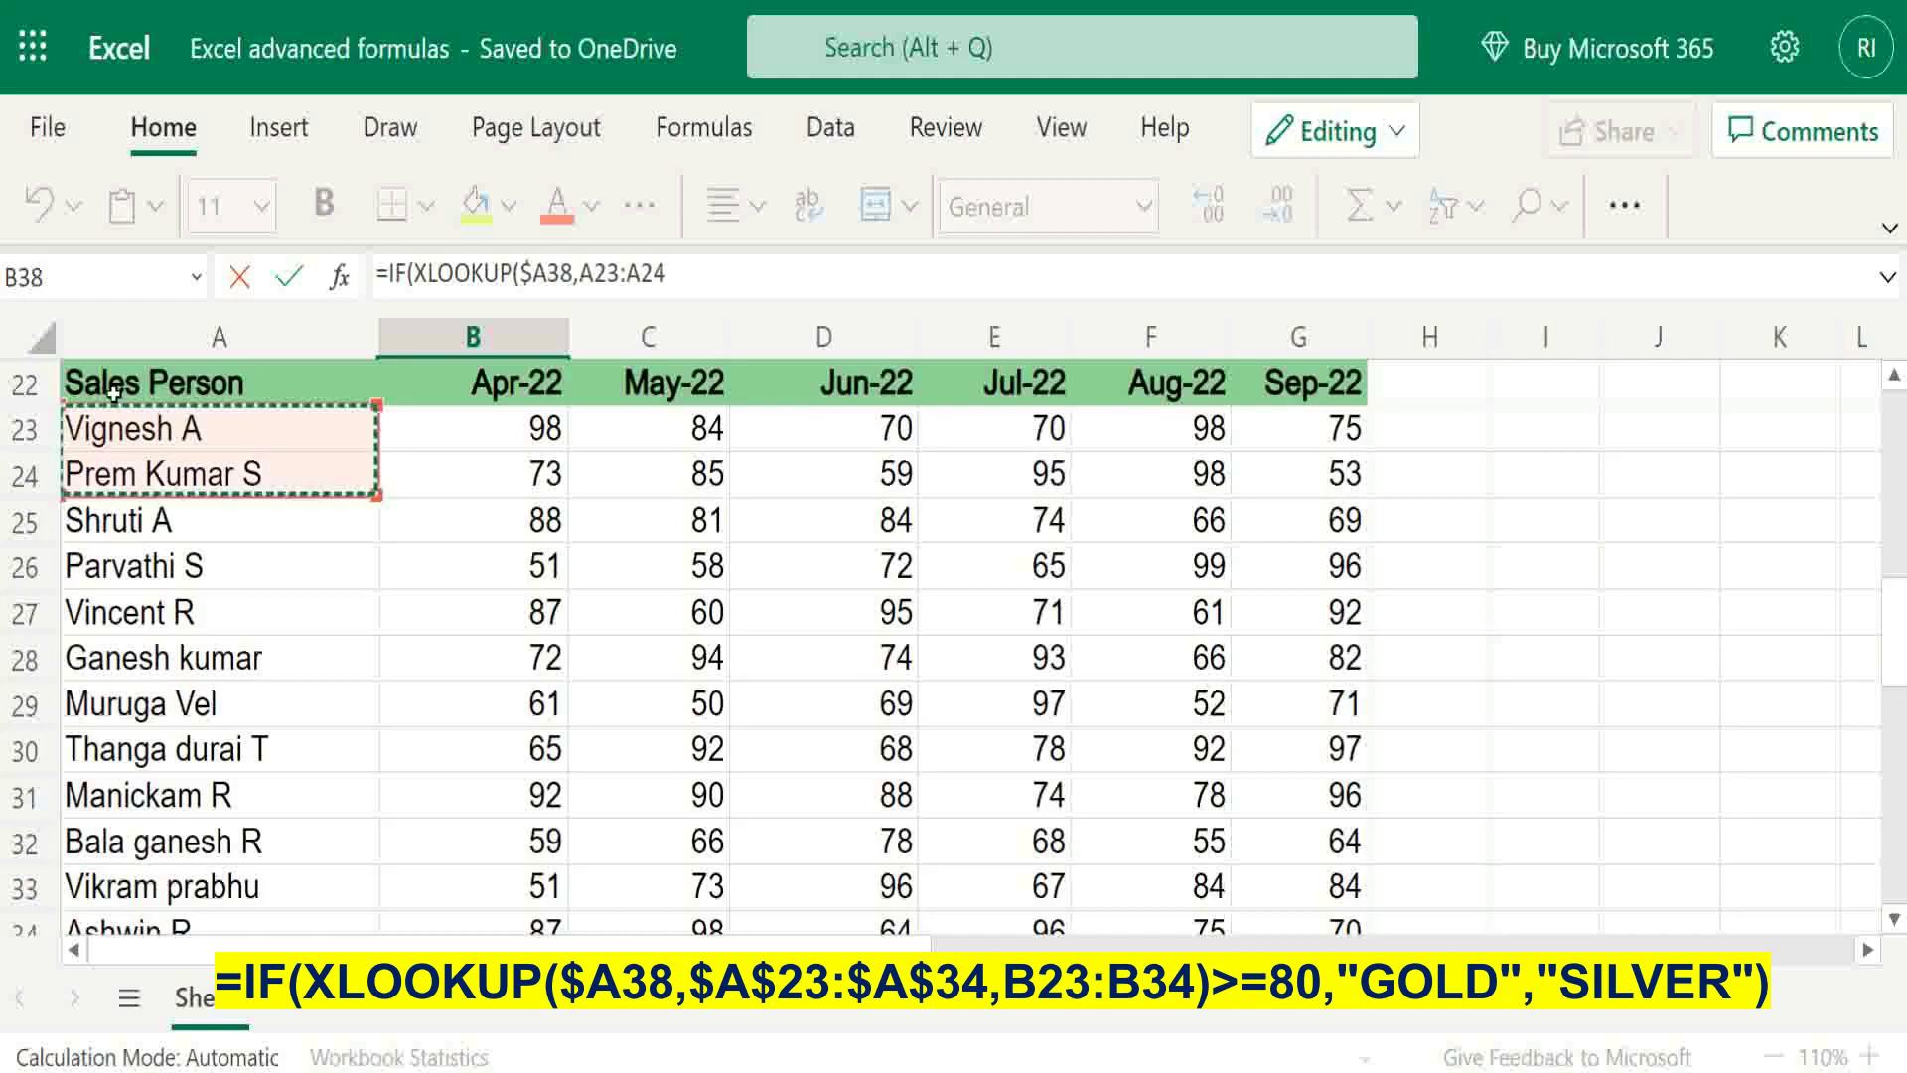
pyautogui.hotkey('shift', 'Down')
pyautogui.hotkey('shift', 'Down')
pyautogui.hotkey('shift', 'Down')
pyautogui.hotkey('shift', 'Down')
pyautogui.hotkey('shift', 'Down')
pyautogui.hotkey('shift', 'Down')
pyautogui.hotkey('shift', 'Down')
pyautogui.hotkey('shift', 'Down')
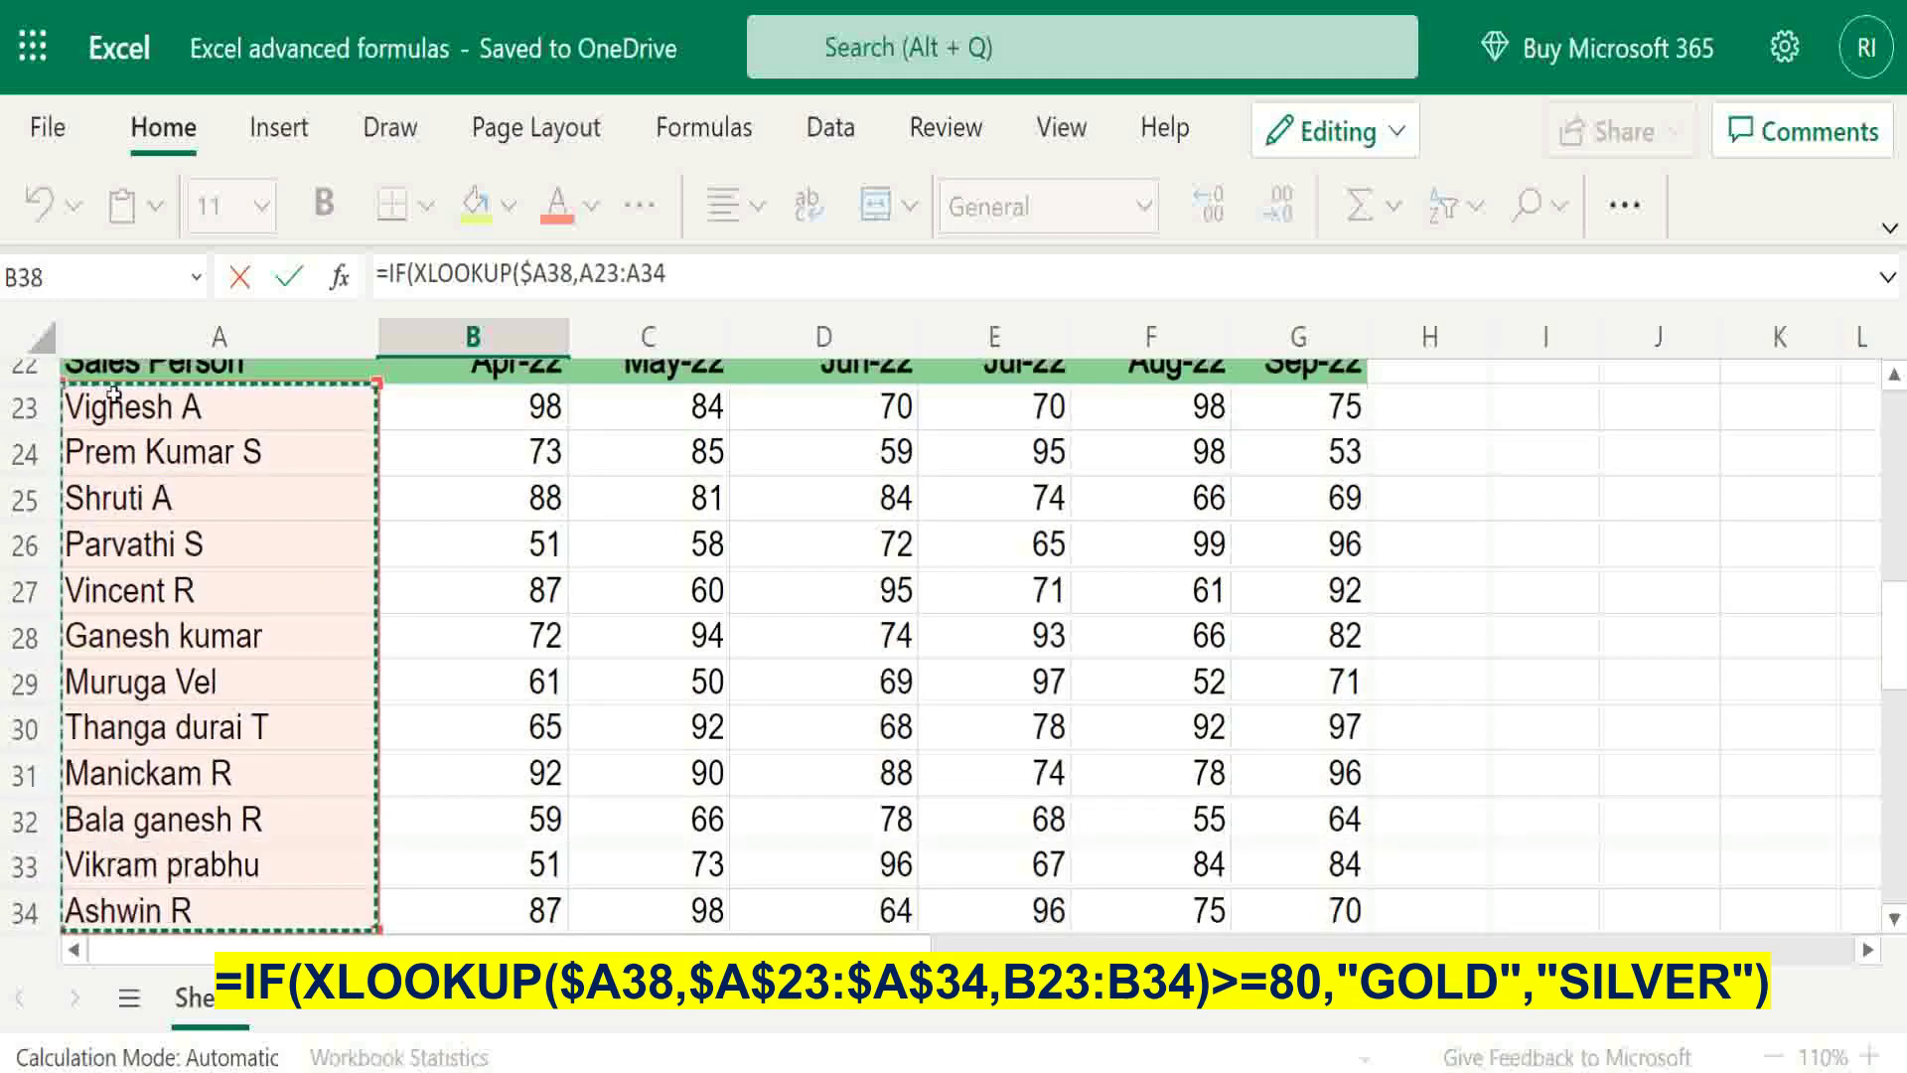
pyautogui.press('F4')
pyautogui.write(',')
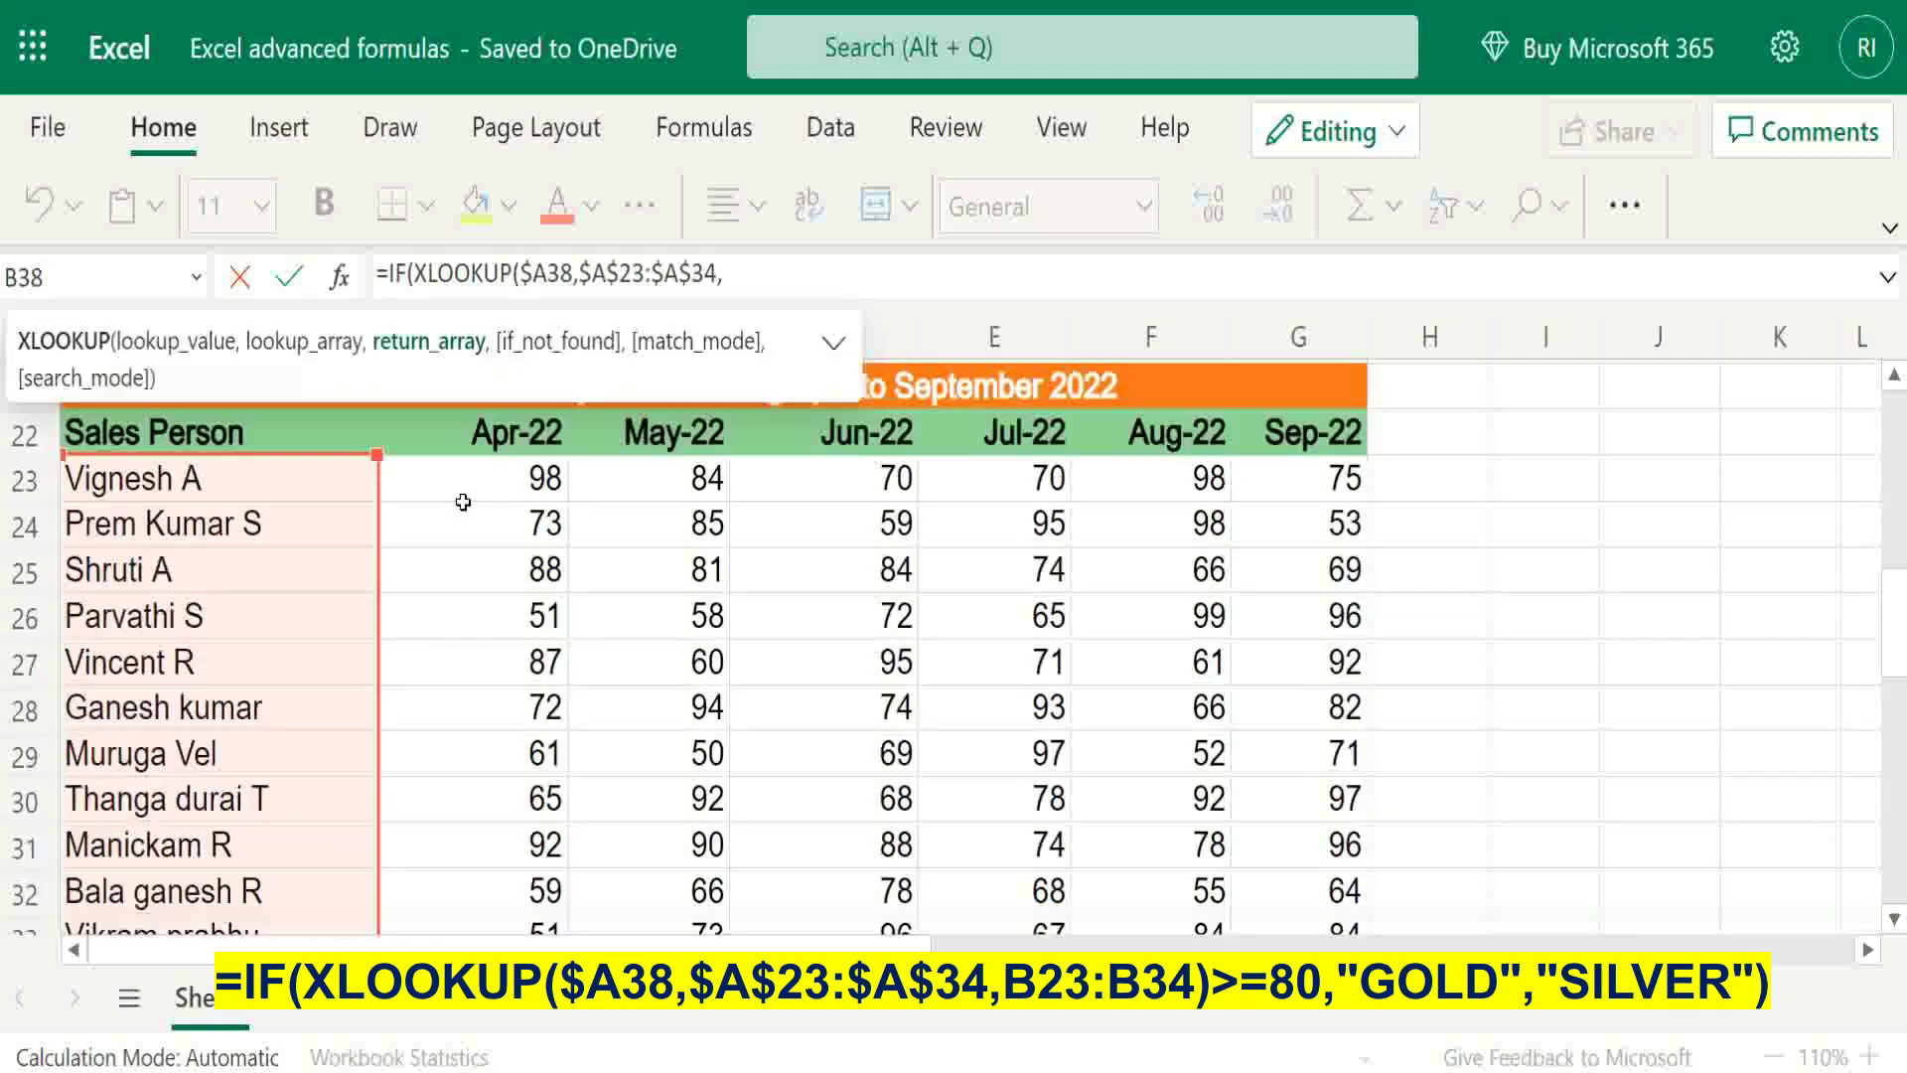
pyautogui.click(497, 475)
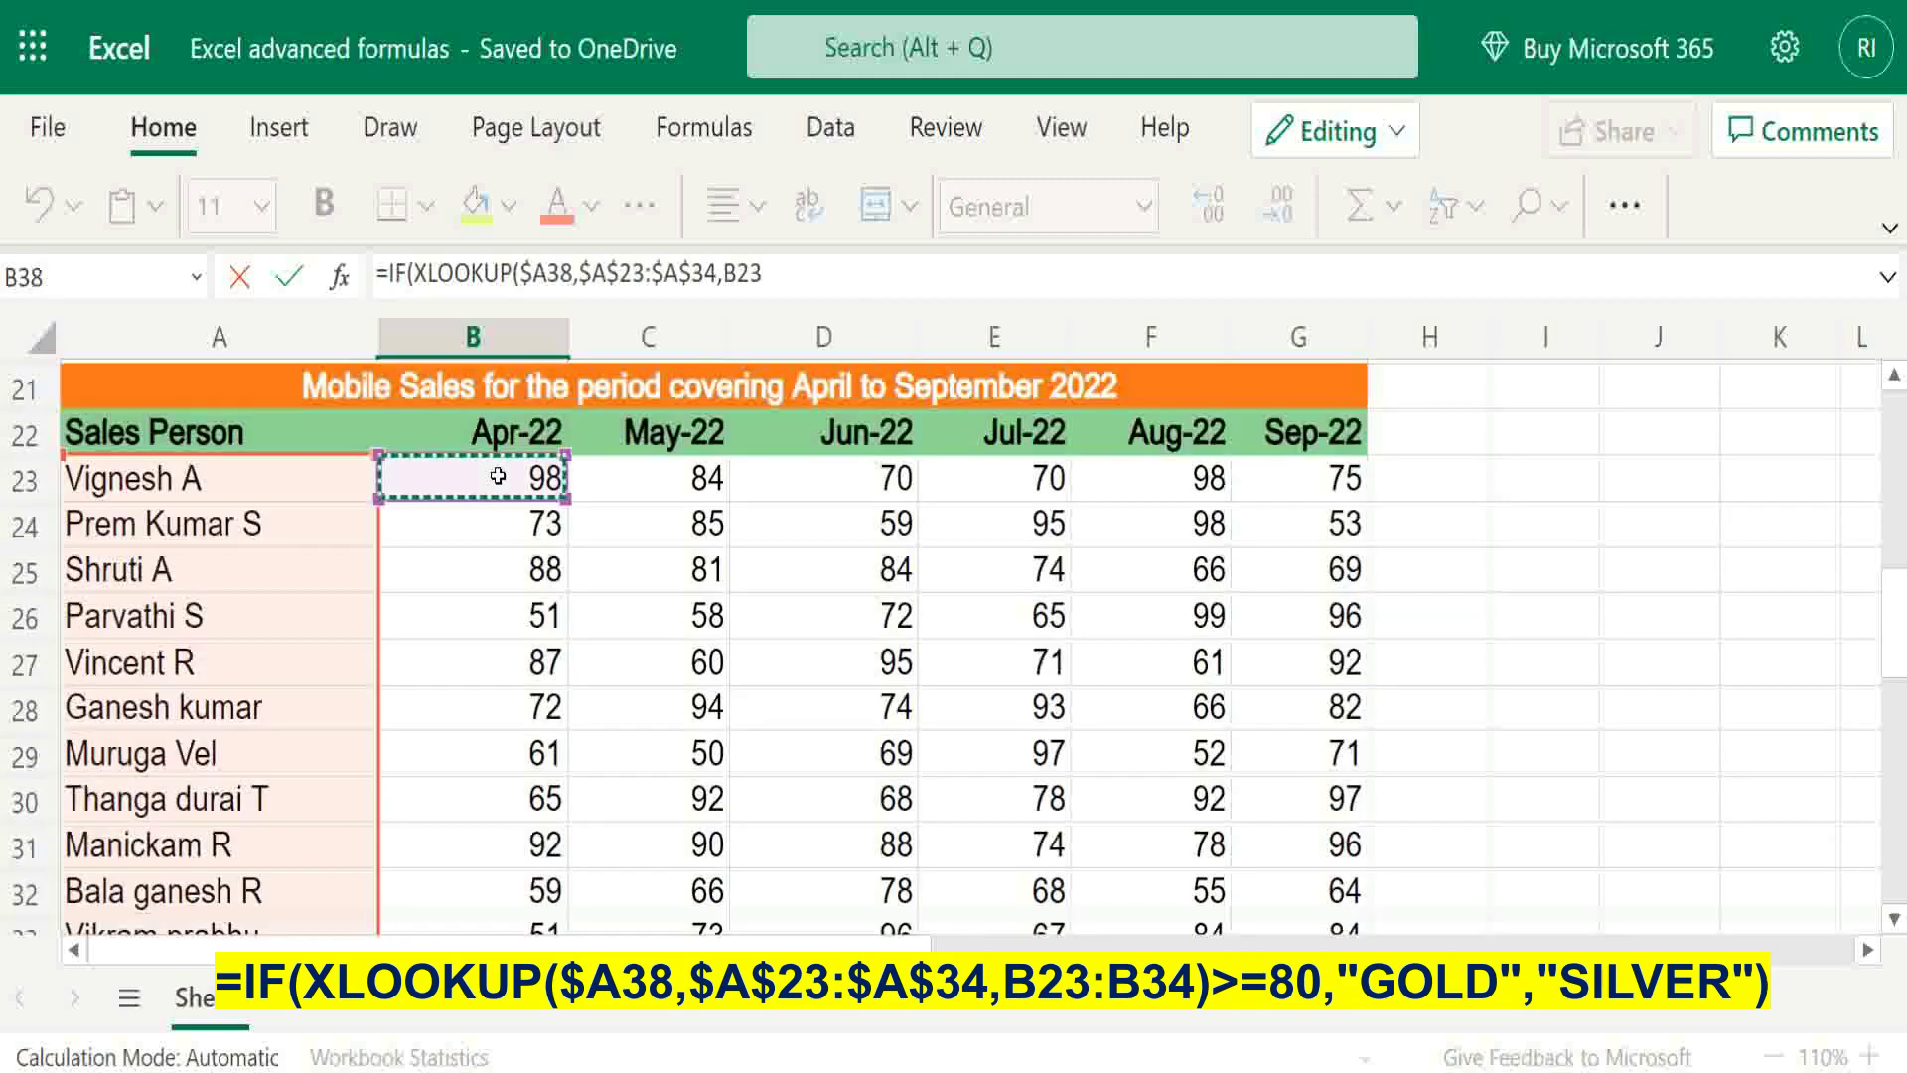
pyautogui.hotkey('shift', 'Down')
pyautogui.hotkey('shift', 'Down')
pyautogui.hotkey('shift', 'Down')
pyautogui.hotkey('shift', 'Down')
pyautogui.hotkey('shift', 'Down')
pyautogui.hotkey('shift', 'Down')
pyautogui.hotkey('shift', 'Down')
pyautogui.hotkey('shift', 'Down')
pyautogui.hotkey('shift', 'Down')
pyautogui.hotkey('shift', 'Down')
pyautogui.hotkey('shift', 'Down')
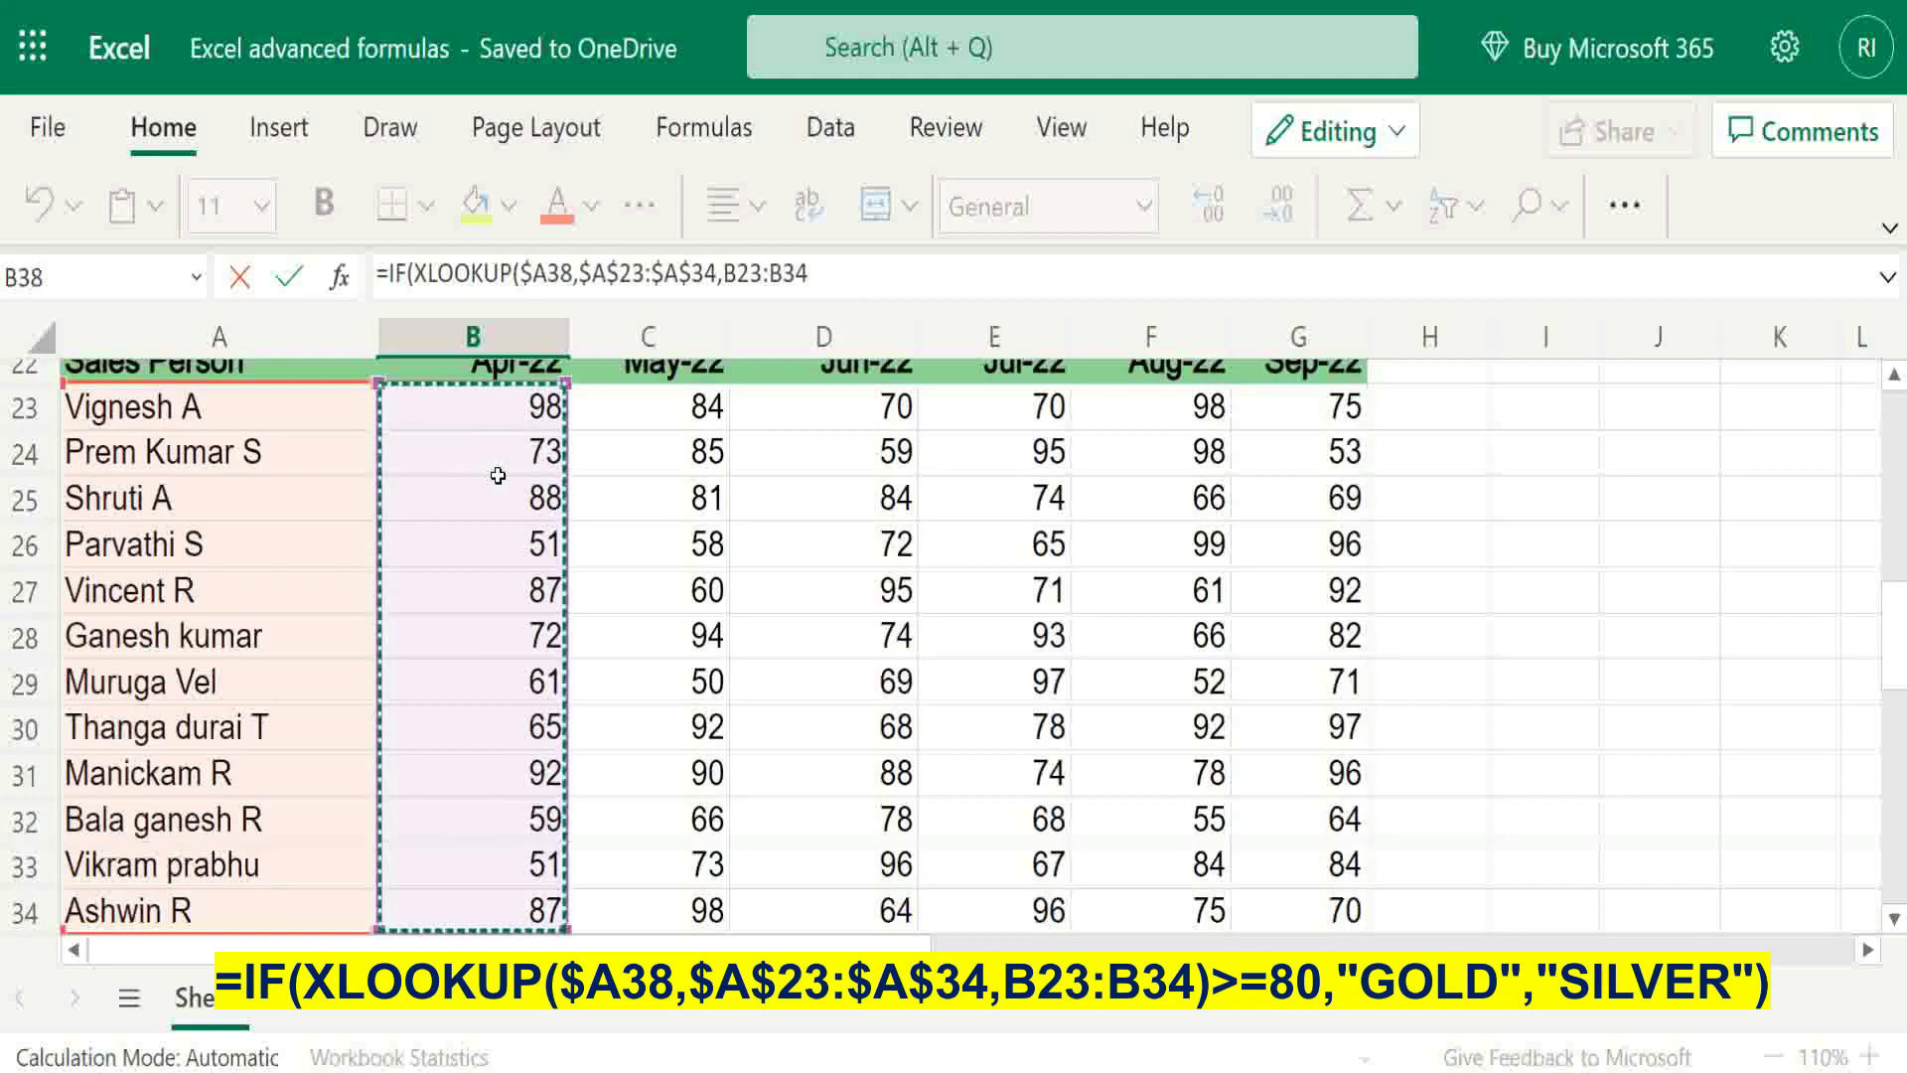
pyautogui.write(')')
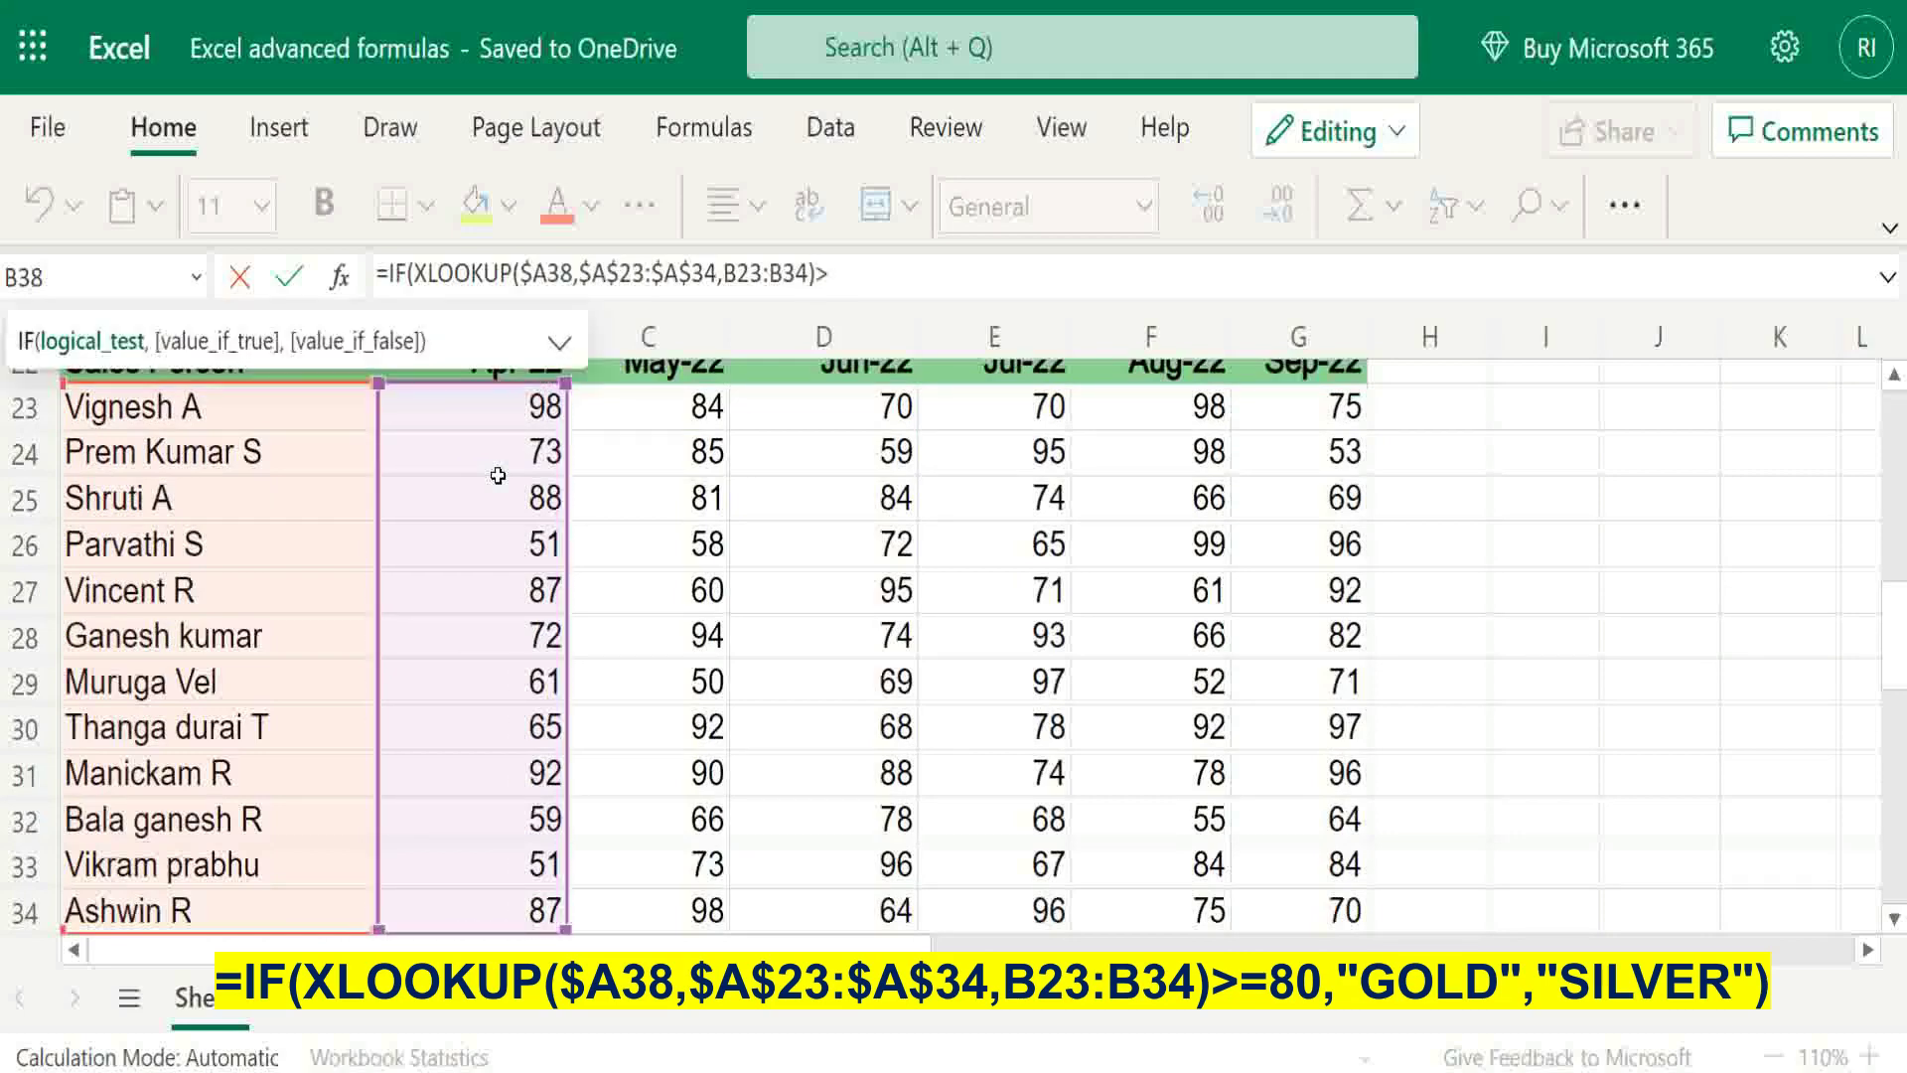
pyautogui.write('>=80,')
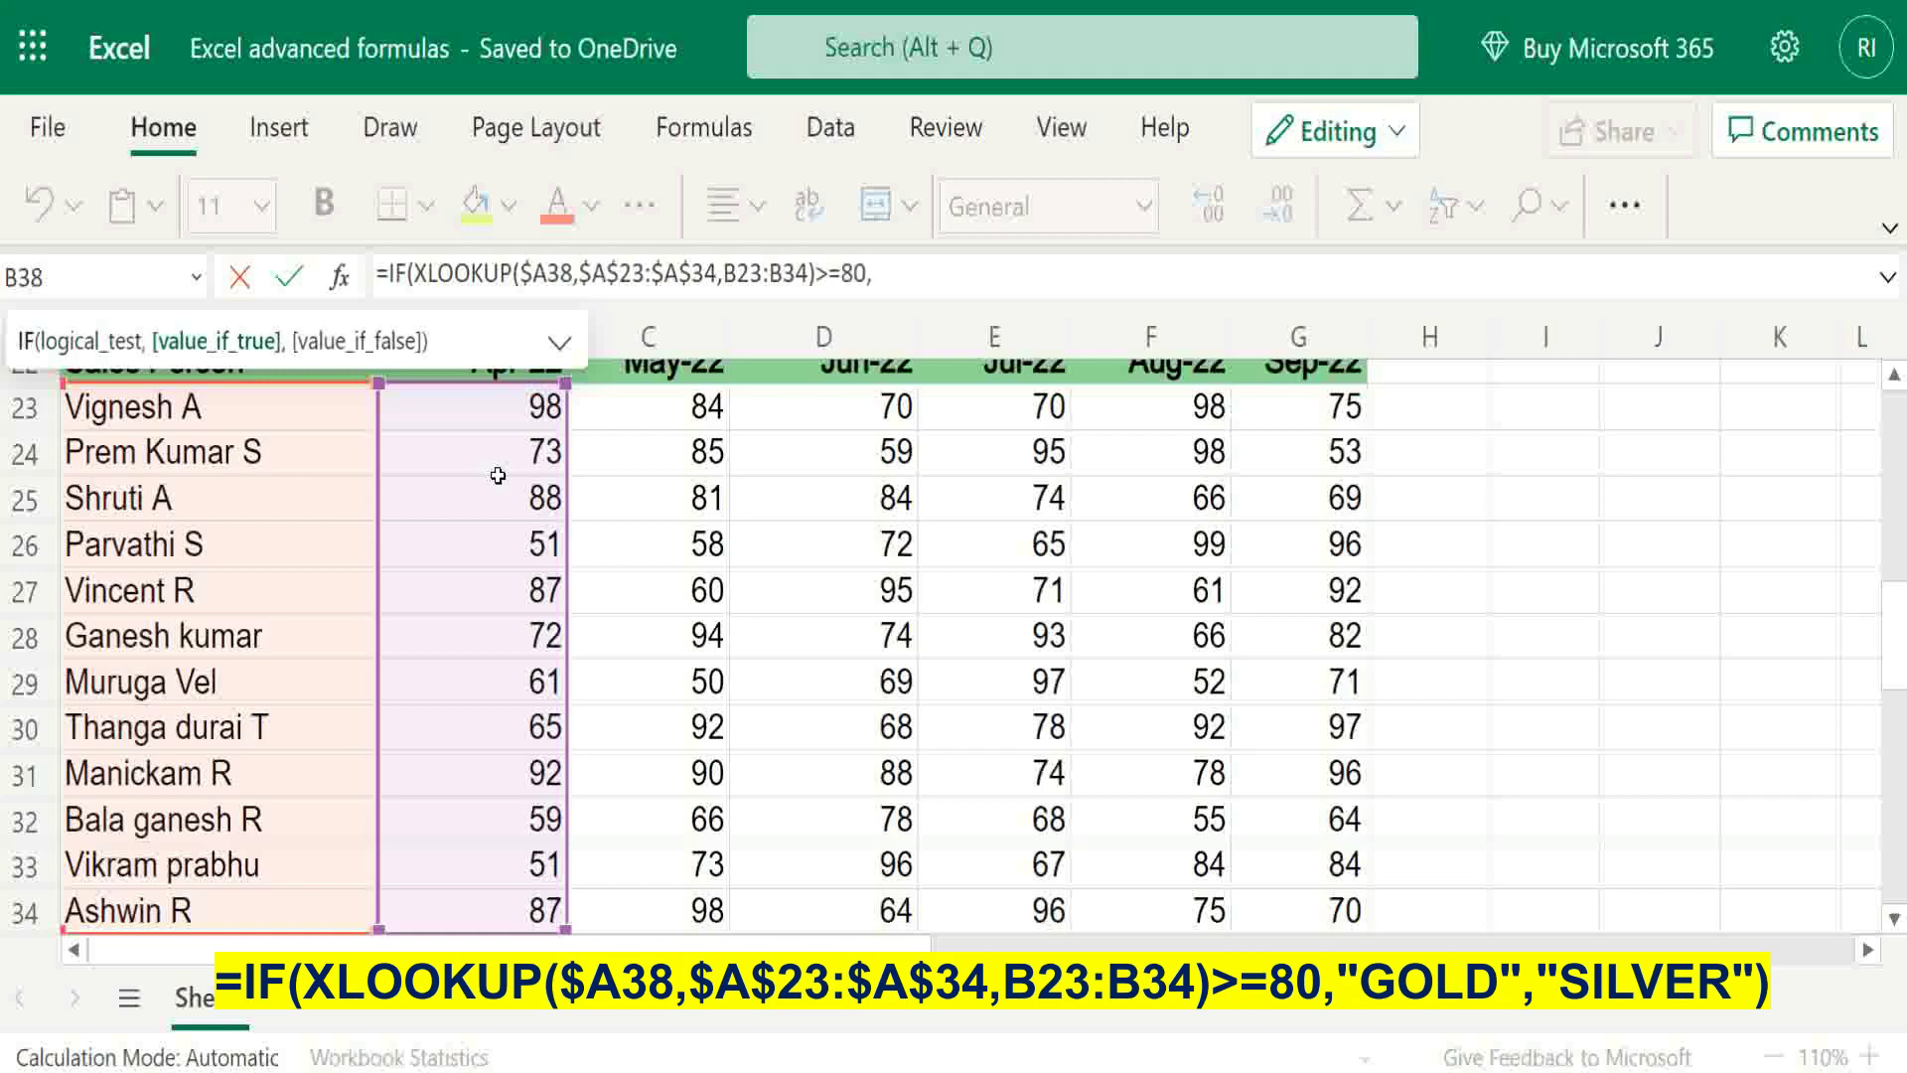
pyautogui.write('"GOLD",')
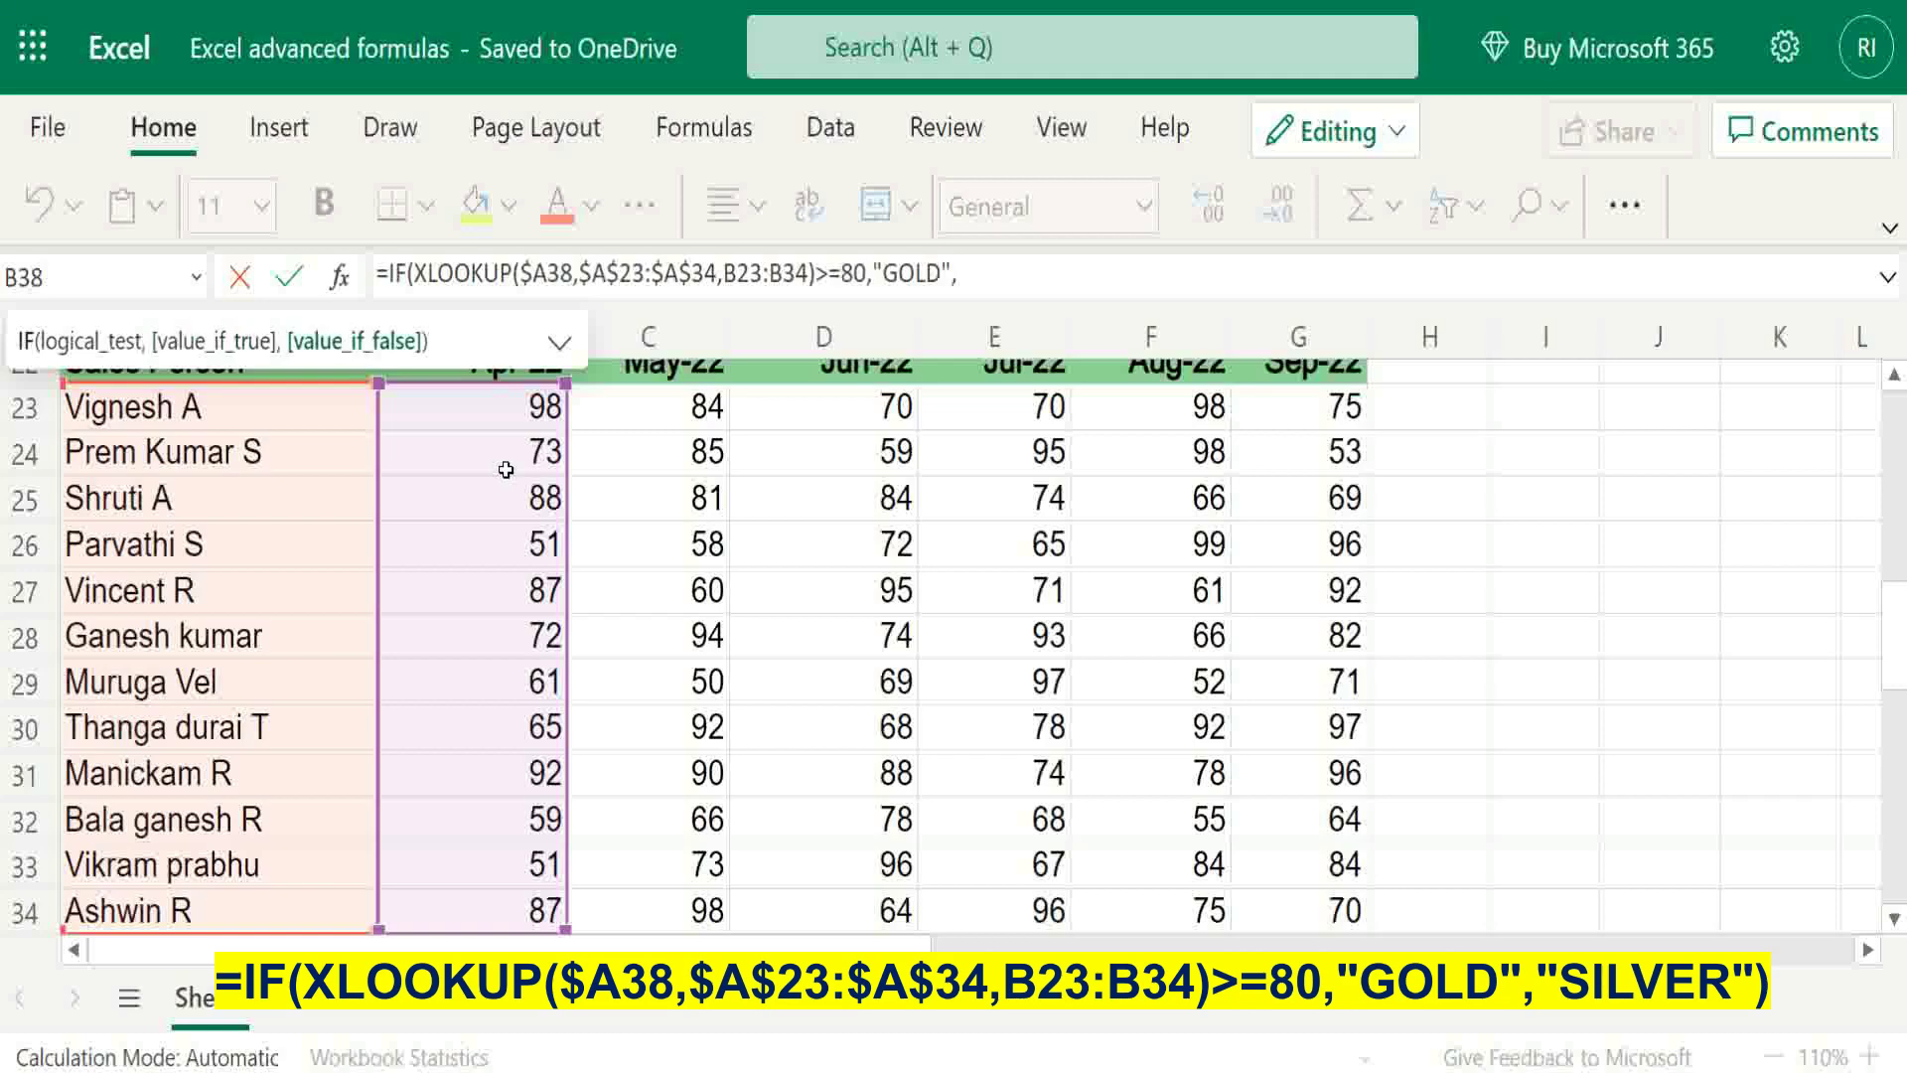
pyautogui.write('"SILVER')
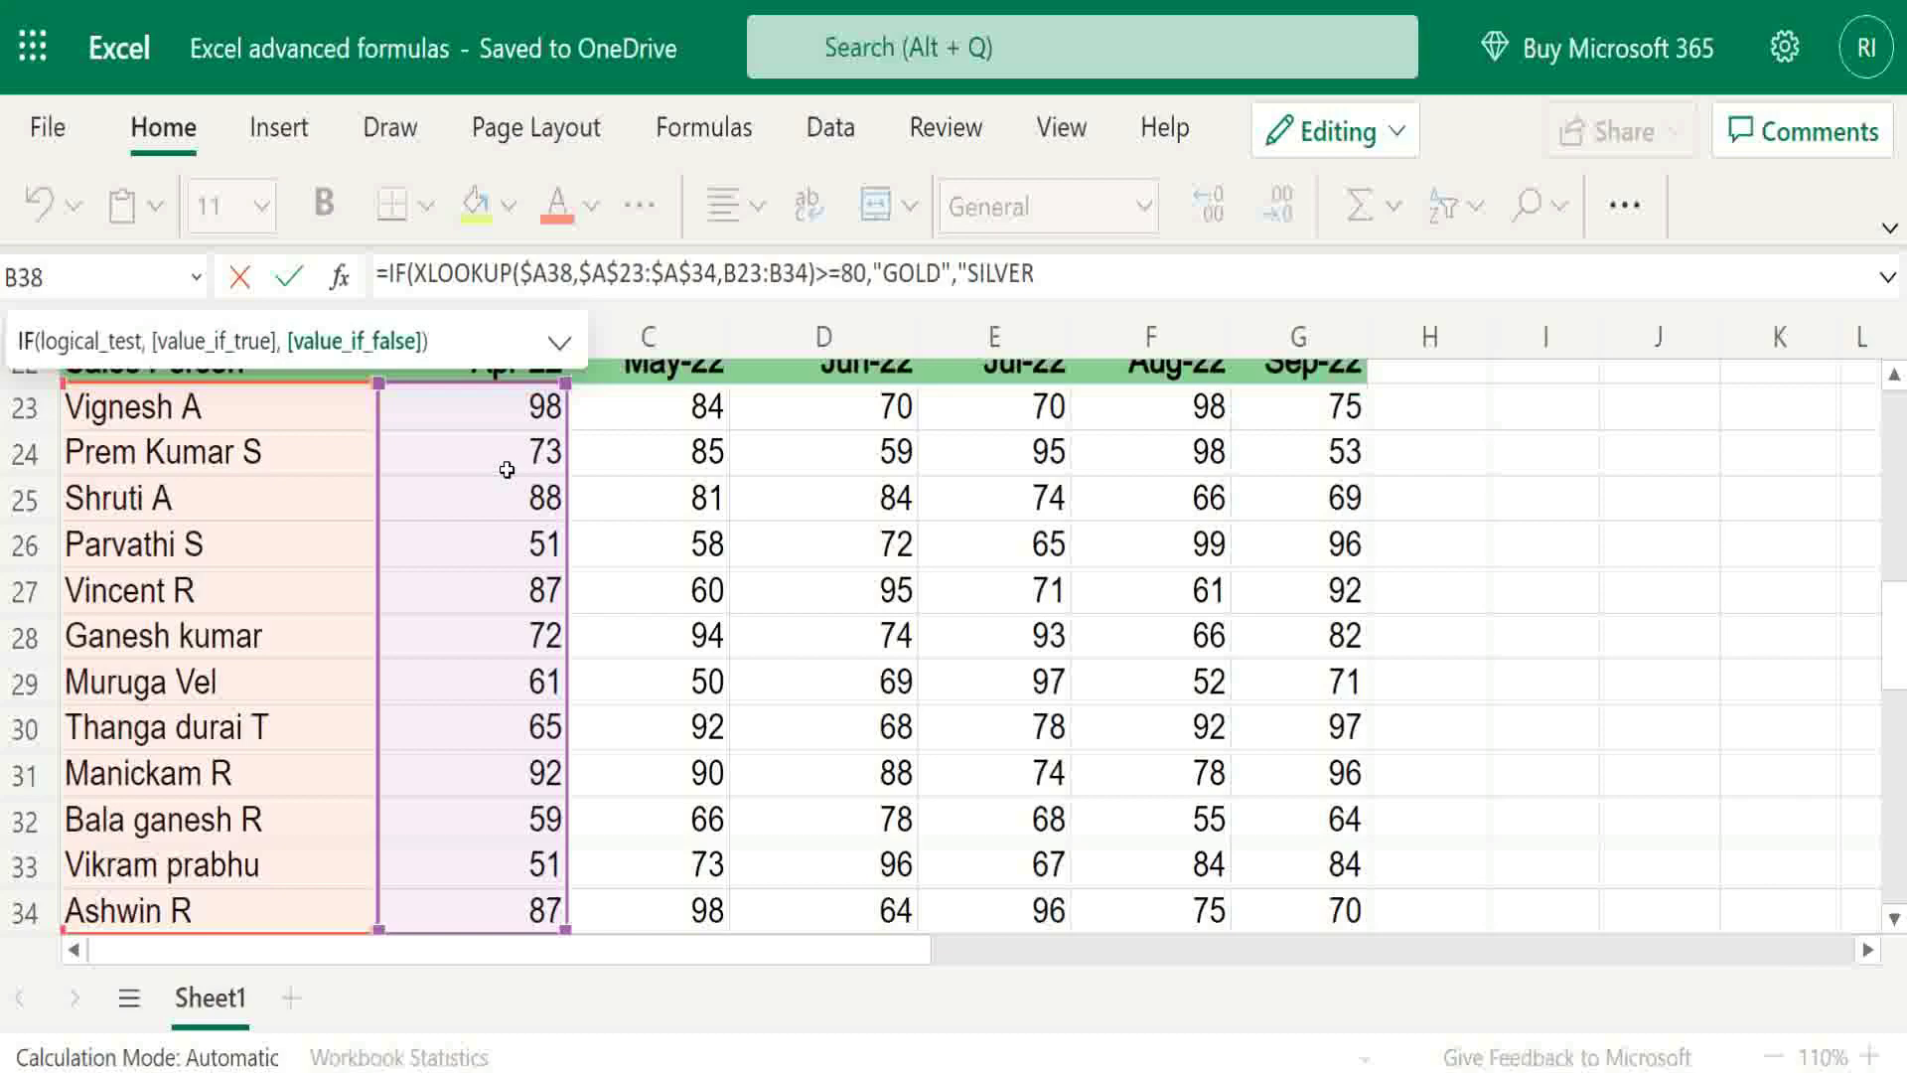
pyautogui.write('")')
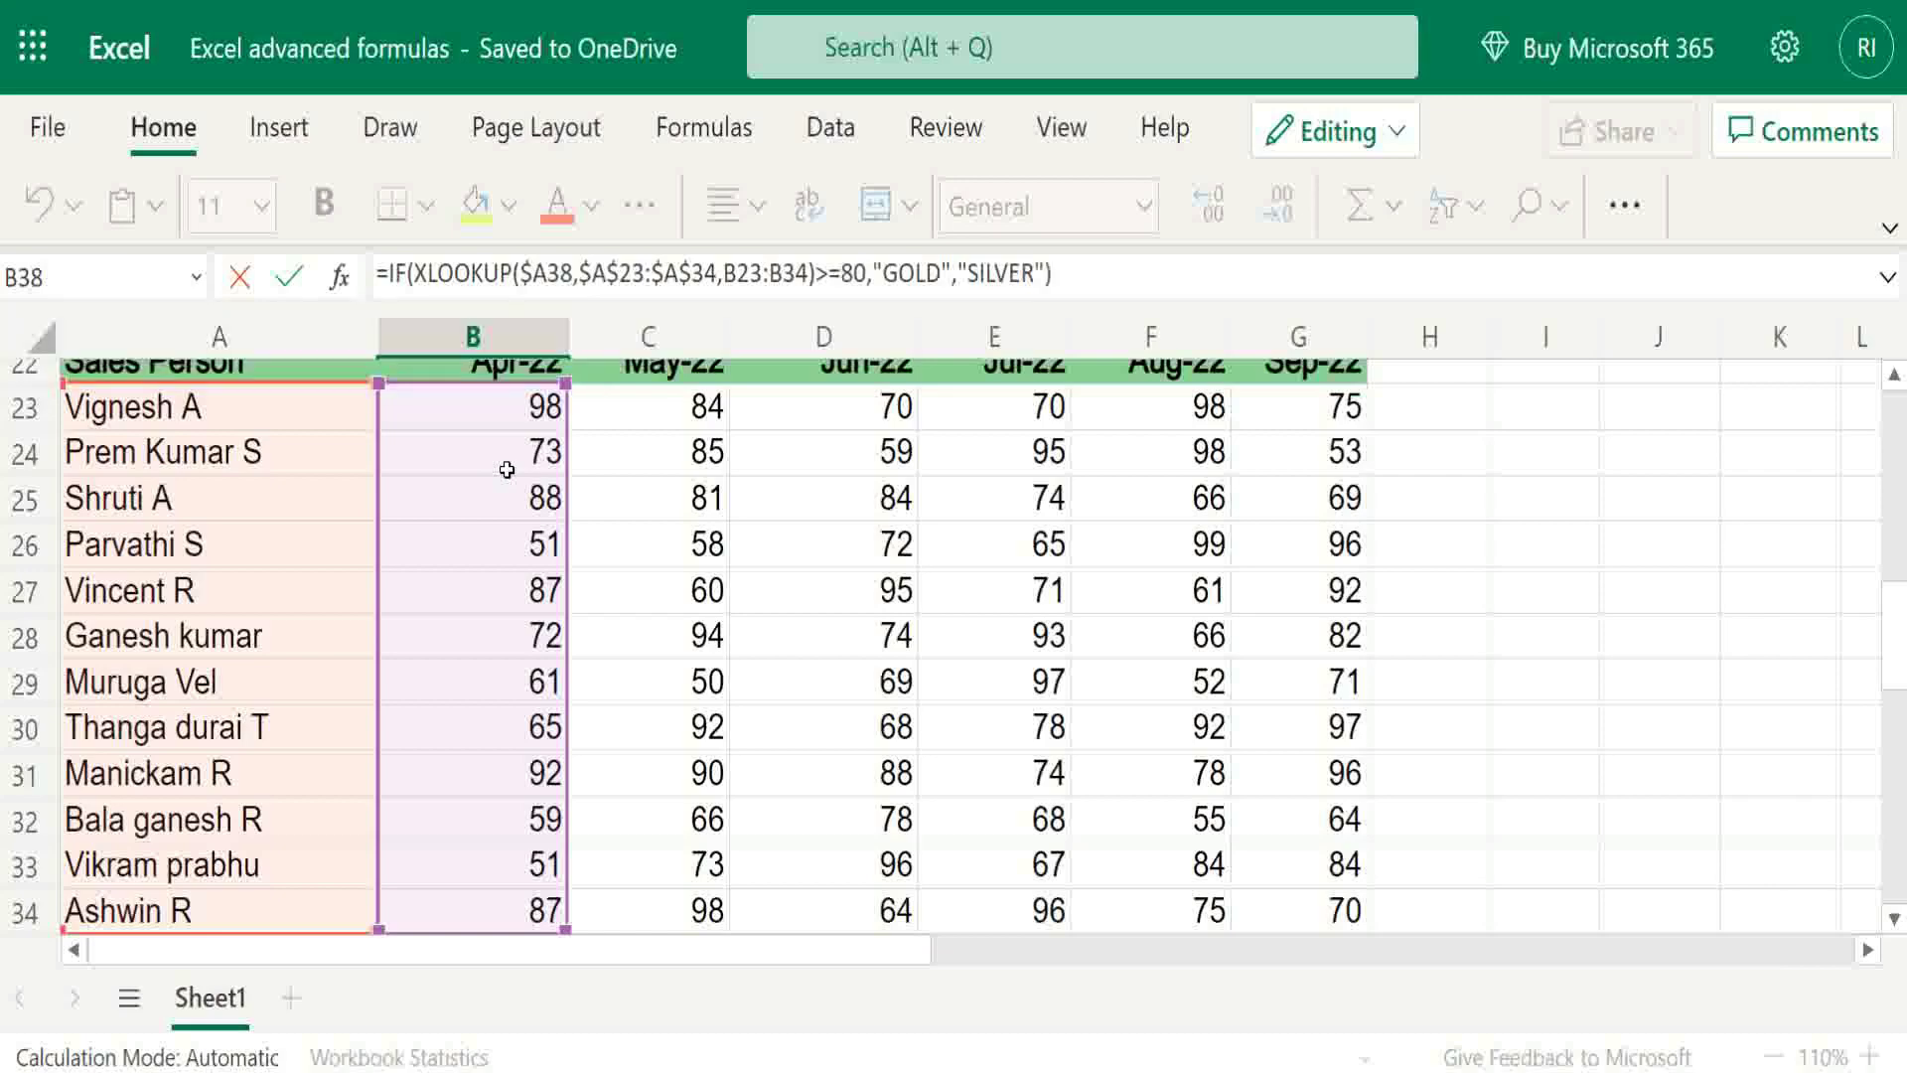
pyautogui.press('Return')
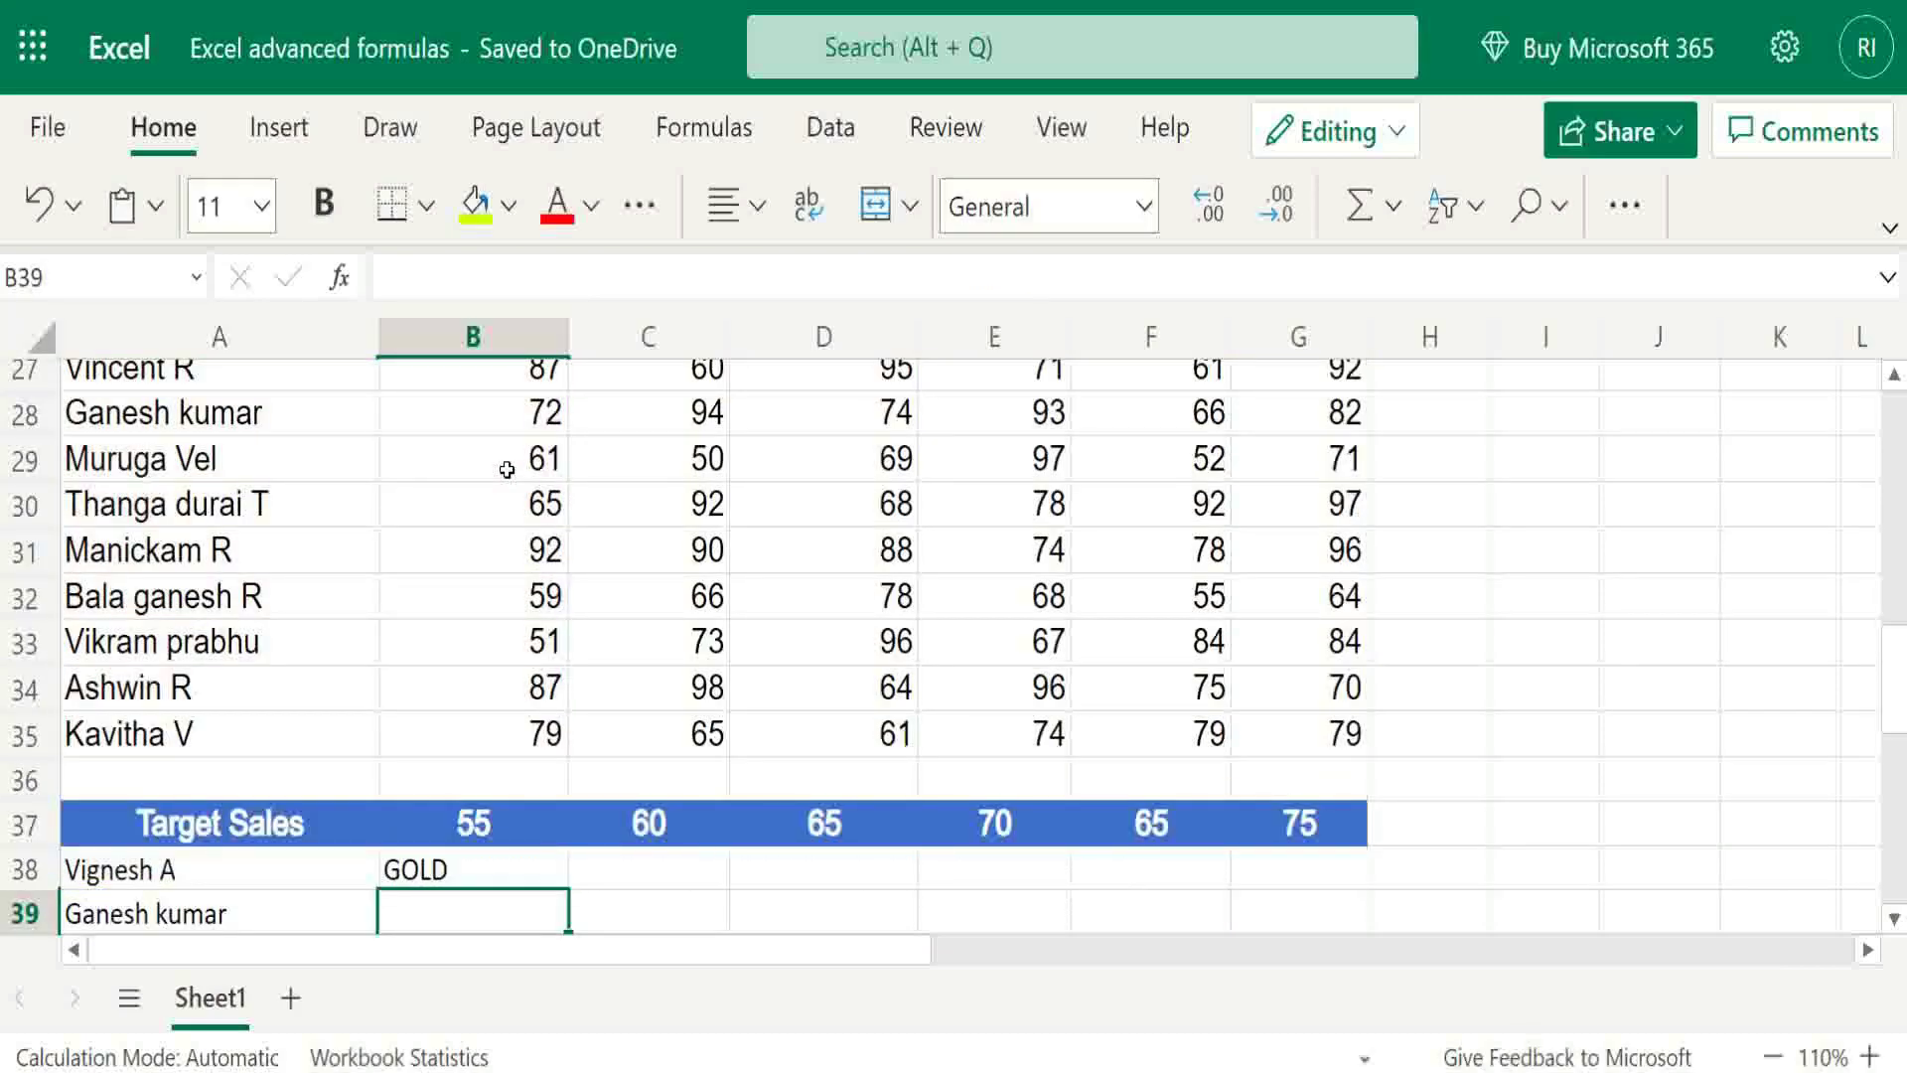